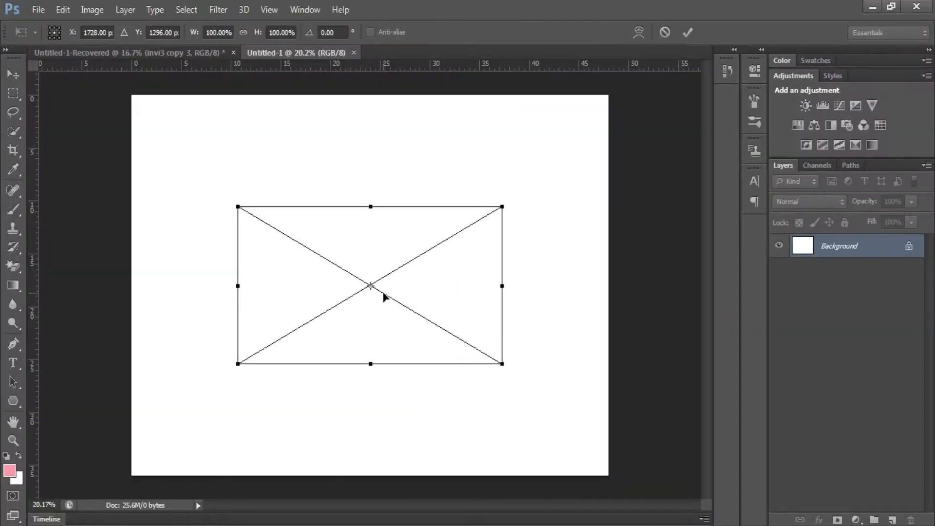
- Stretch the green floral background past every edge of Untitled-1, commit, and fit the canvas on screen
scroll(381, 294, down, 2)
drag(460, 339, 560, 434)
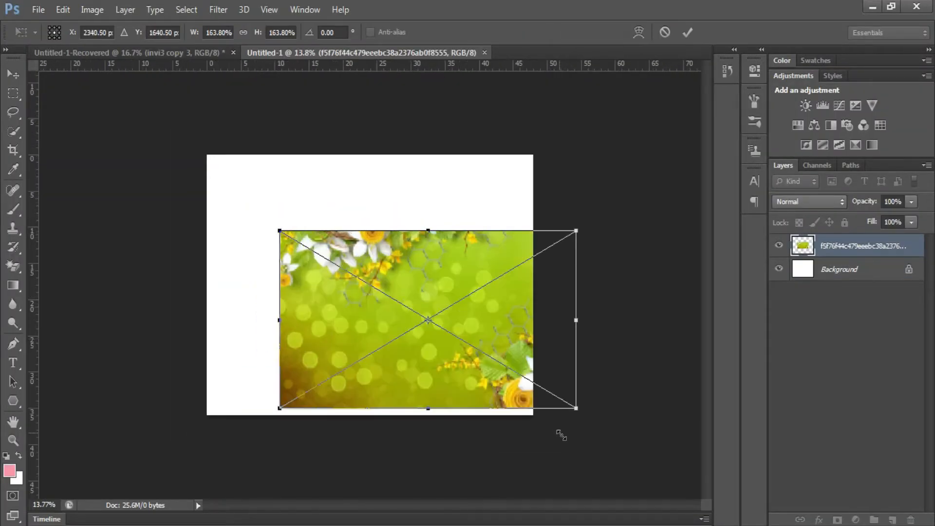
drag(539, 339, 466, 272)
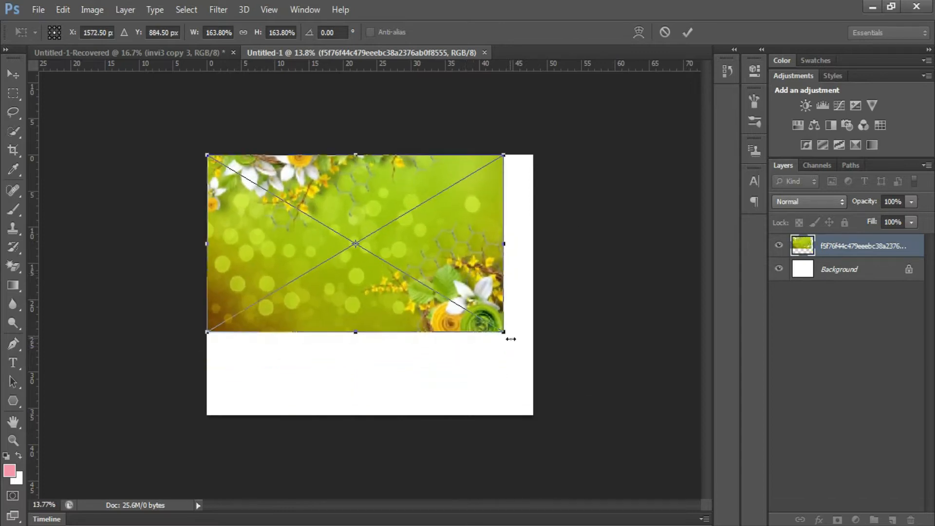
drag(504, 332, 536, 419)
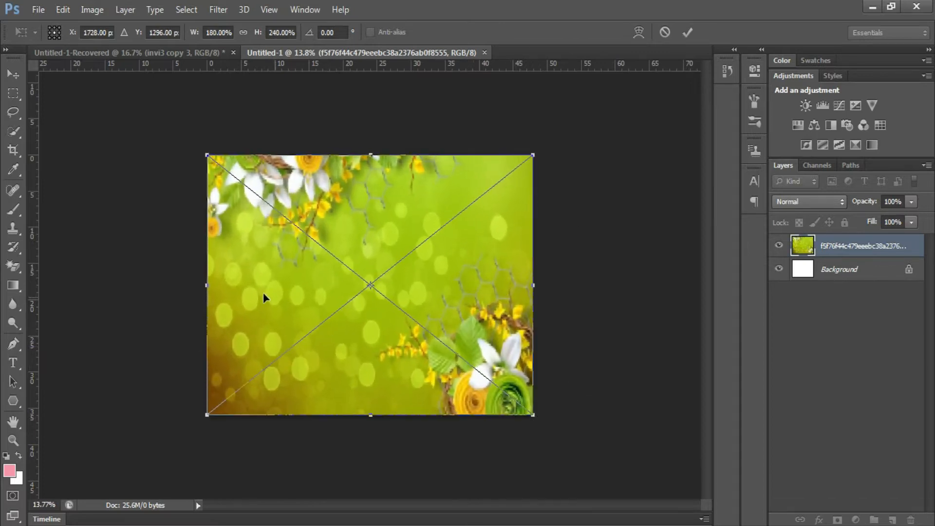
drag(205, 283, 172, 287)
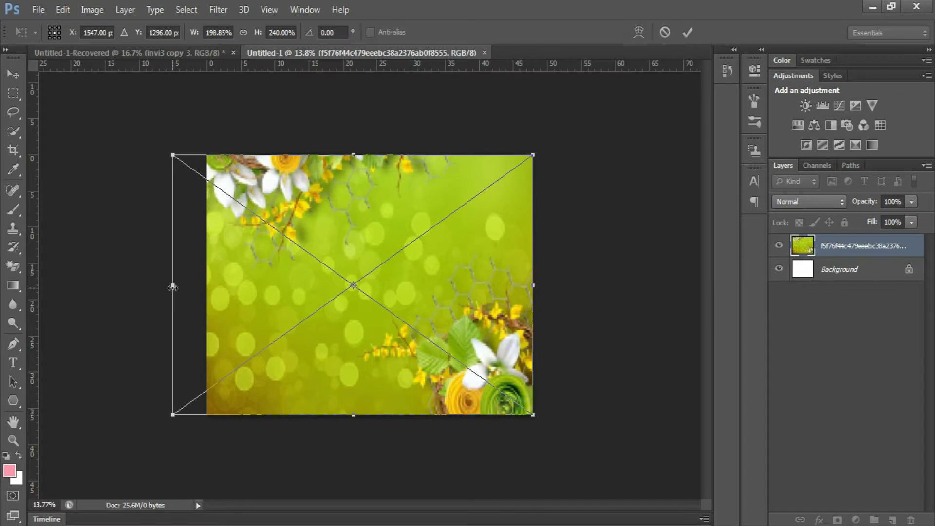
key(Return)
key(ctrl+0)
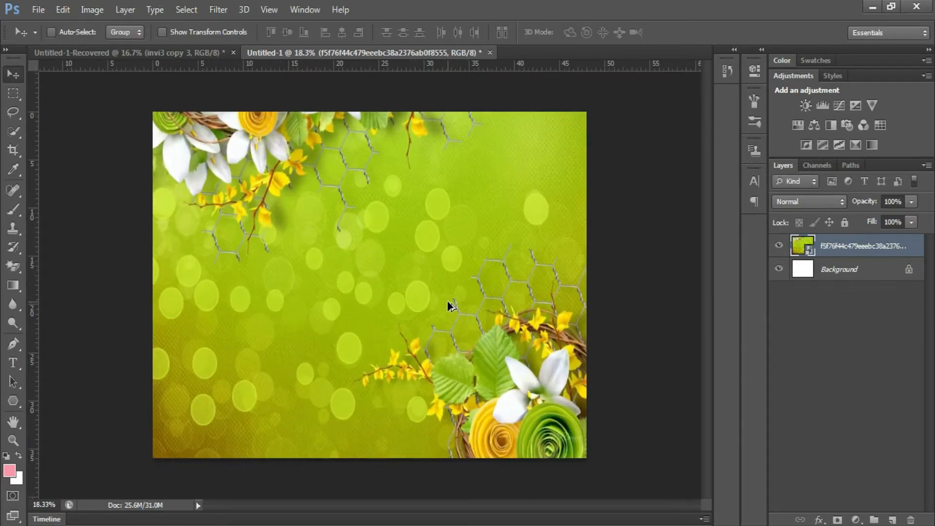
click(38, 10)
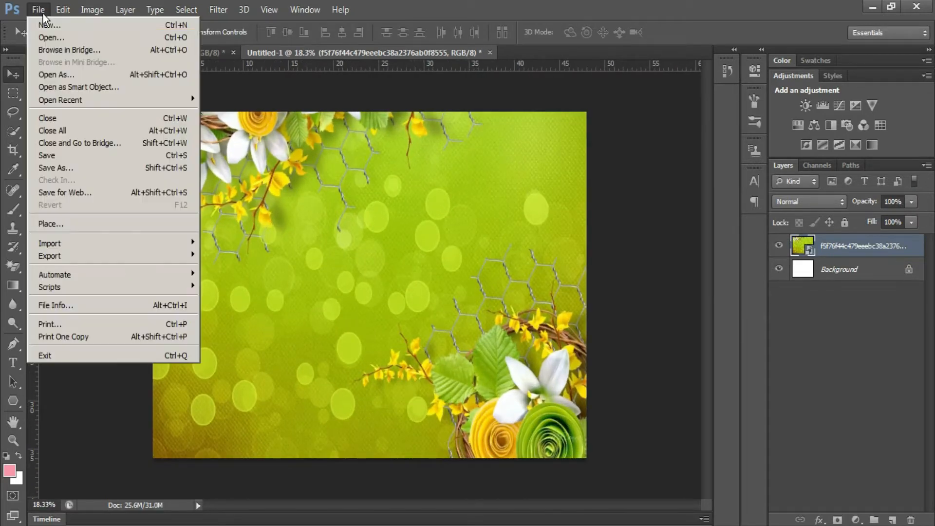
- Open received_903536213527230.jpeg, the woman in the yellow dress, from the tarp folder
click(52, 42)
click(484, 228)
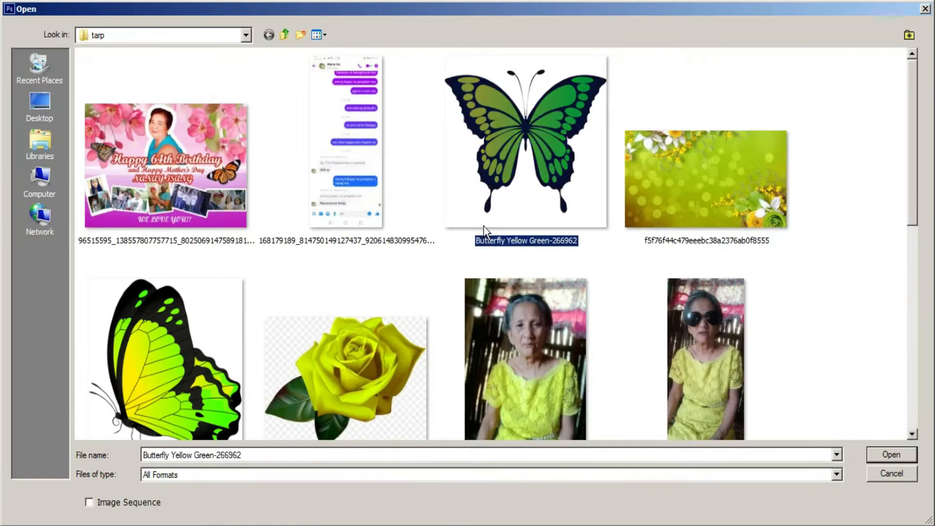
scroll(484, 229, down, 3)
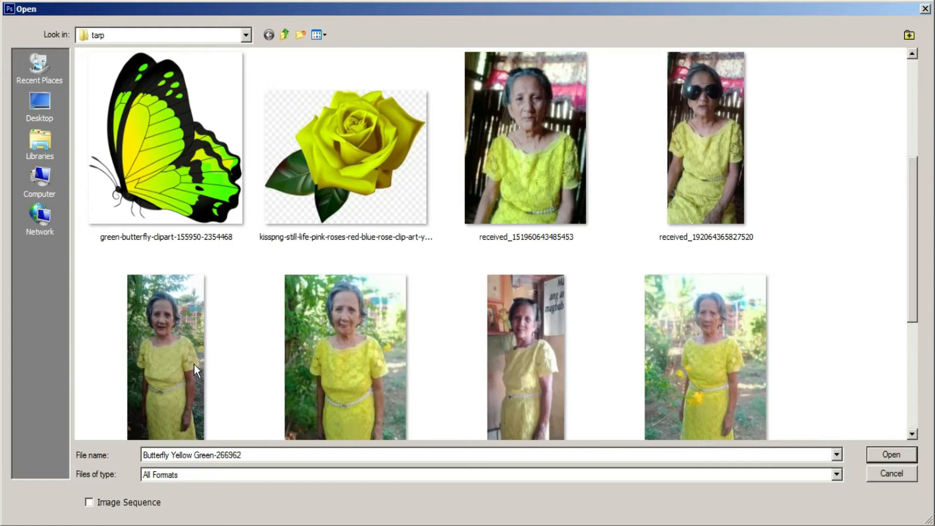
double_click(189, 351)
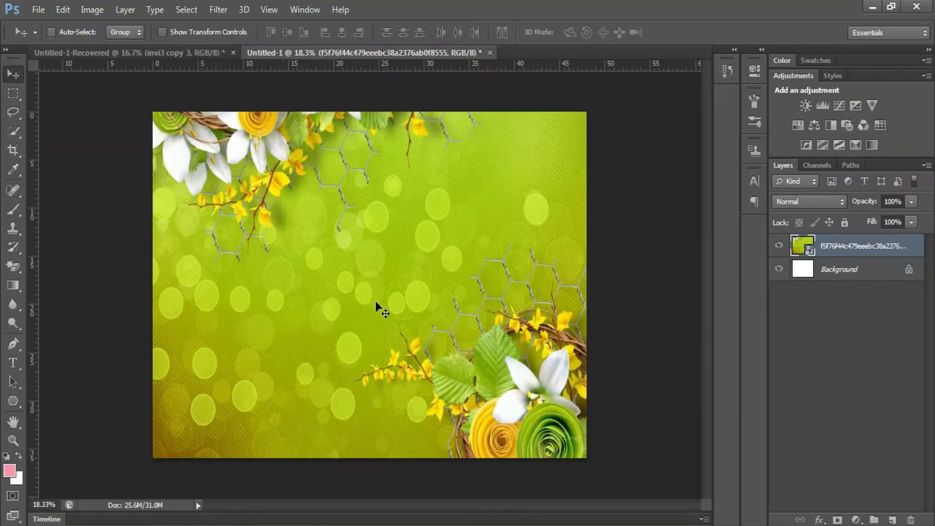
scroll(374, 299, up, 3)
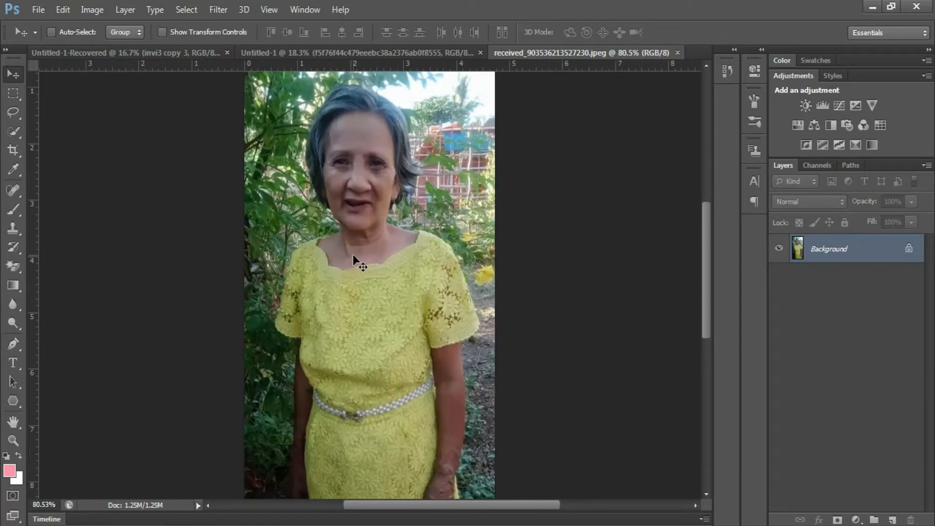
- Quick-select the woman's hair, face and dress, subtracting the background strip on her left
key(w)
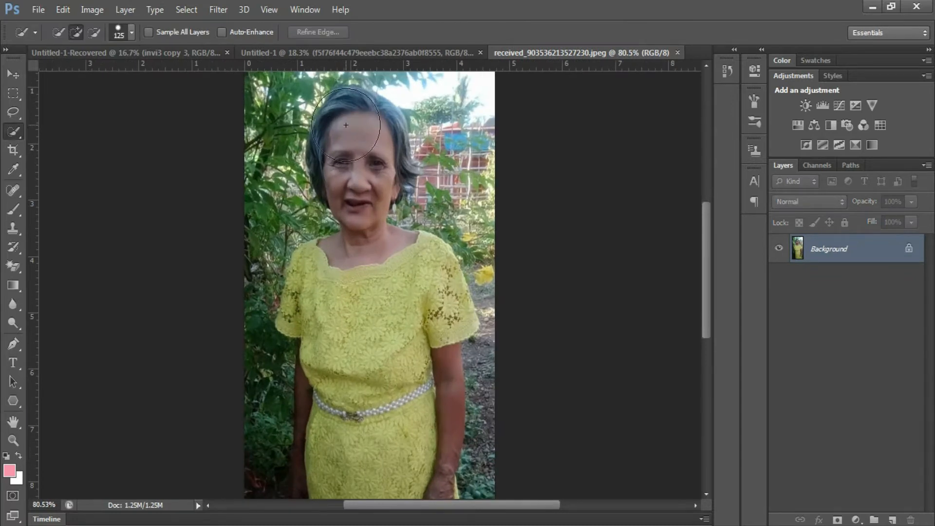
mouse_move(353, 233)
mouse_down()
mouse_move(355, 270)
mouse_move(333, 304)
mouse_move(356, 413)
mouse_move(352, 463)
mouse_move(337, 431)
mouse_move(346, 388)
mouse_move(345, 365)
mouse_up()
scroll(346, 389, down, 2)
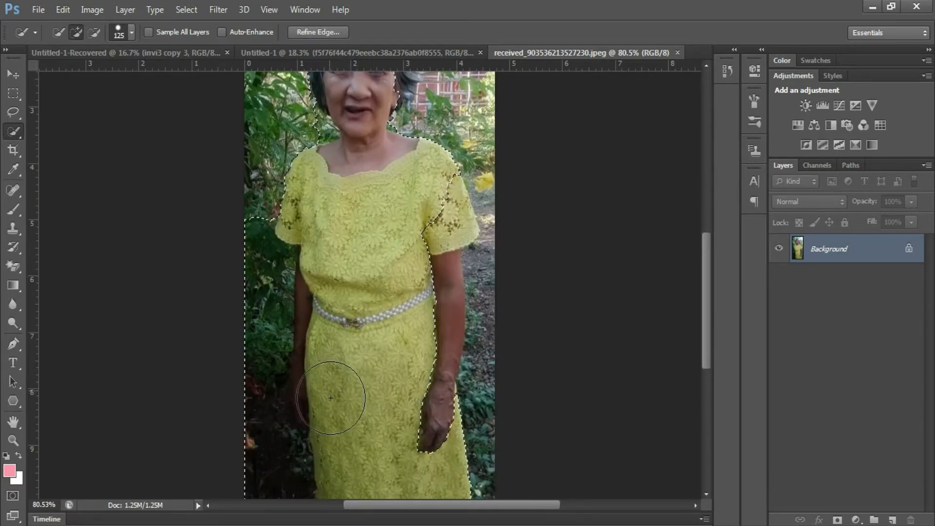
key(alt)
mouse_move(247, 314)
mouse_down()
mouse_move(240, 401)
mouse_move(264, 476)
mouse_move(258, 417)
mouse_up()
alt+drag(257, 330, 253, 373)
- Add her right sleeve and arm, then trim stray background beside the arm and hair
scroll(399, 345, down, 2)
scroll(399, 346, down, 2)
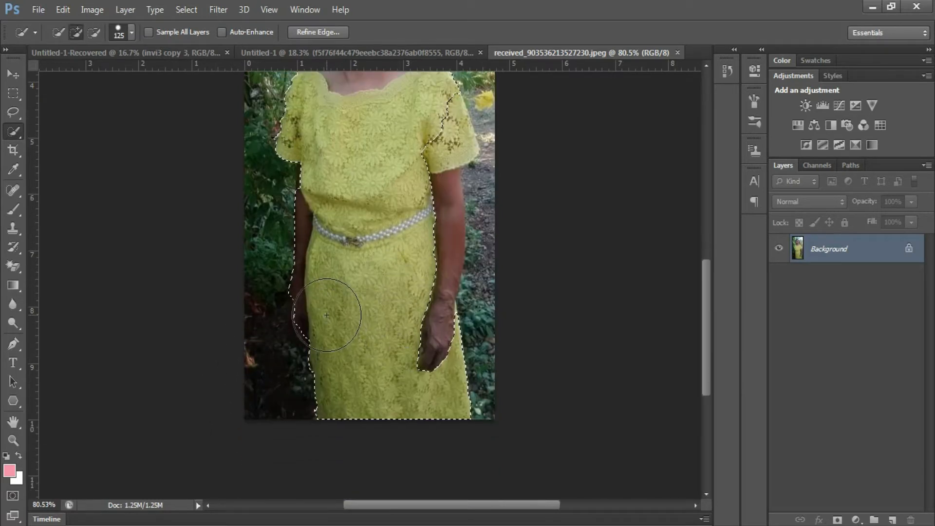
mouse_move(414, 207)
mouse_down()
mouse_move(438, 126)
mouse_move(417, 219)
mouse_move(518, 152)
mouse_up()
mouse_move(513, 198)
mouse_down()
mouse_move(507, 292)
mouse_move(501, 277)
mouse_move(497, 293)
mouse_up()
scroll(501, 246, up, 8)
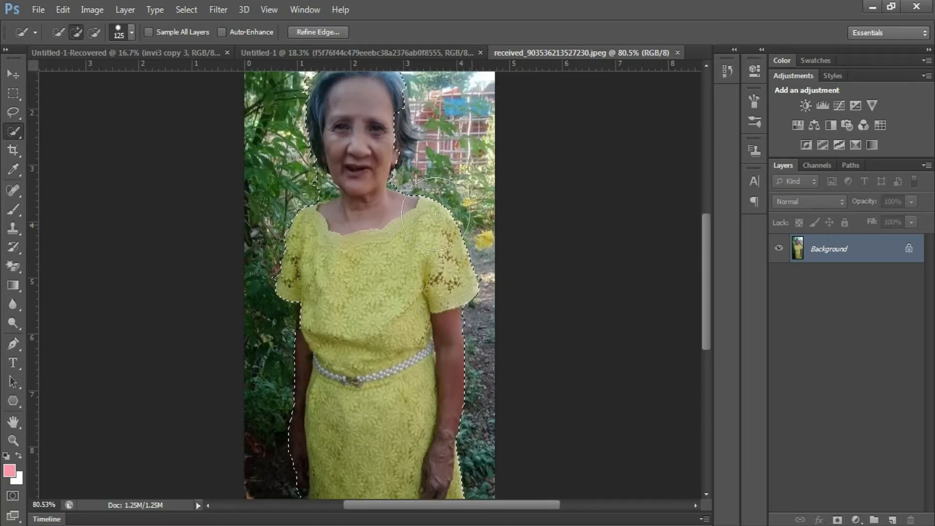
scroll(373, 251, up, 3)
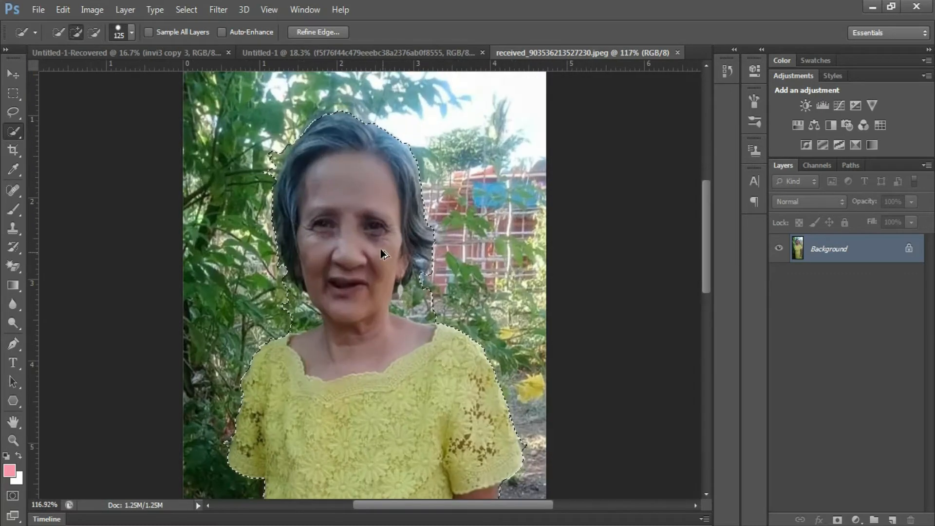
key(alt)
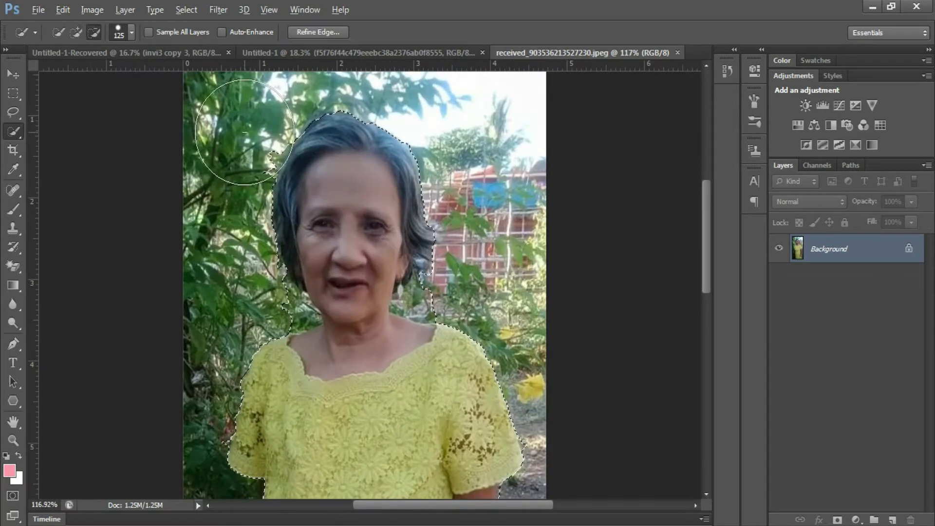
drag(241, 130, 228, 159)
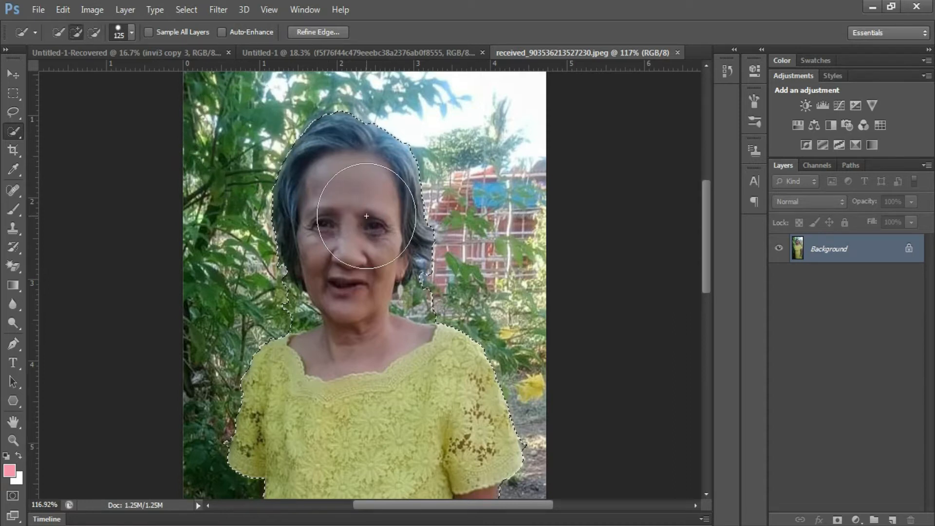
key(bracketleft)
key(bracketleft)
key(bracketleft)
key(bracketleft)
key(bracketleft)
key(bracketleft)
key(bracketleft)
key(bracketleft)
key(bracketleft)
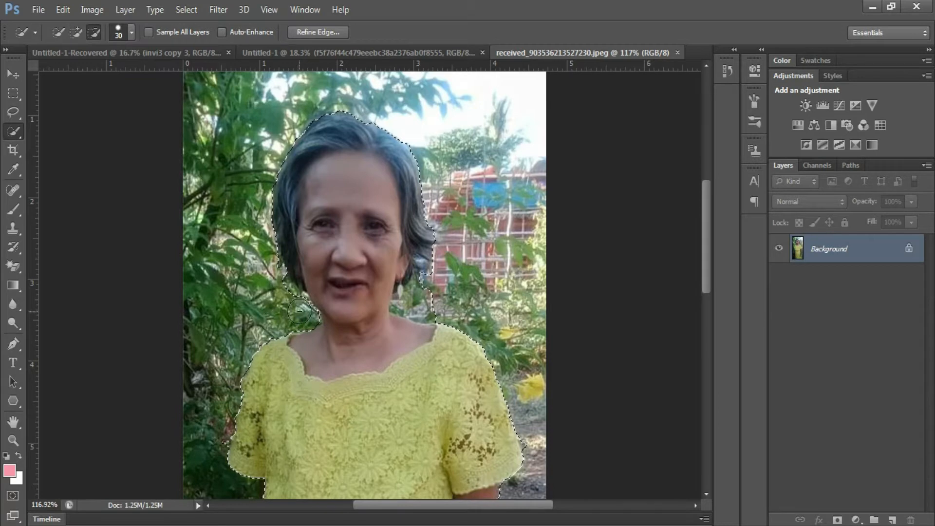
- With a smaller brush, remove the background between the hair and right shoulder
drag(409, 310, 420, 298)
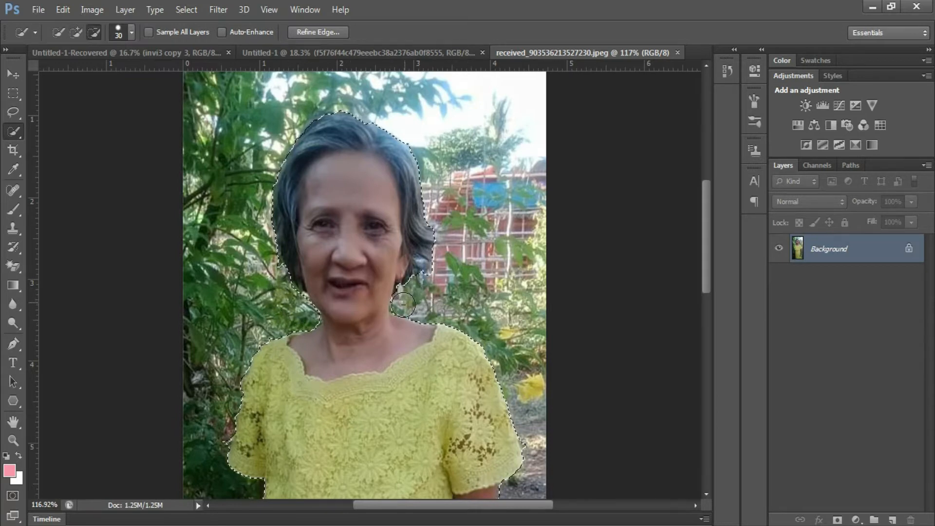
key(alt)
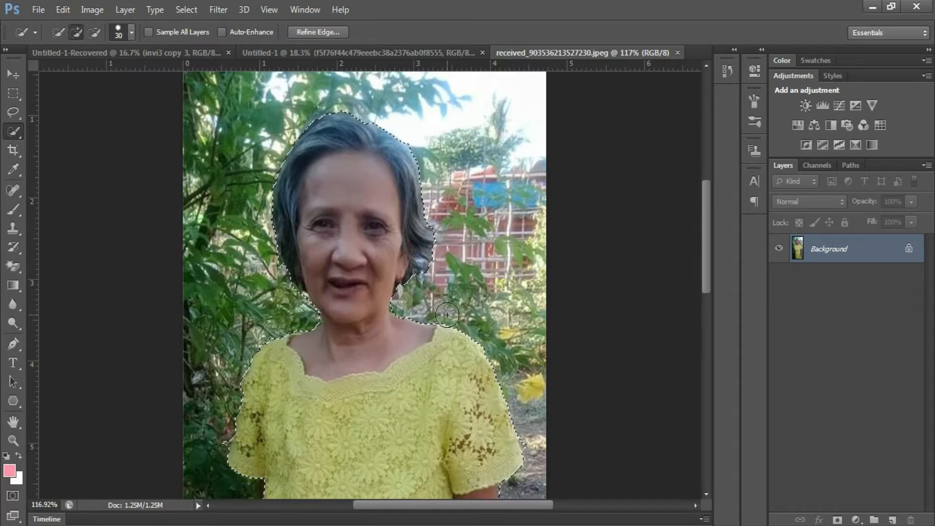
key(alt)
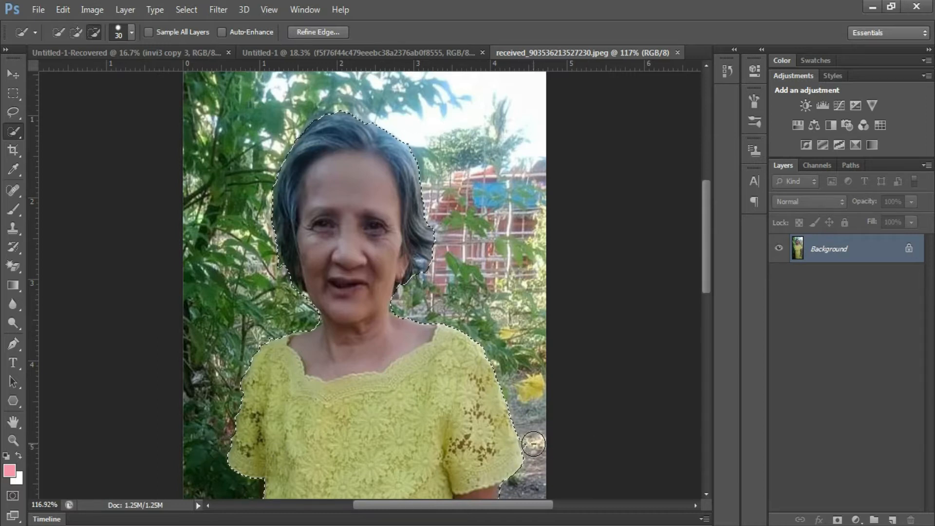
scroll(416, 384, down, 3)
scroll(414, 389, down, 6)
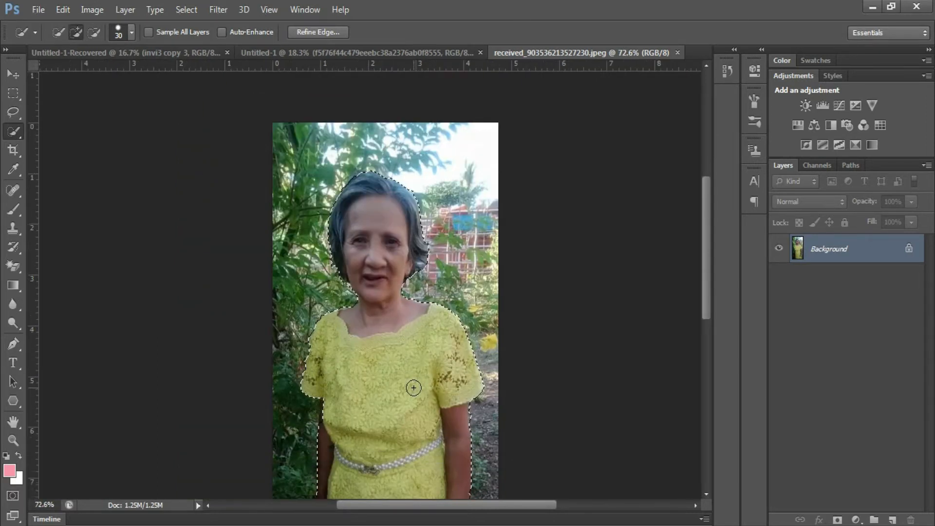
scroll(336, 287, up, 5)
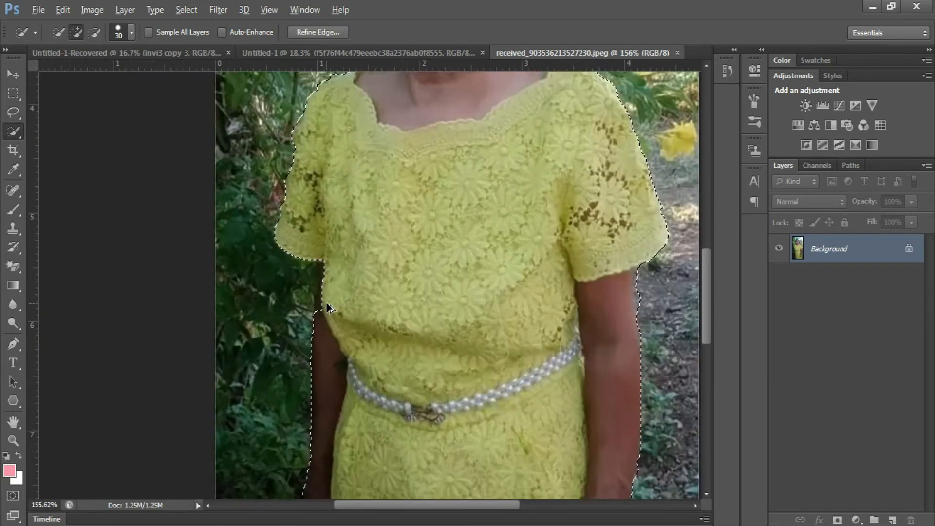
- Add the arm below the left sleeve, trim its edge, and drag the cut-out onto the tarp
drag(341, 266, 338, 304)
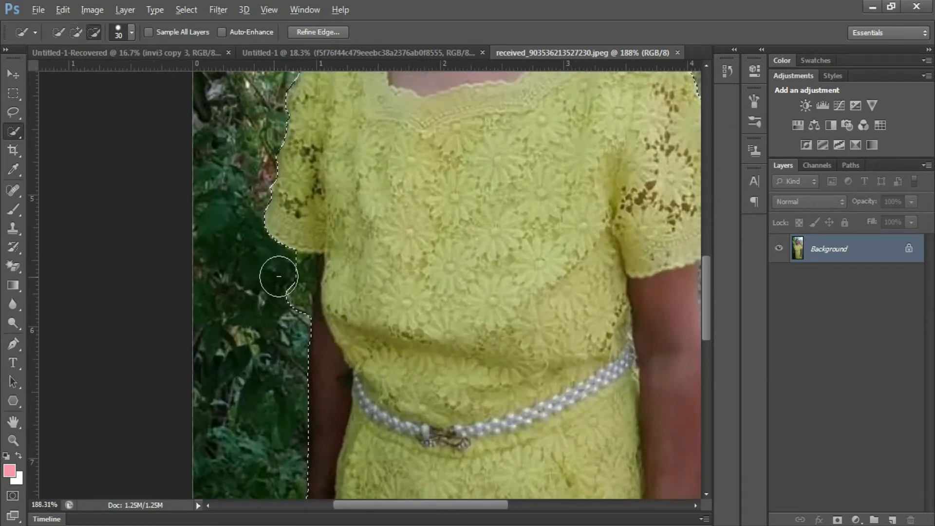
drag(289, 287, 292, 279)
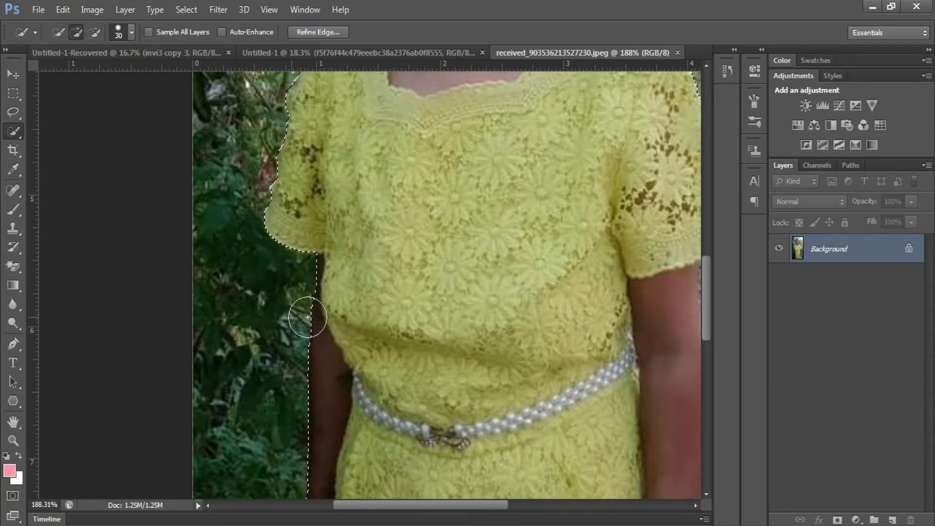
scroll(306, 317, down, 2)
scroll(313, 317, down, 3)
scroll(312, 380, down, 3)
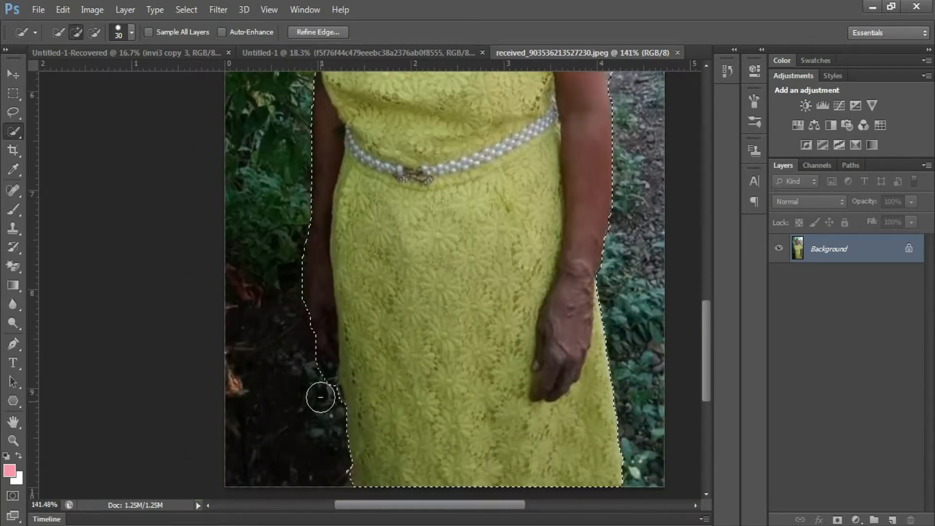
key(alt)
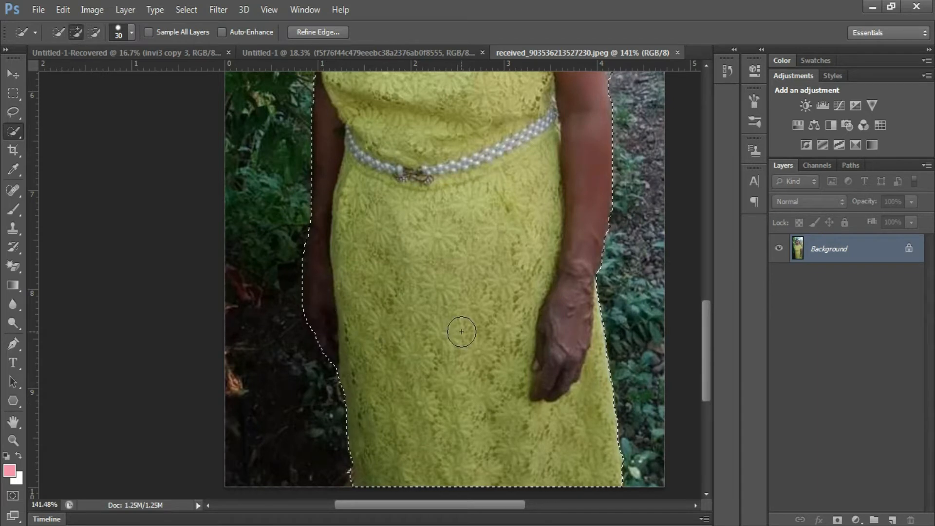
scroll(338, 445, down, 1)
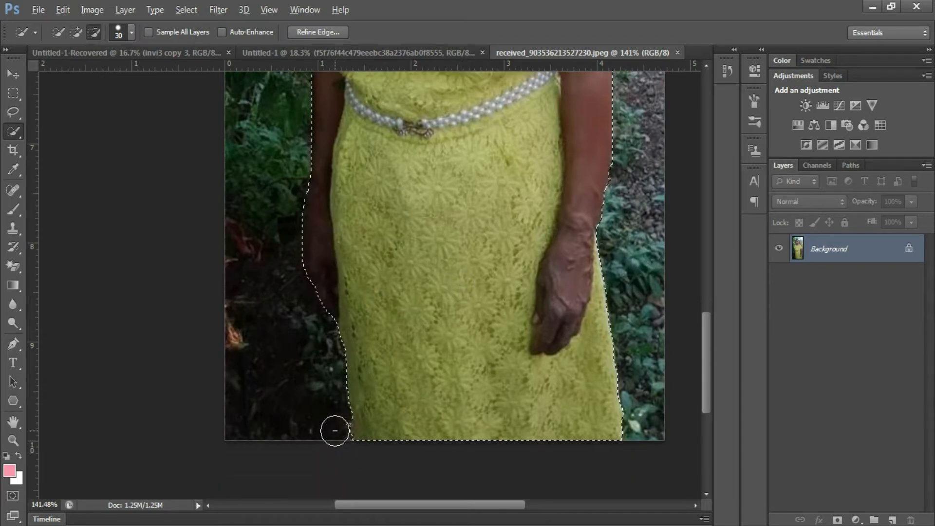
key(v)
drag(403, 116, 306, 258)
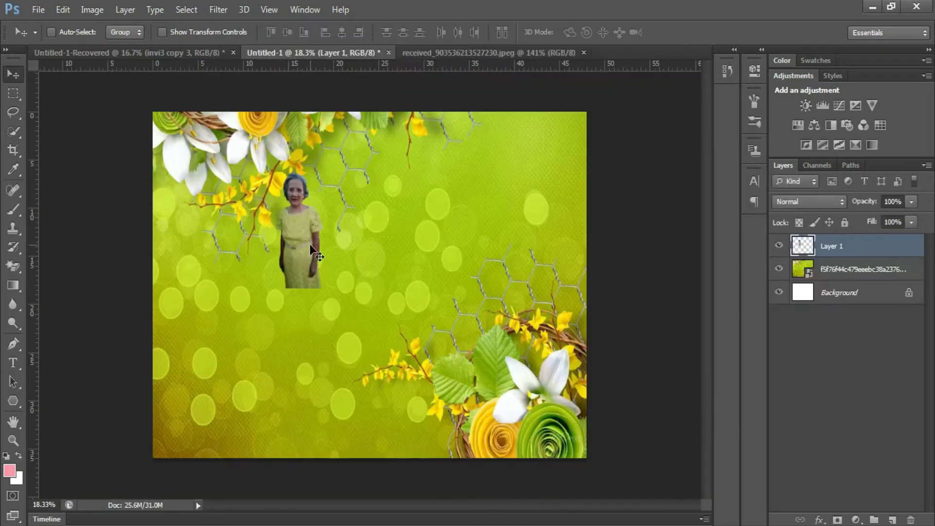
- Scale the woman to about 333%, flip her horizontally, tilt her about -1.76°, and place her left
key(ctrl+t)
drag(321, 292, 383, 438)
drag(317, 368, 201, 388)
right_click(213, 361)
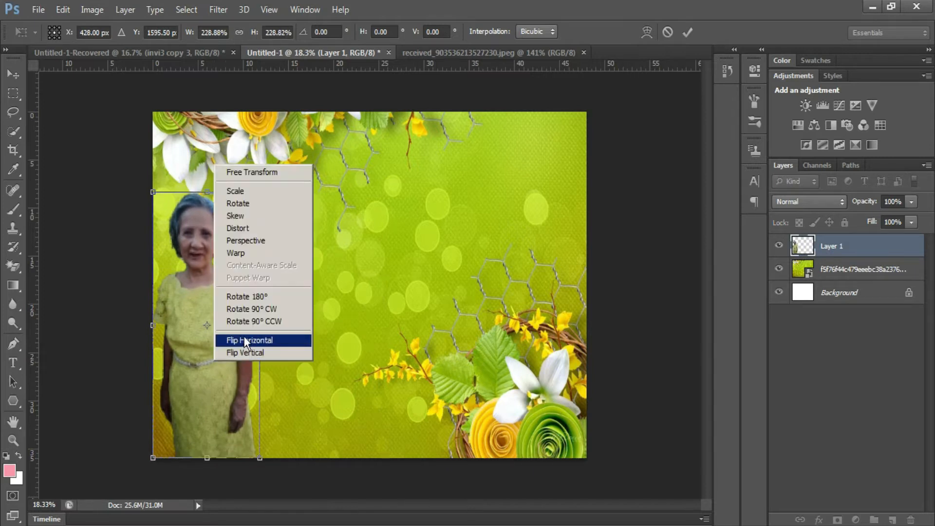
click(251, 395)
drag(272, 183, 288, 115)
drag(371, 259, 368, 253)
drag(293, 468, 309, 501)
drag(292, 418, 285, 420)
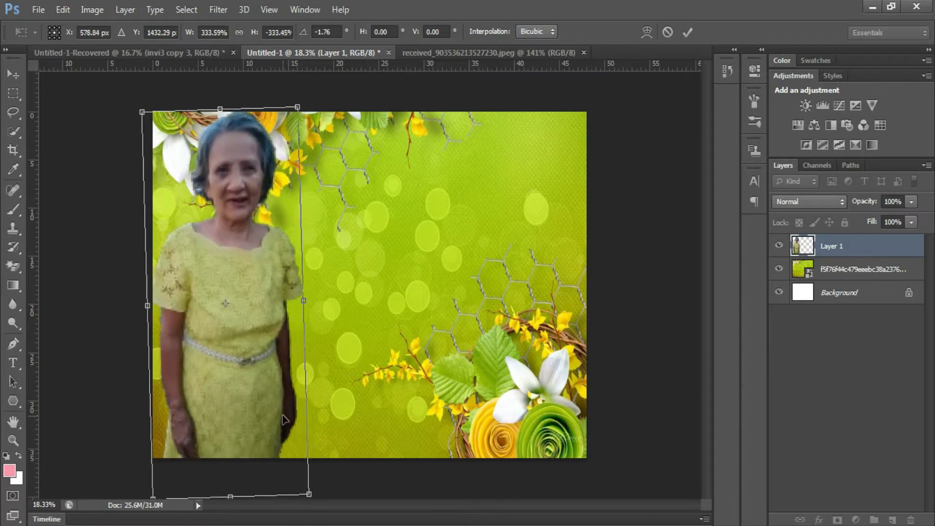
key(Return)
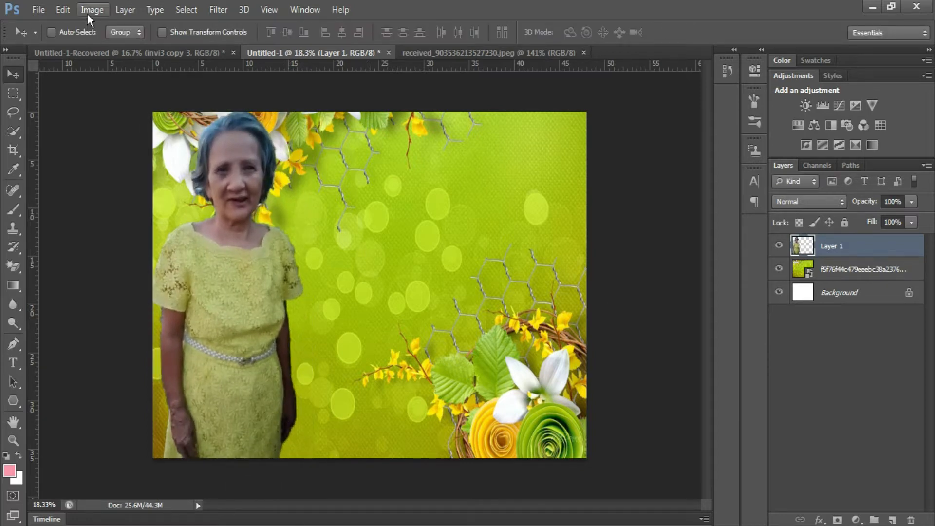
- Apply Match Color to the woman with Luminance 130 and Color Intensity 130
click(92, 9)
mouse_move(122, 44)
click(299, 317)
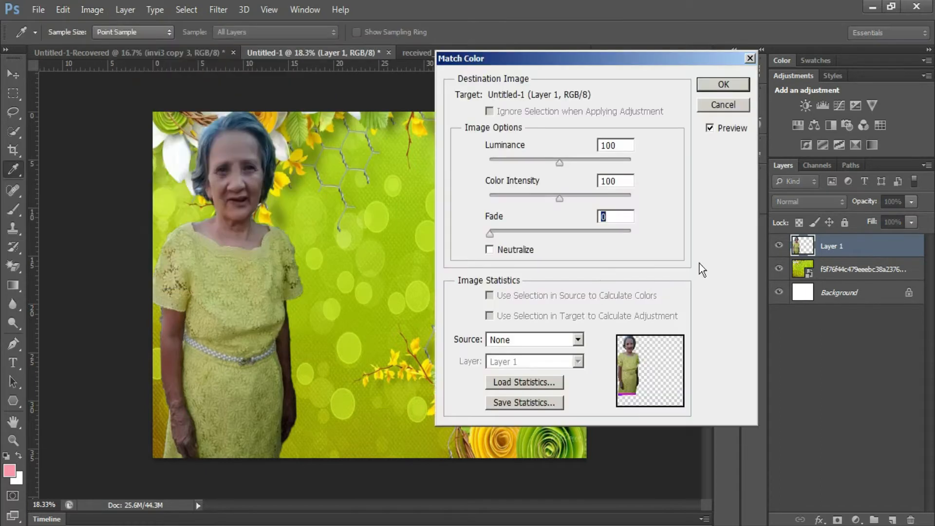
double_click(619, 145)
text(130)
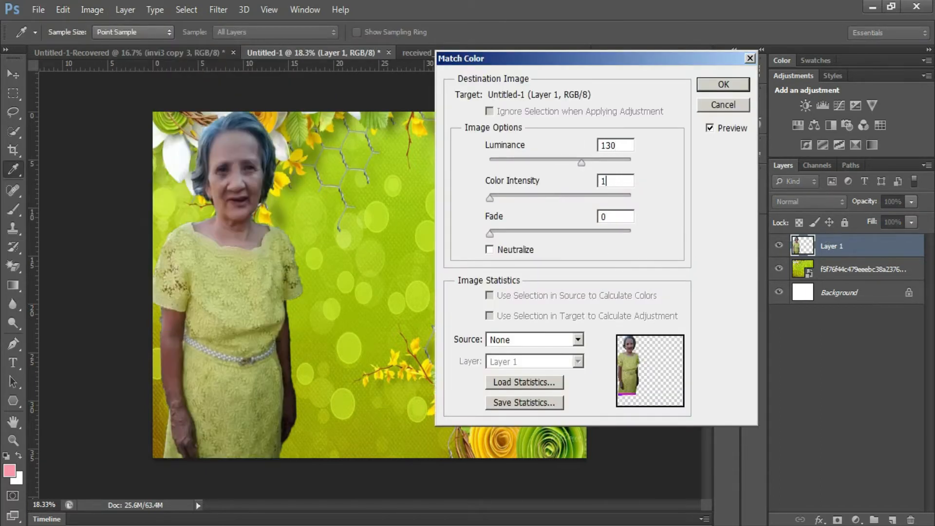
key(Tab)
text(130)
click(710, 89)
- Raise the woman's brightness to 38 with Brightness/Contrast
click(90, 13)
mouse_move(109, 42)
click(268, 46)
drag(437, 182, 453, 180)
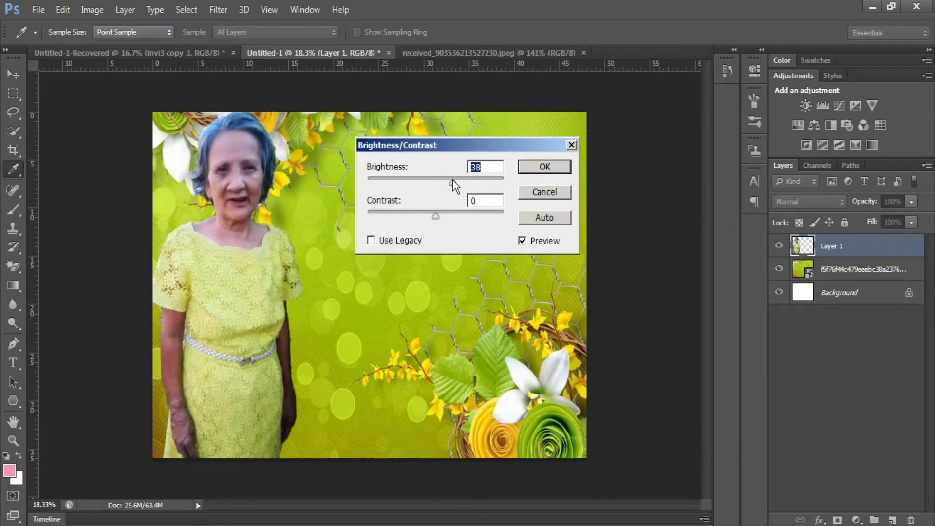
click(531, 163)
click(92, 9)
- Apply Selective Color: Reds Cyan -20; Yellows Cyan +80, Magenta -54, Yellow +41, Black +100
mouse_move(109, 44)
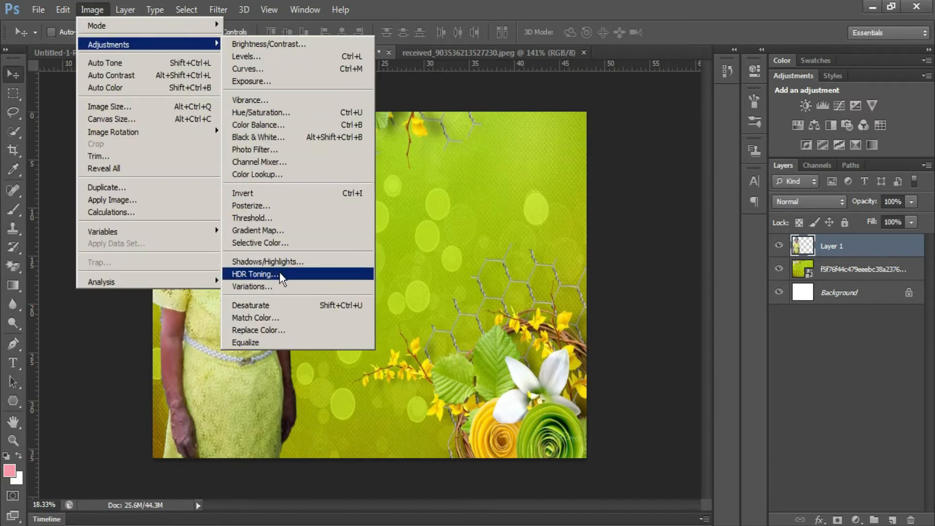
click(289, 243)
text(-20)
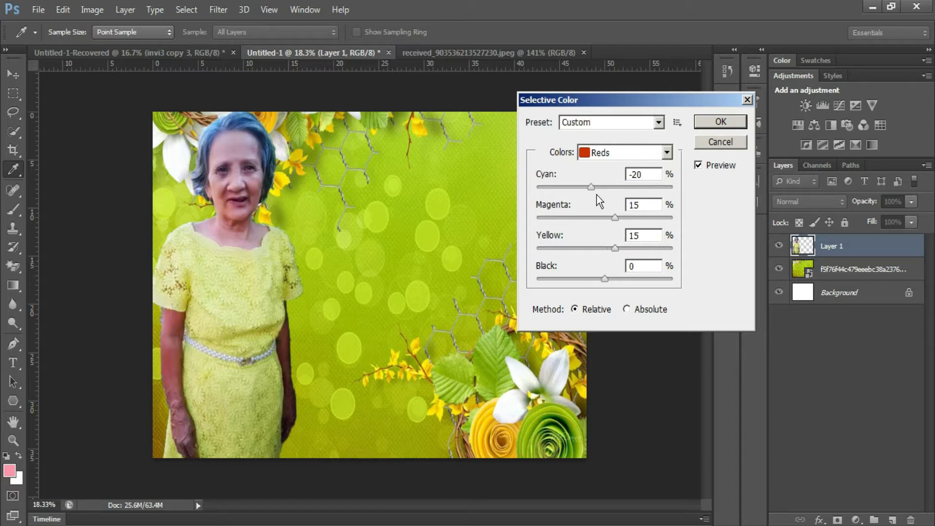
click(619, 152)
click(615, 179)
drag(612, 190, 660, 195)
drag(604, 220, 568, 220)
drag(605, 249, 683, 290)
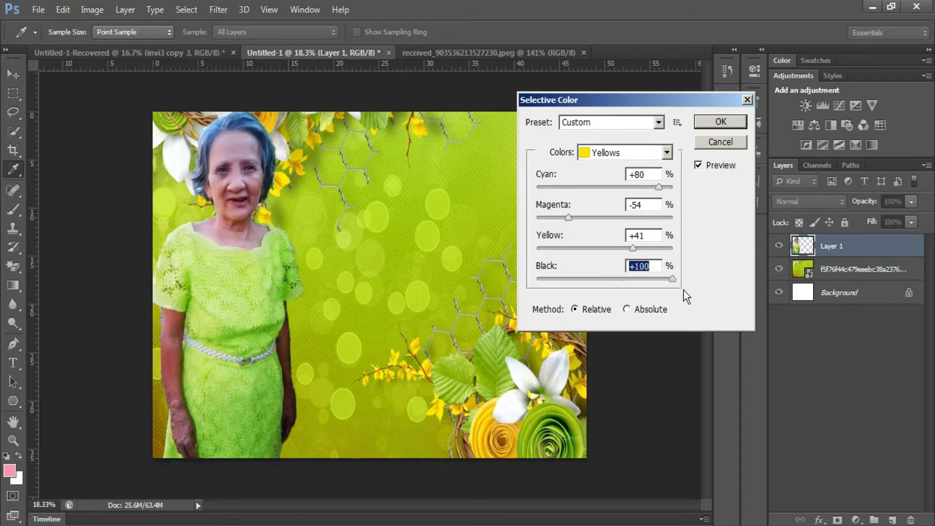
click(740, 121)
- Set the woman's brightness to 20 in Brightness/Contrast
click(92, 10)
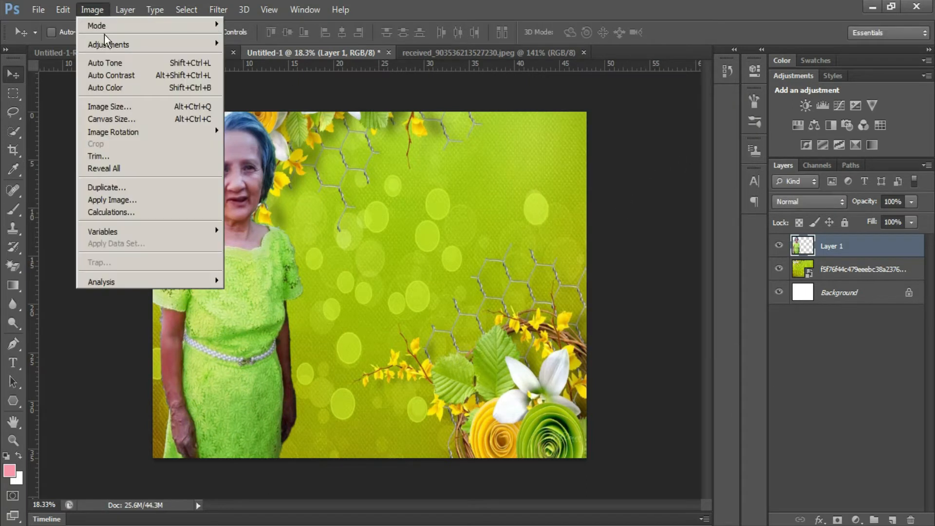
mouse_move(105, 42)
click(276, 44)
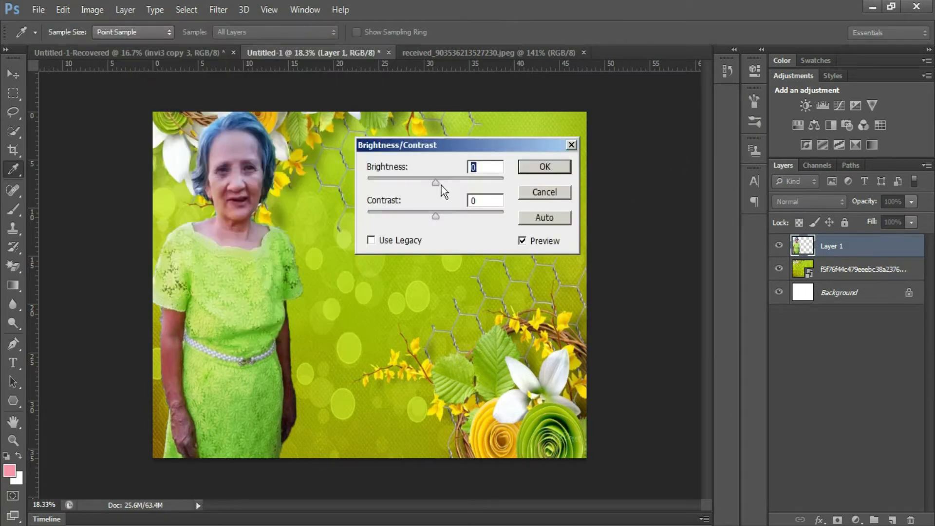
drag(441, 184, 445, 184)
- Commit the brightness increase of 20 and pick the plain Eraser Tool
click(542, 171)
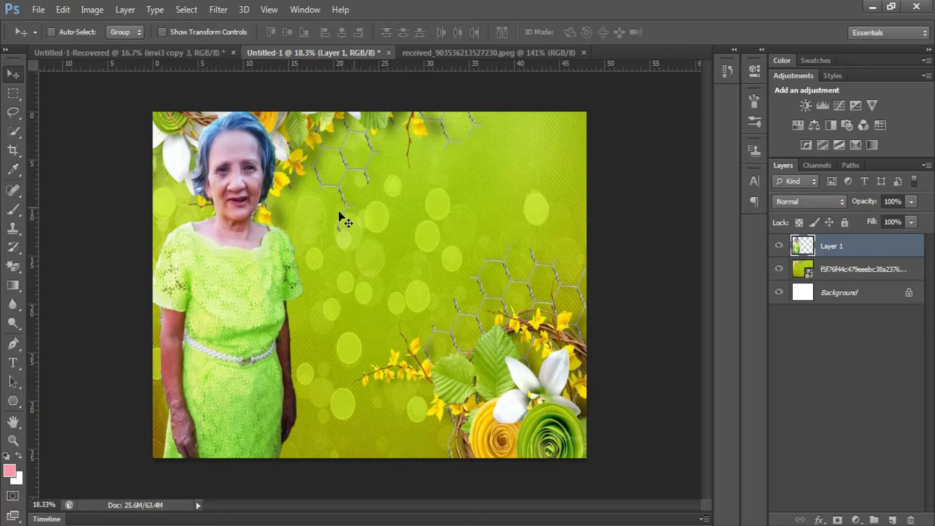
scroll(199, 254, up, 5)
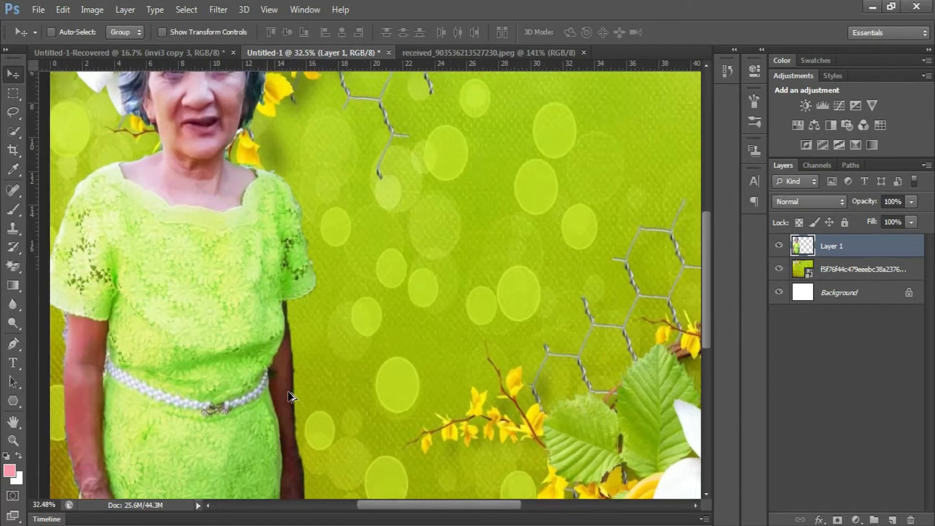
key(e)
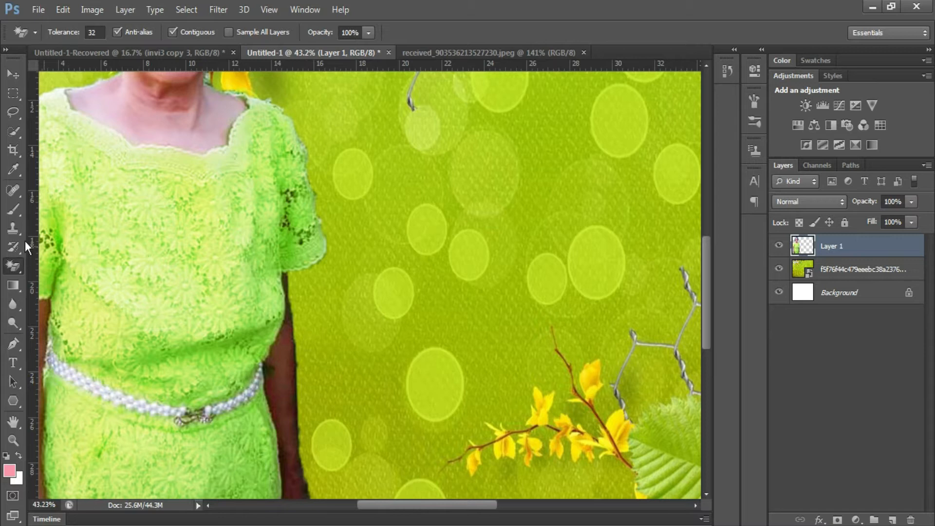
right_click(16, 262)
click(52, 263)
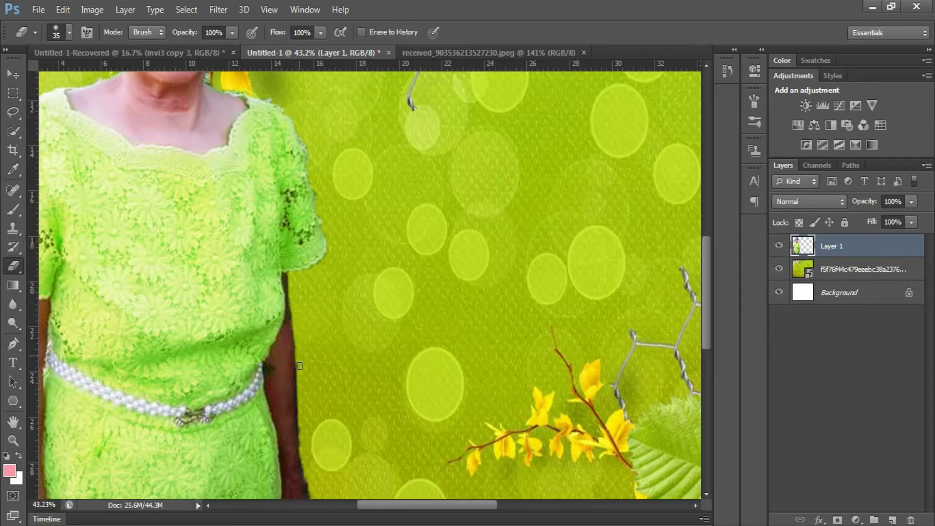
- Erase the leftover background fringe along the woman's arm
scroll(324, 377, down, 4)
scroll(319, 372, down, 1)
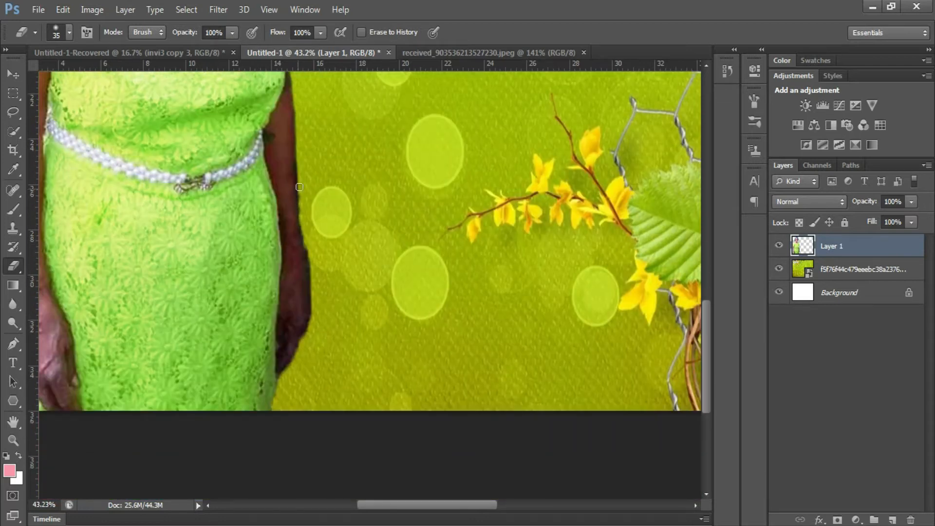
drag(303, 227, 316, 270)
scroll(341, 258, up, 6)
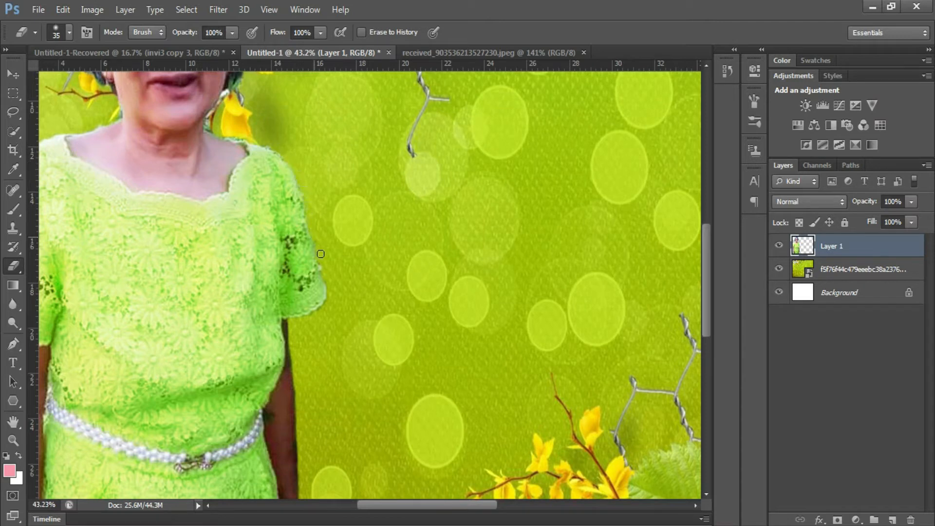
scroll(261, 186, up, 1)
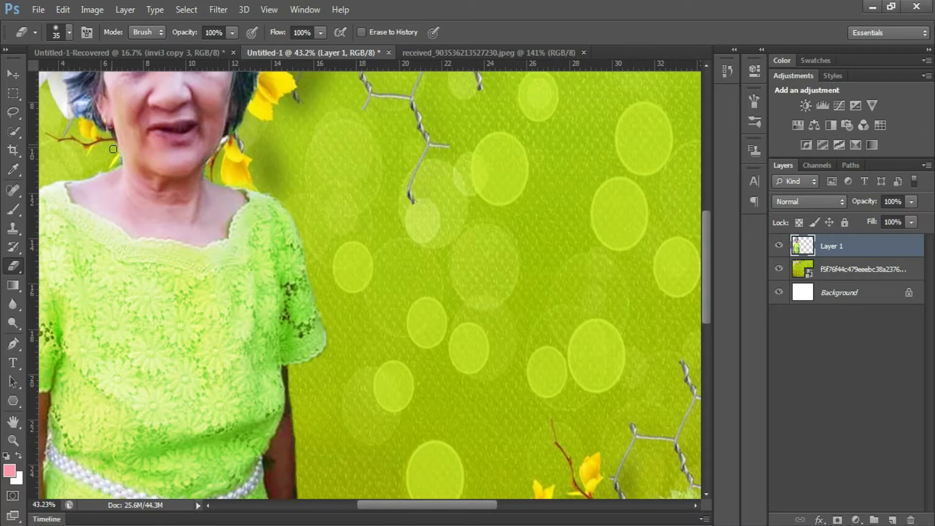
scroll(198, 163, down, 8)
scroll(223, 165, up, 9)
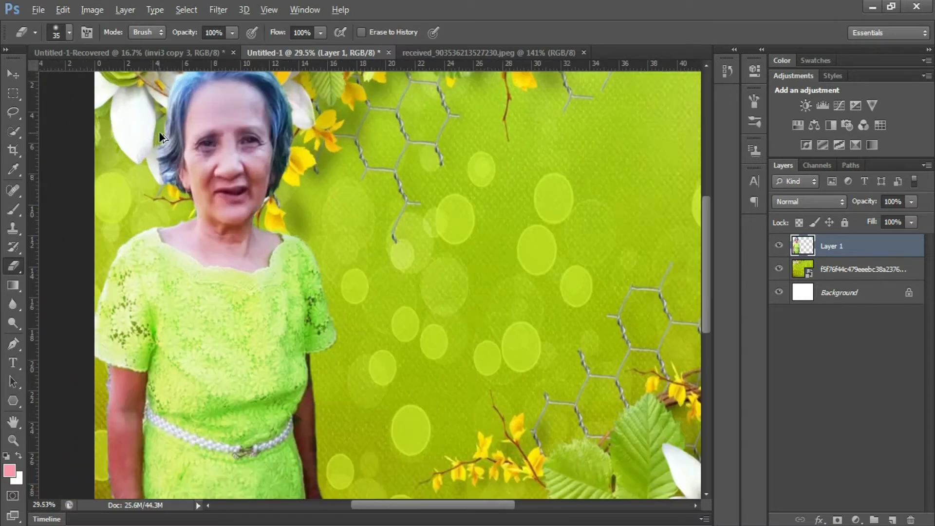
scroll(173, 208, up, 2)
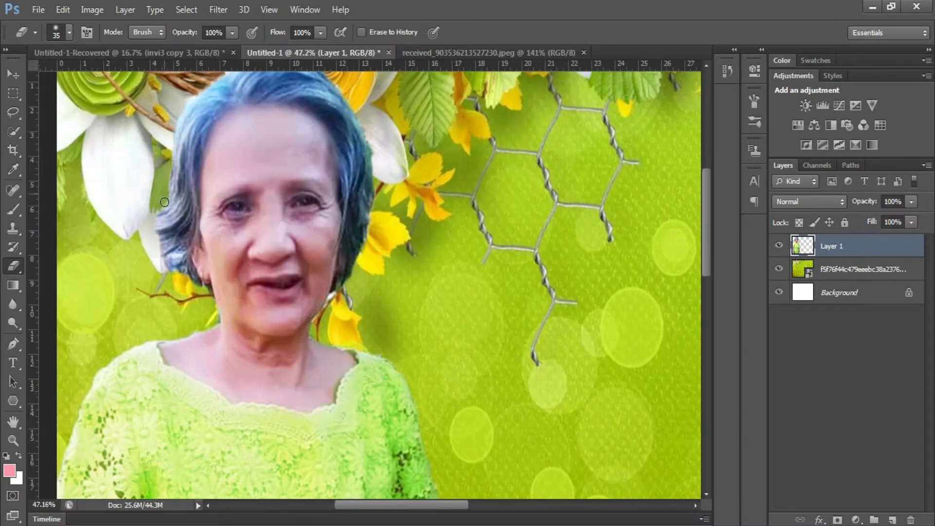
scroll(236, 185, up, 2)
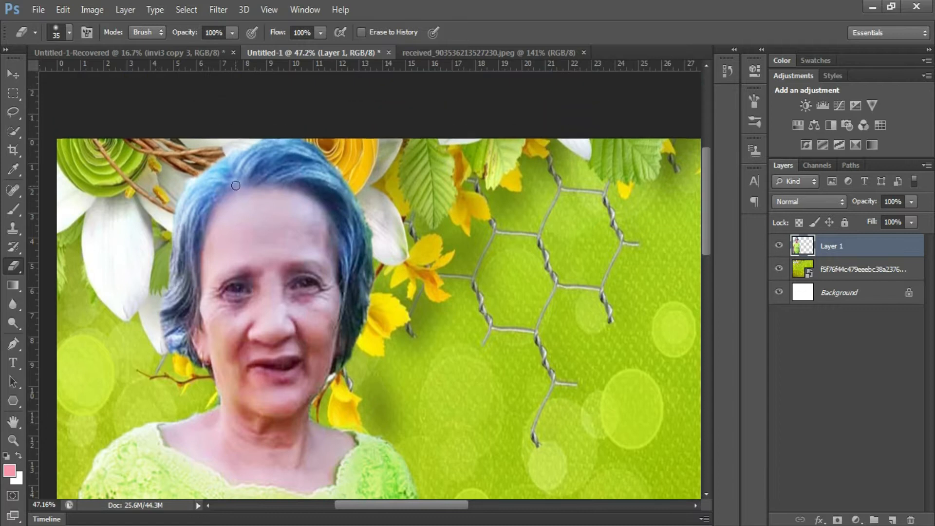
- Erase the stray fringe along the top and right side of her hair
mouse_move(187, 180)
mouse_down()
mouse_move(222, 153)
mouse_move(288, 140)
mouse_move(358, 166)
mouse_up()
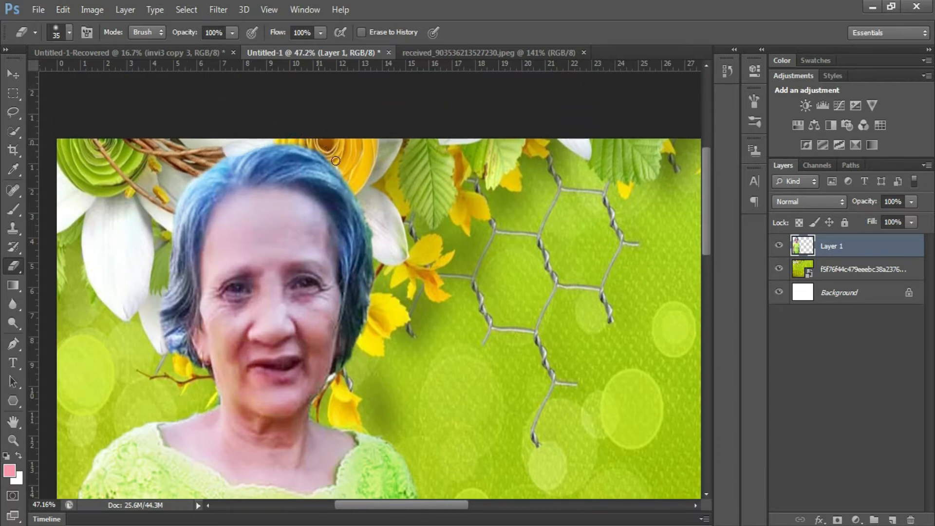
drag(369, 224, 374, 286)
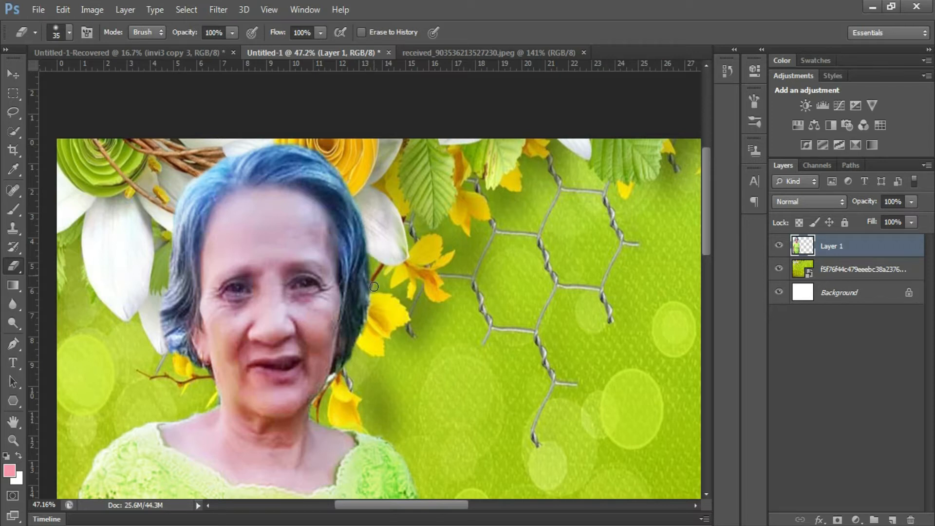
scroll(380, 328, down, 2)
scroll(373, 324, down, 3)
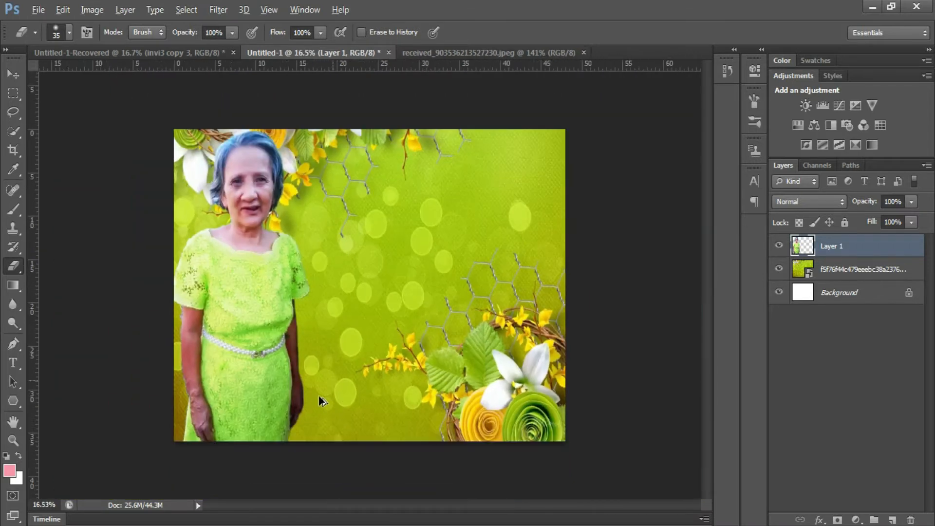
scroll(168, 363, up, 1)
scroll(164, 359, up, 3)
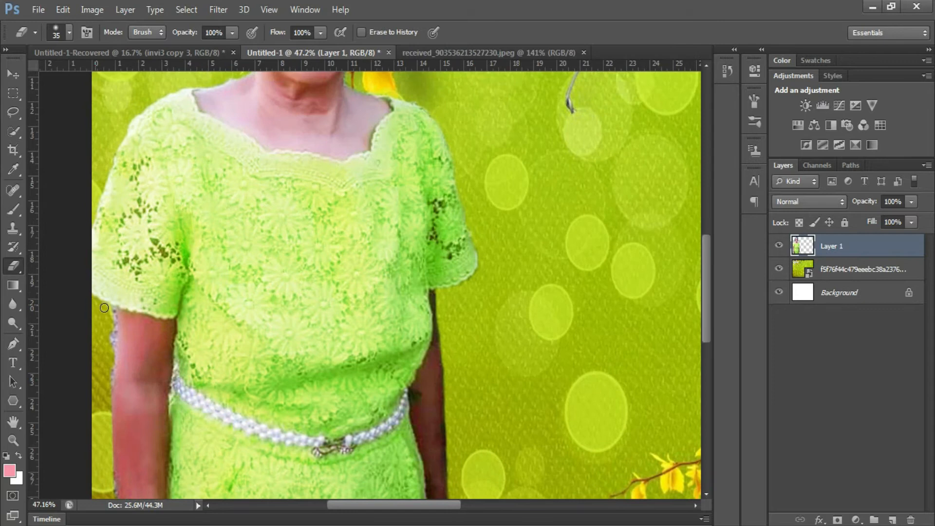
scroll(98, 425, down, 5)
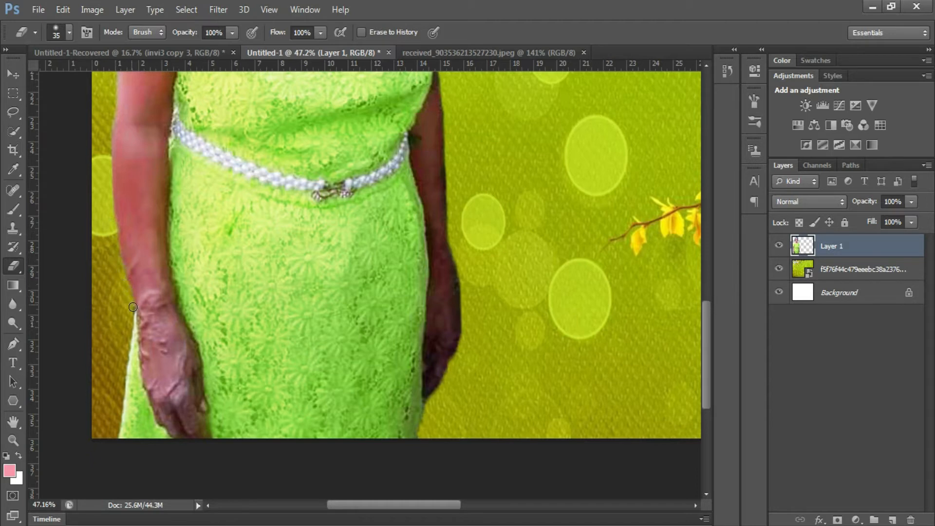
scroll(370, 355, down, 4)
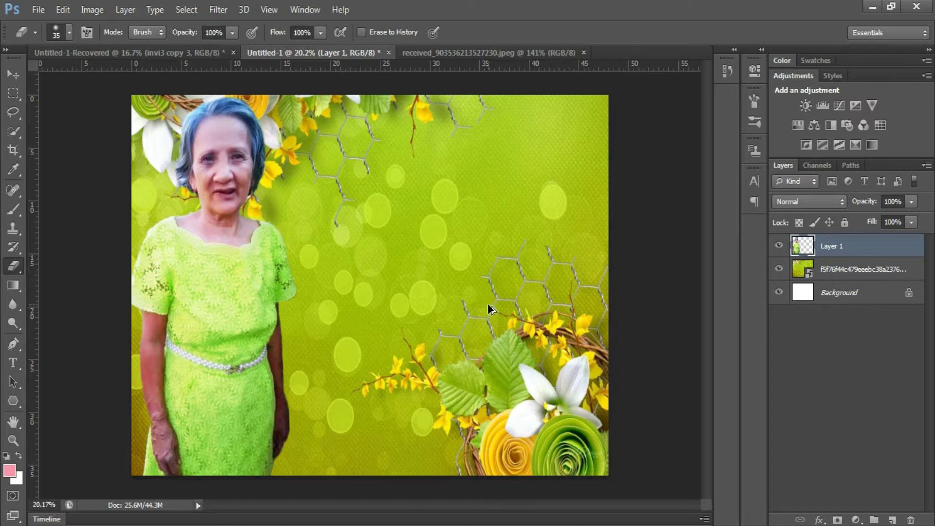
scroll(378, 388, down, 1)
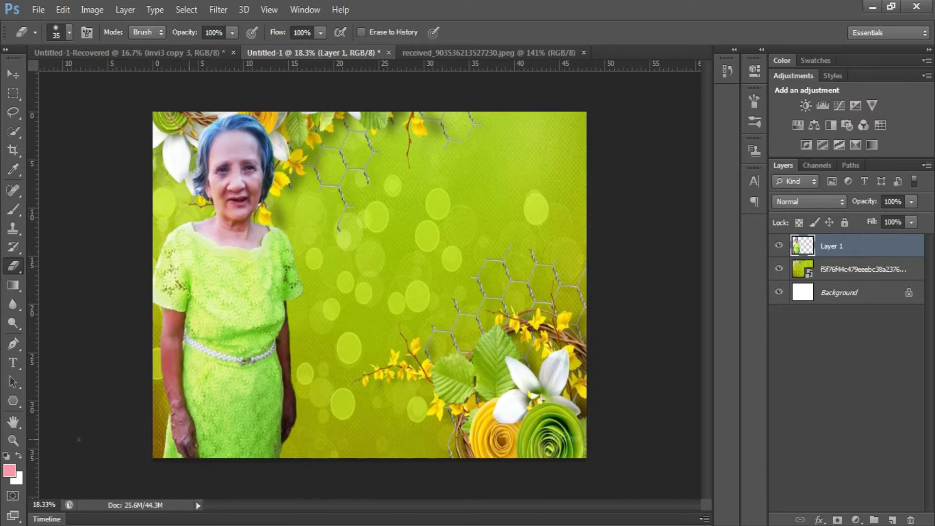
click(15, 402)
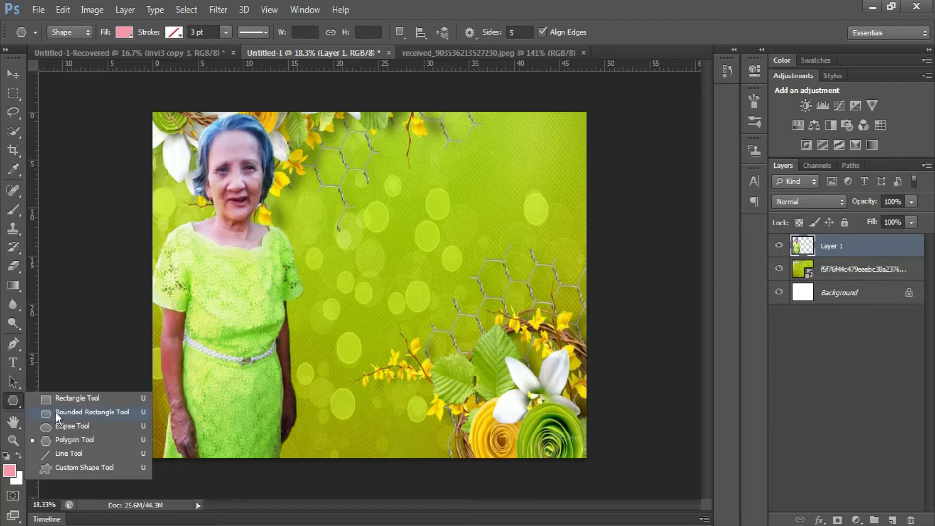
- Draw a rectangle bar along the bottom of the design and slant its right end
click(56, 400)
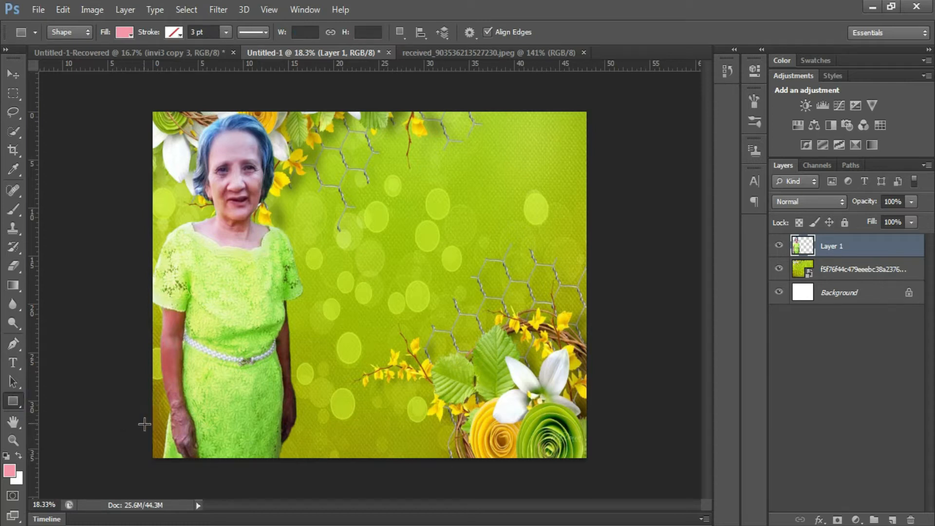
drag(146, 427, 456, 463)
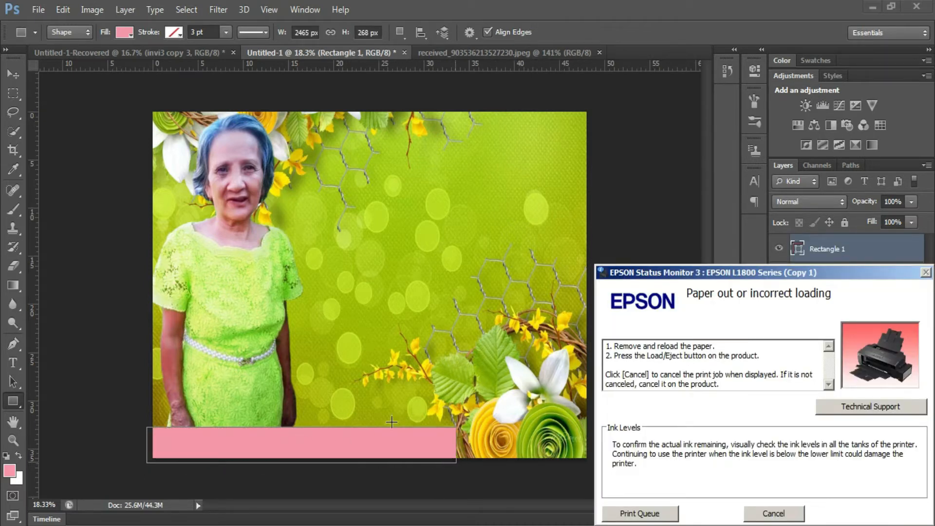
key(ctrl+t)
drag(456, 428, 440, 431)
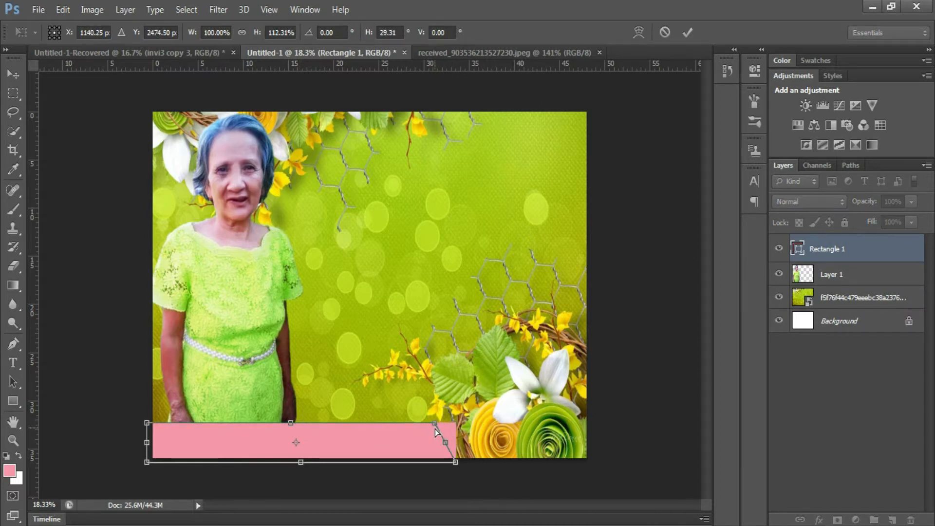
click(687, 32)
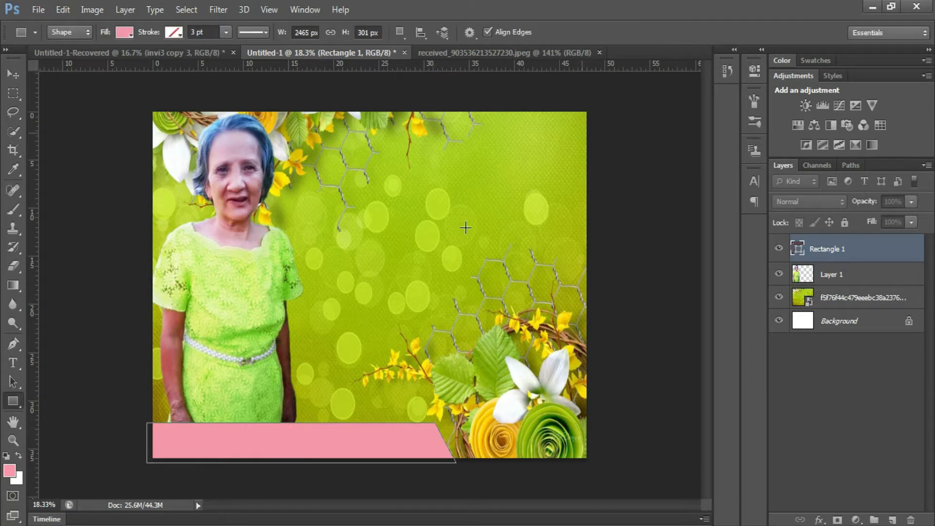
- Fill the banner with green sampled from the background
click(124, 32)
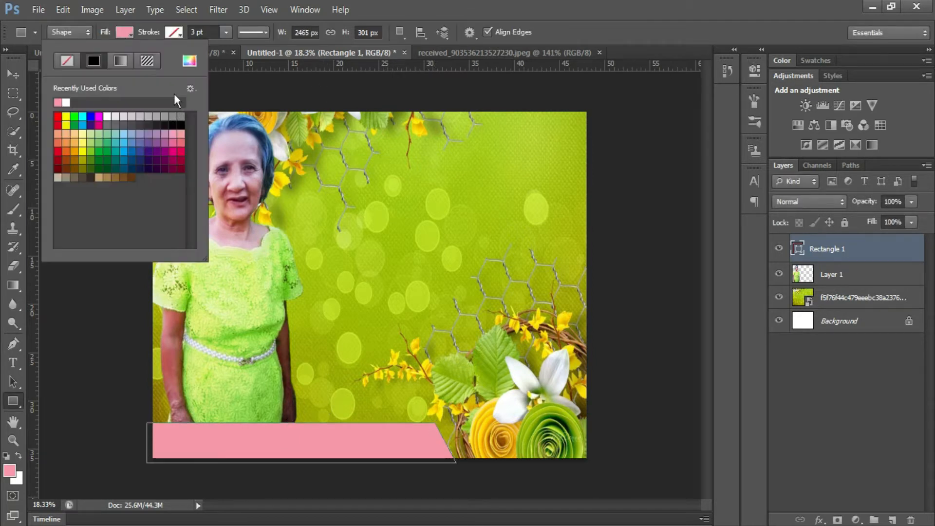
click(189, 60)
click(598, 224)
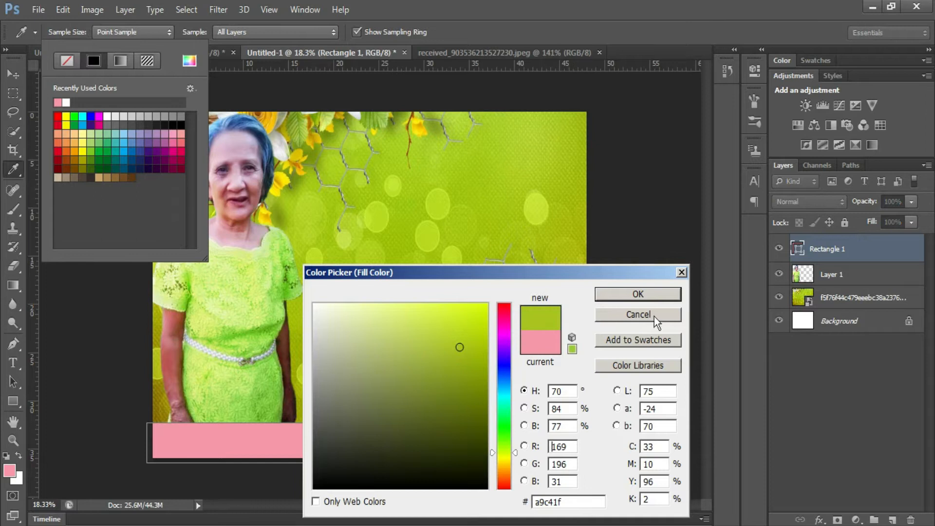
click(639, 293)
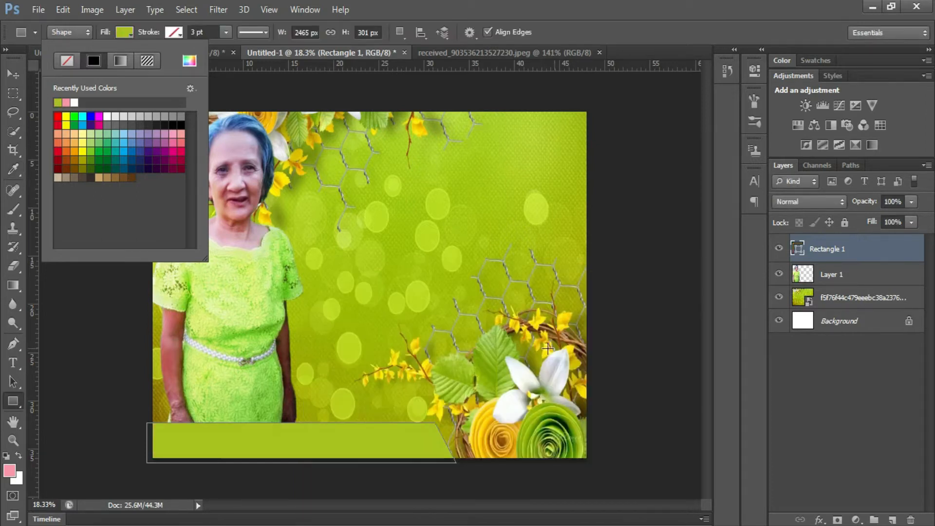
click(835, 255)
- Duplicate the banner, colour the copy yellow from a flower, and stack it beneath the green one
right_click(834, 256)
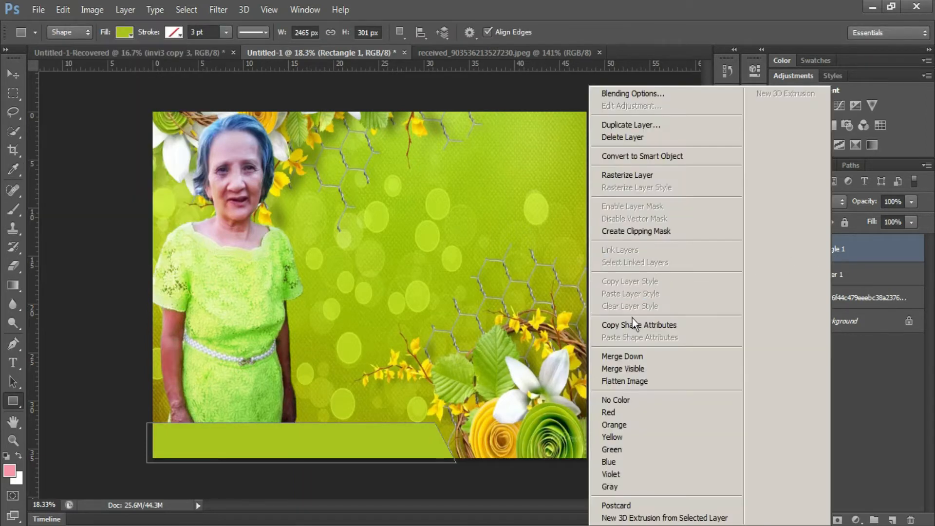
click(658, 122)
key(Return)
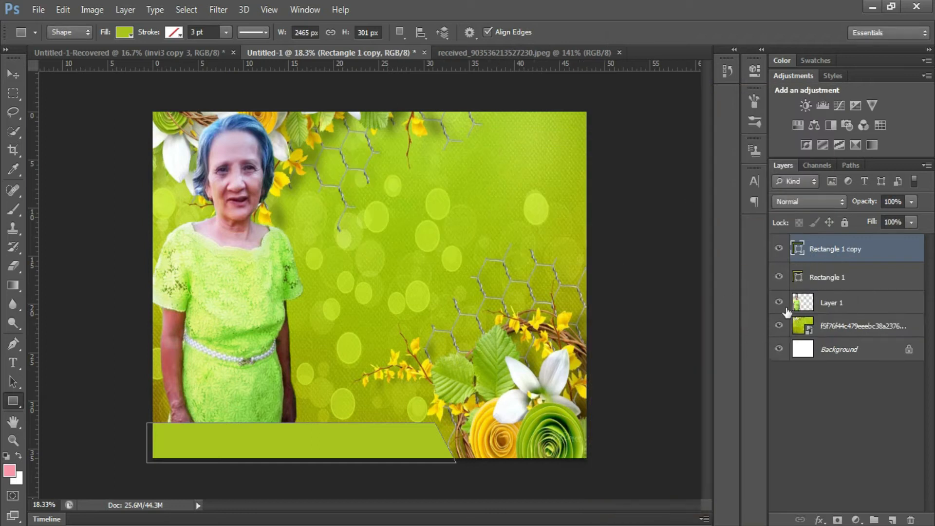
double_click(797, 250)
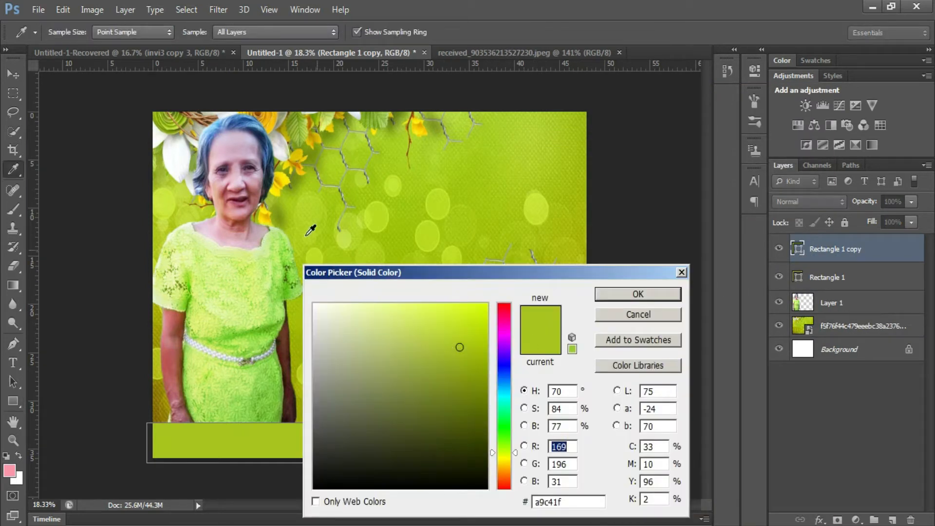
click(285, 178)
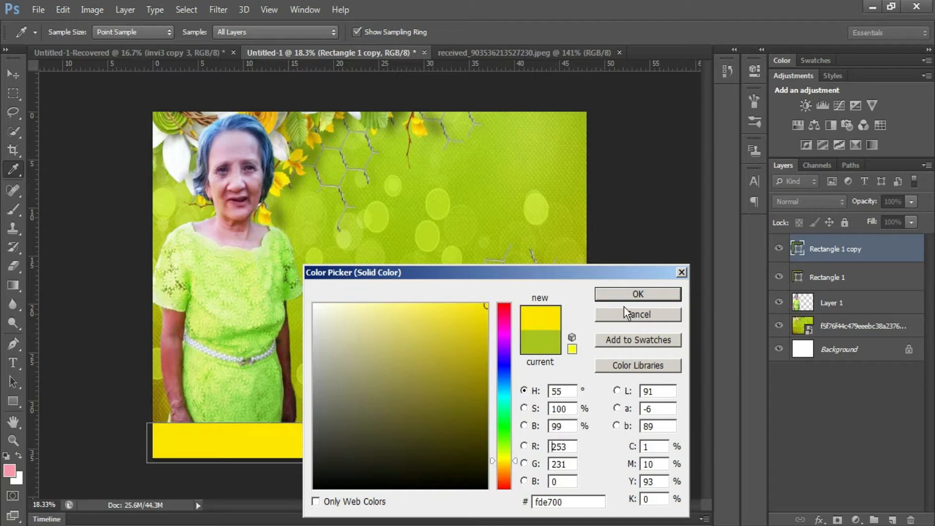
click(638, 294)
drag(826, 282, 828, 246)
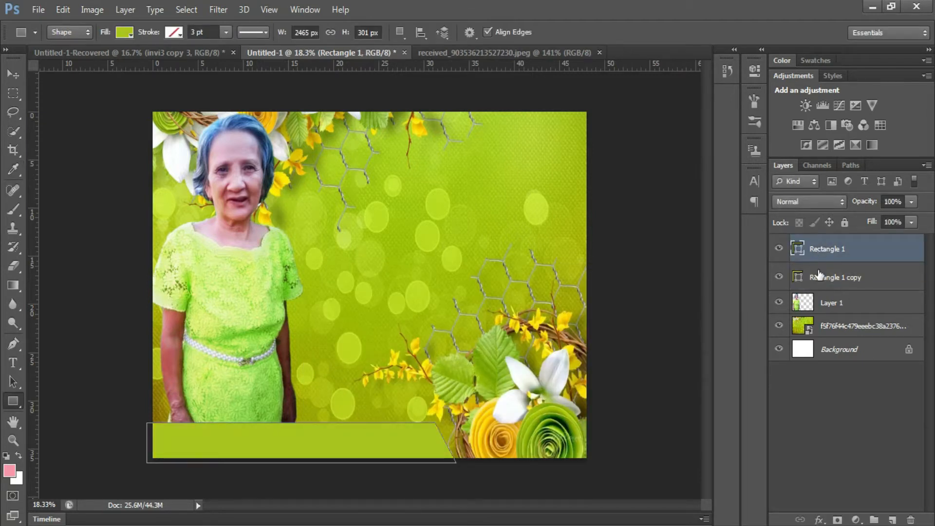
click(819, 275)
- Enlarge and nudge the copy slightly beyond the green banner, then recolour it white
key(ctrl+t)
drag(453, 422, 464, 414)
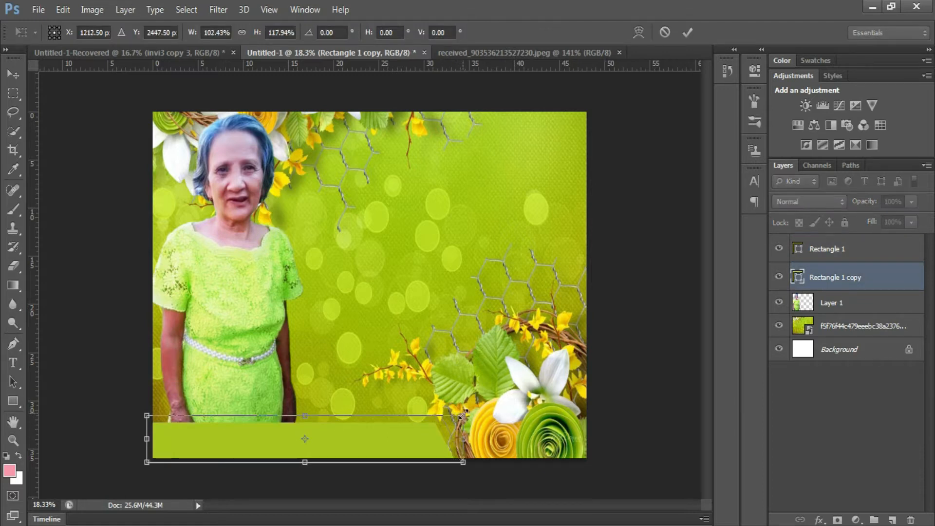
key(Down)
key(Down)
key(Down)
key(Down)
key(Down)
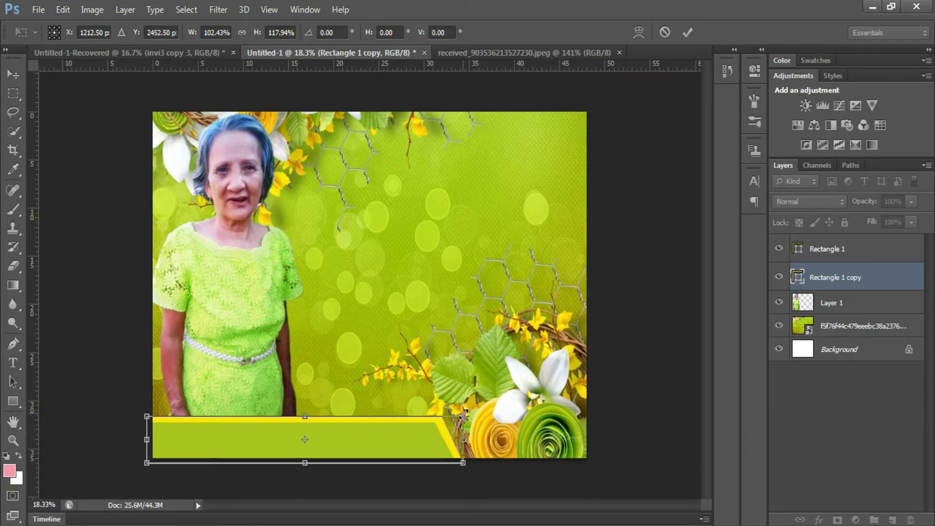
key(Left)
key(Left)
key(Up)
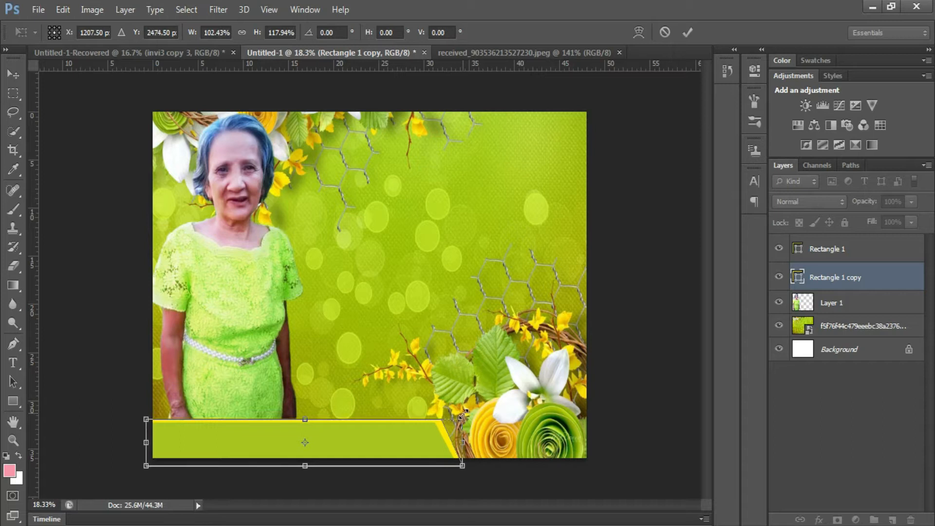
key(Return)
double_click(798, 276)
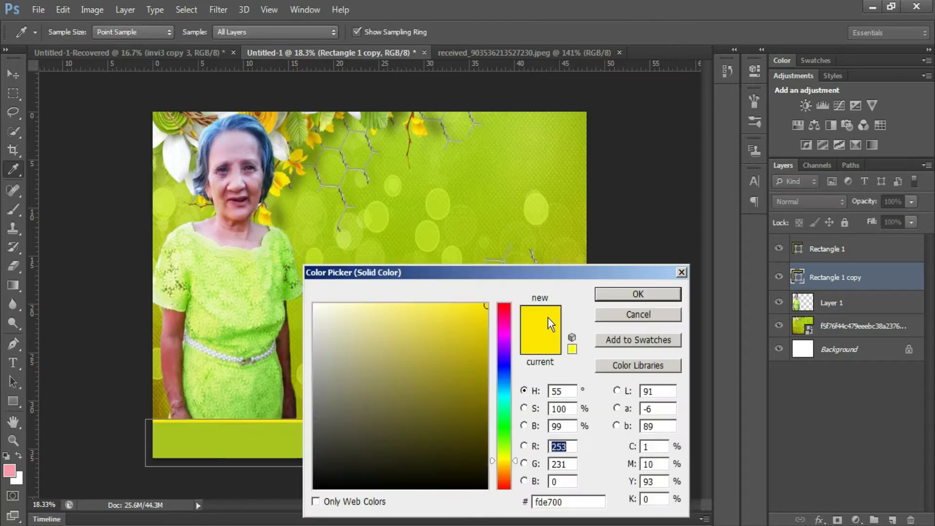
click(186, 157)
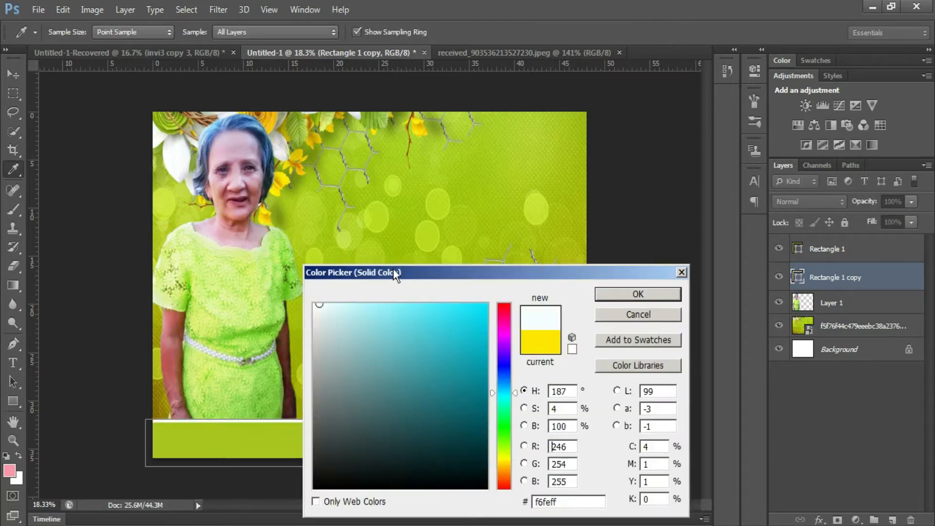
click(654, 292)
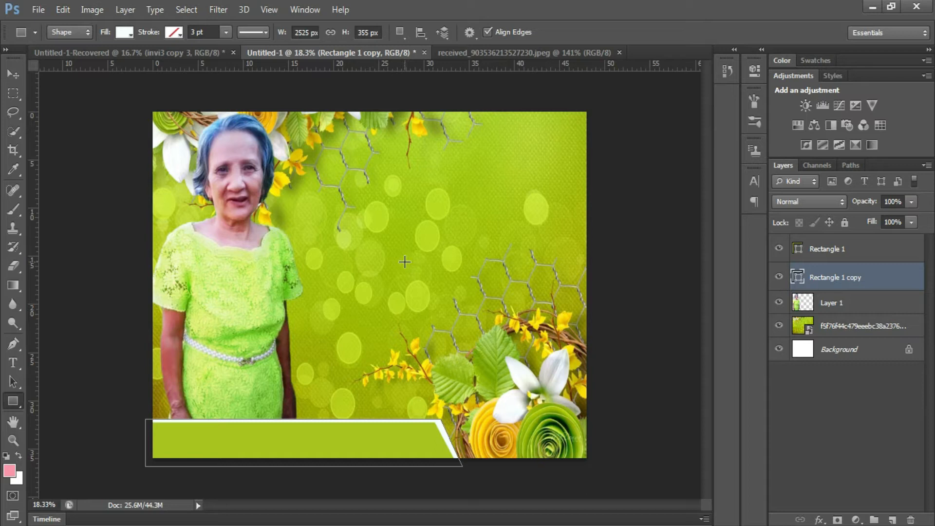
- Add LOVE: FAMILY text in a larger font size and move it onto the green bottom banner
key(t)
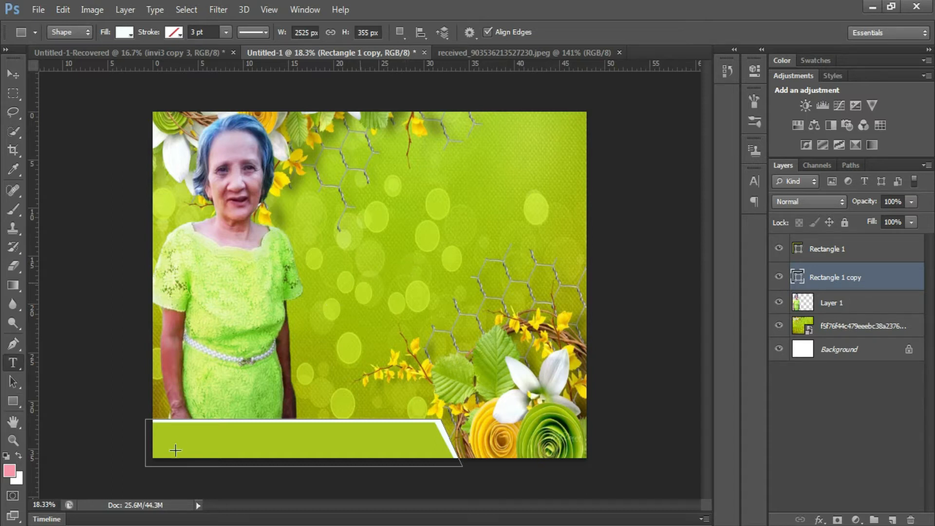
click(348, 297)
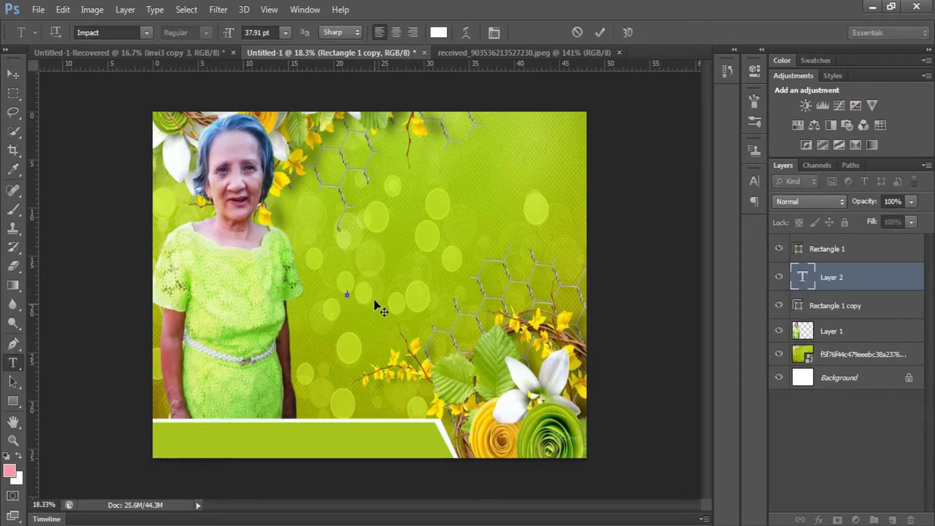
click(272, 32)
scroll(314, 90, up, 11)
scroll(370, 302, up, 18)
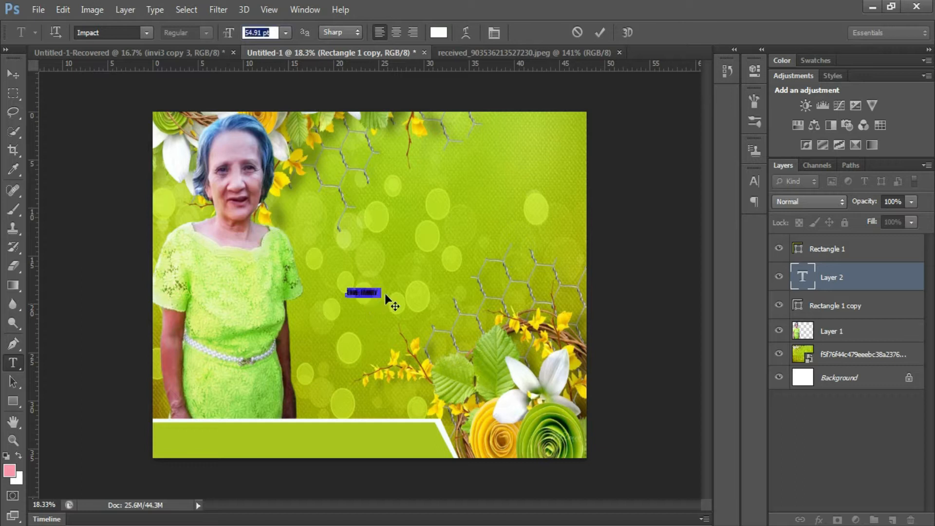
scroll(386, 295, up, 20)
click(371, 407)
drag(371, 403, 271, 463)
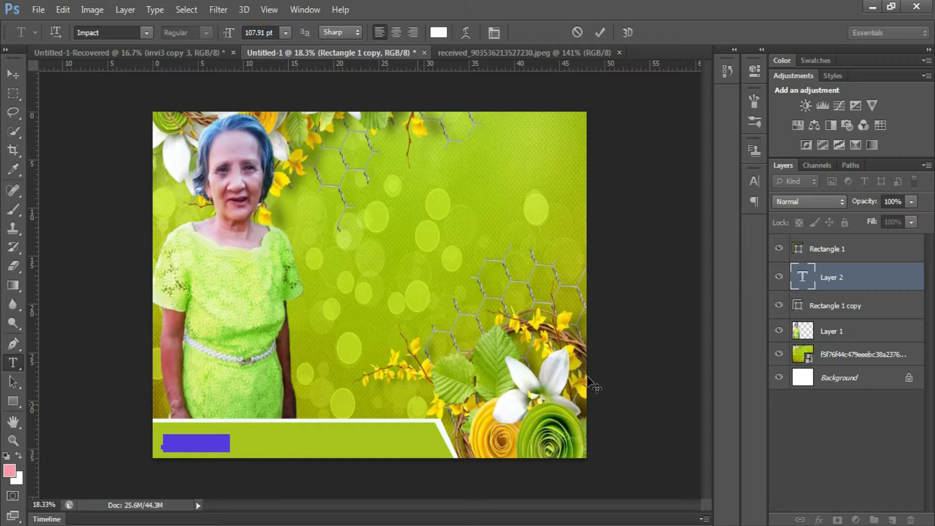
click(598, 32)
- Move the text layer above the banner layers and make the text black
drag(835, 281, 835, 238)
scroll(195, 472, up, 3)
scroll(179, 457, down, 3)
click(175, 359)
key(ctrl+a)
click(439, 32)
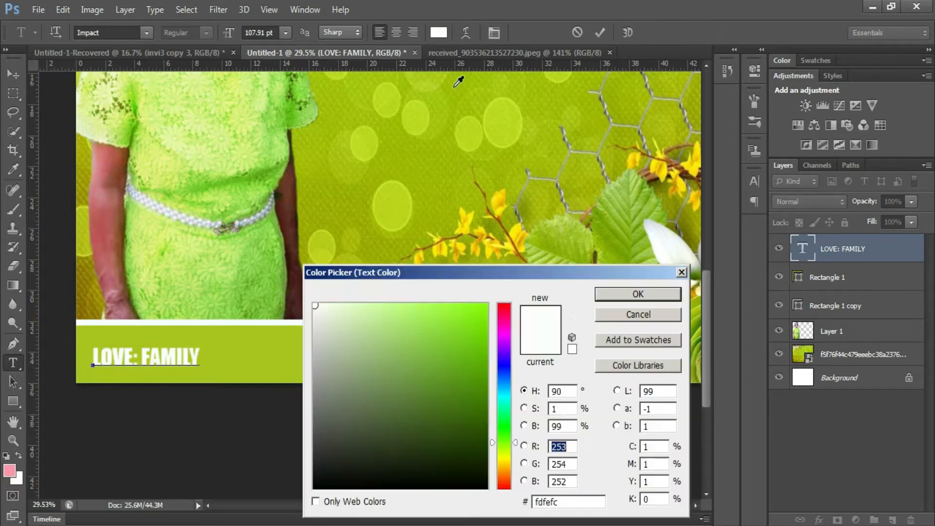
click(519, 234)
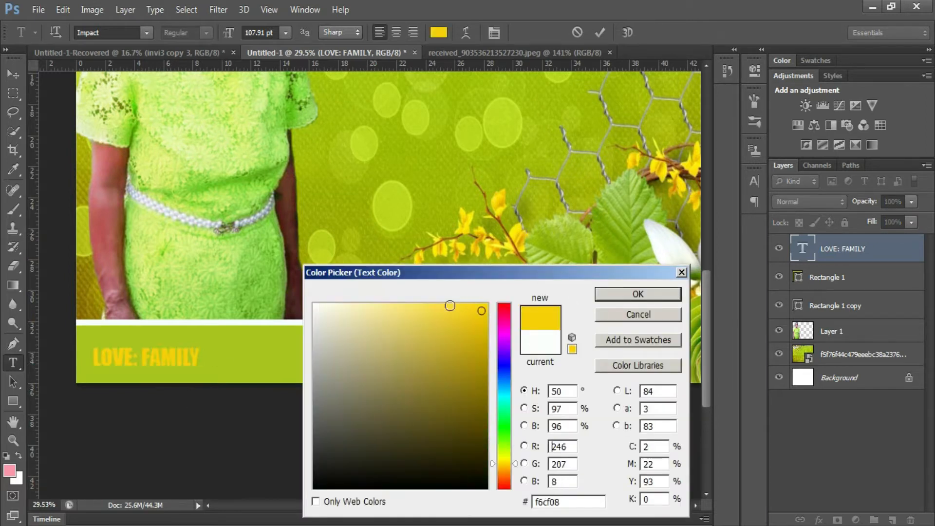
click(487, 487)
click(618, 294)
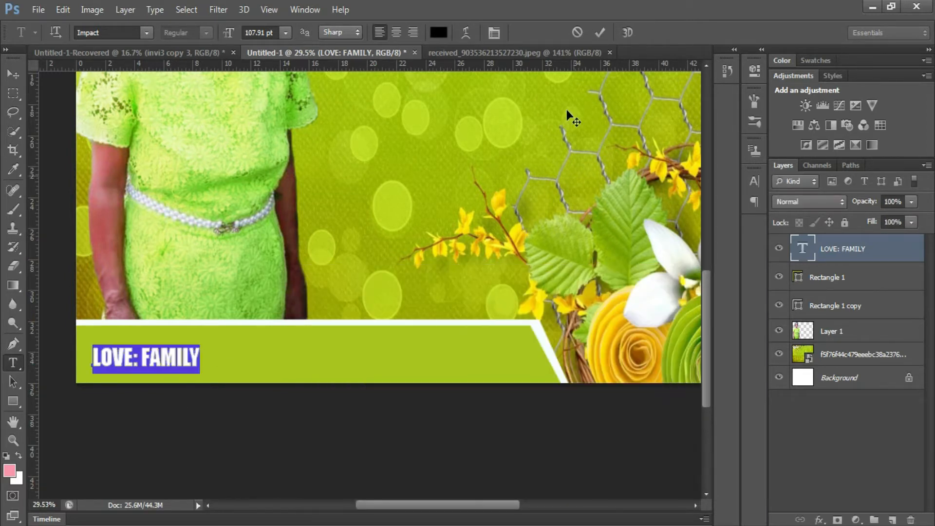
click(600, 32)
- Scale the text up to about 174% and shift it down-left within the banner
key(ctrl+t)
drag(202, 346, 280, 324)
drag(265, 356, 261, 366)
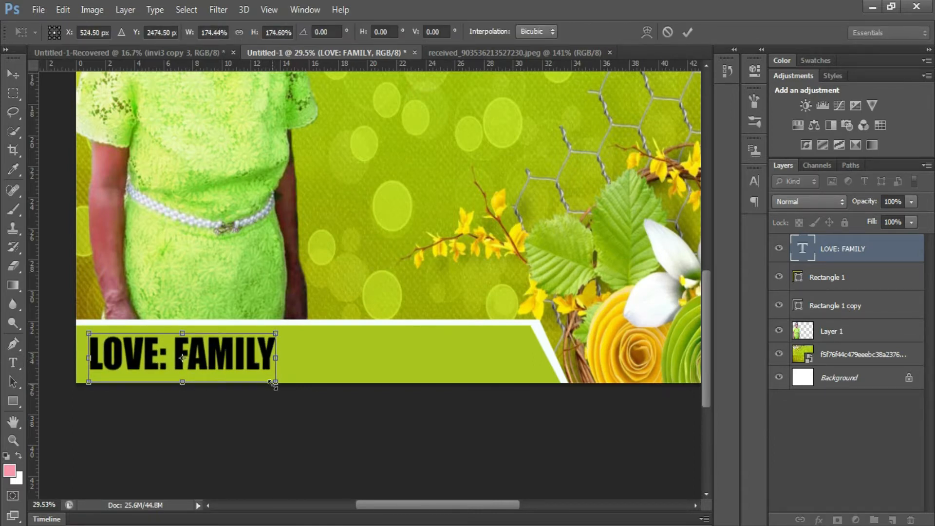
key(Return)
- Retype the text as 'Love:Family', removing the space after the colon
key(t)
drag(159, 351, 110, 344)
text(ove)
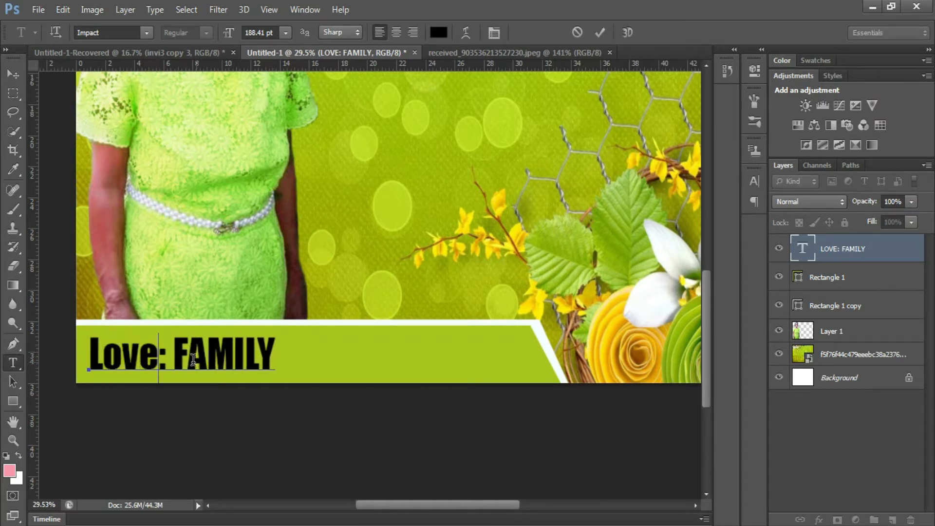
drag(187, 358, 339, 379)
text(amily)
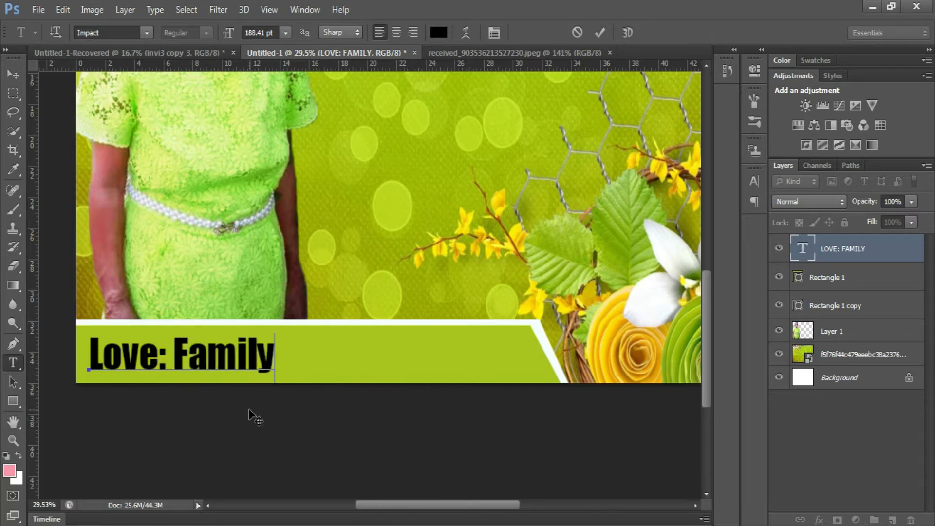
click(174, 357)
key(BackSpace)
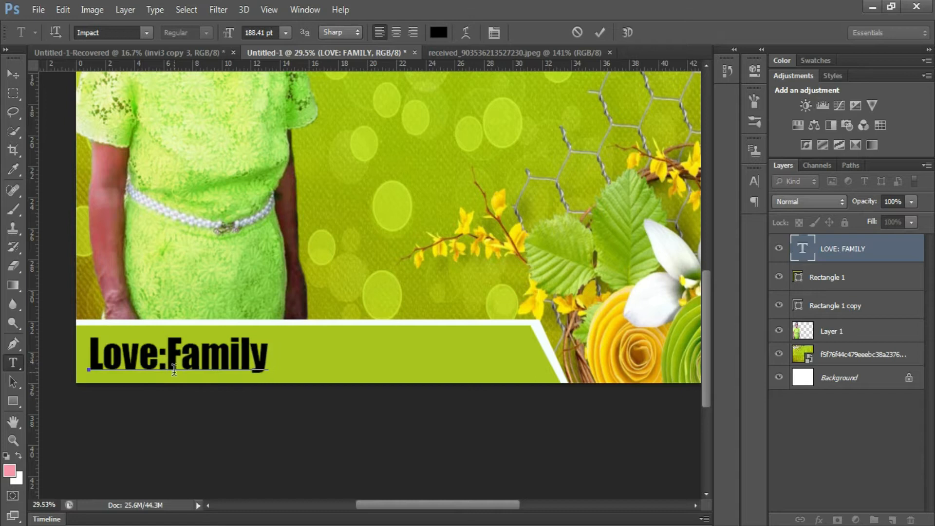
drag(166, 354, 338, 359)
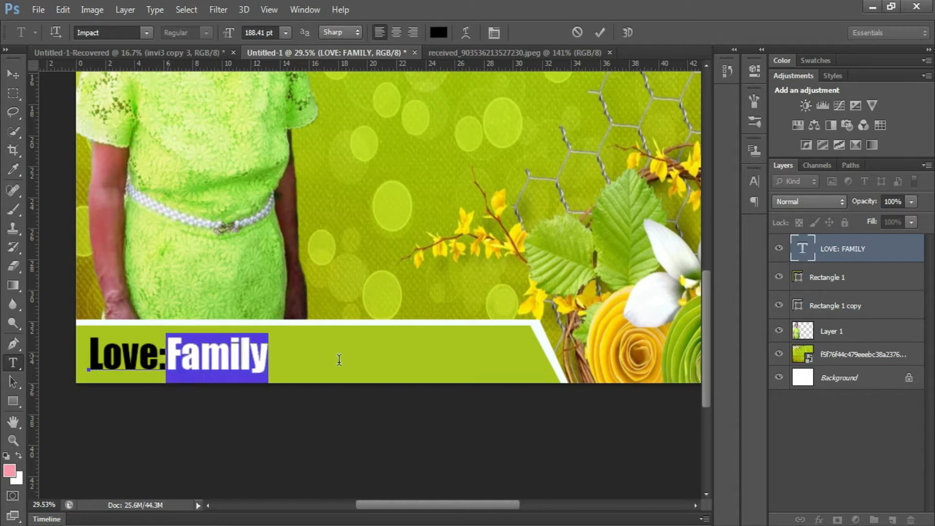
- Set the word Family in Magneto Bold and enlarge it to 220.41 pt
click(145, 32)
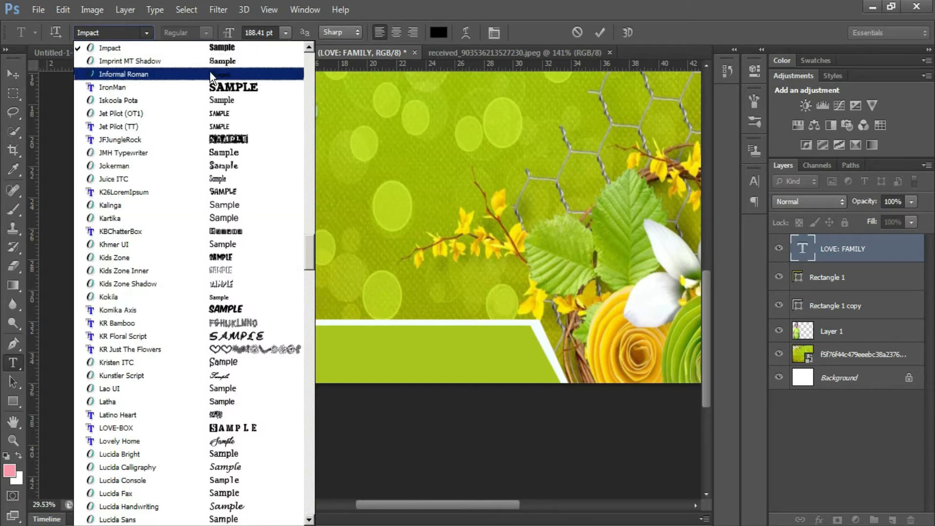
click(217, 87)
click(146, 32)
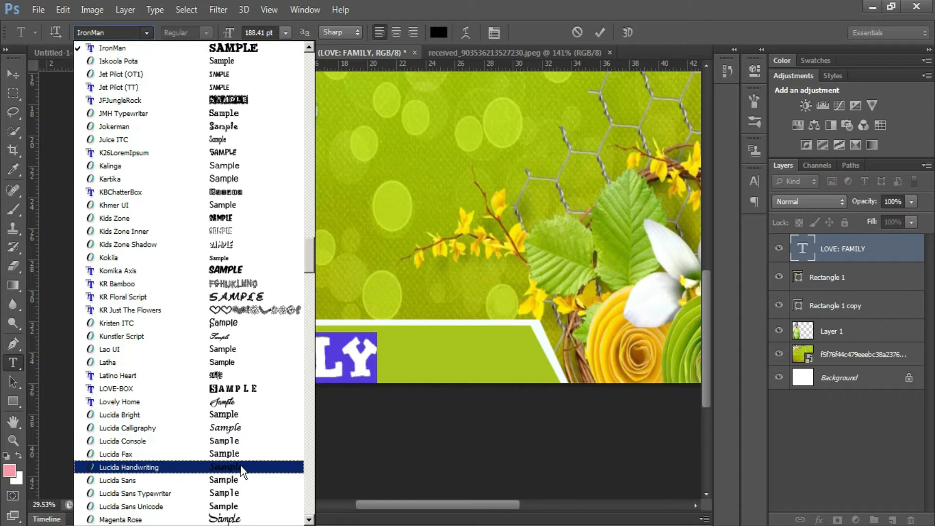
click(243, 499)
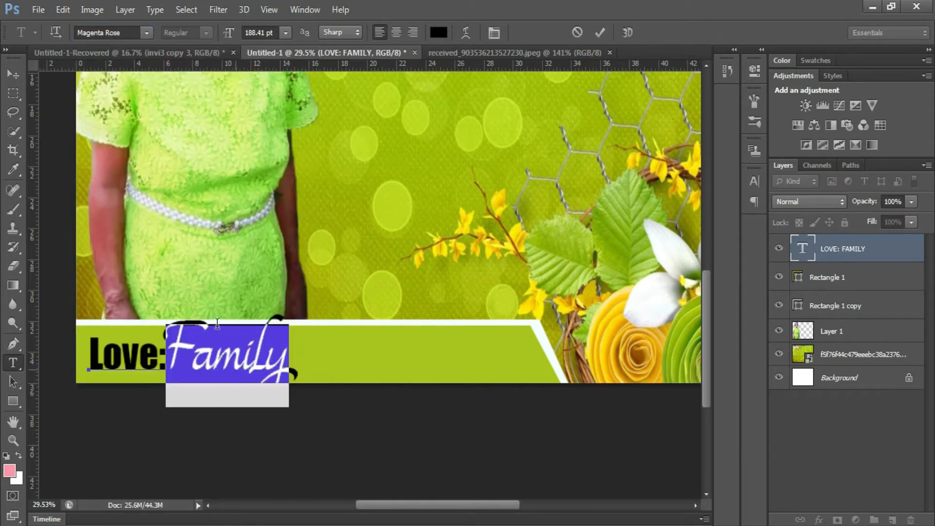
click(146, 33)
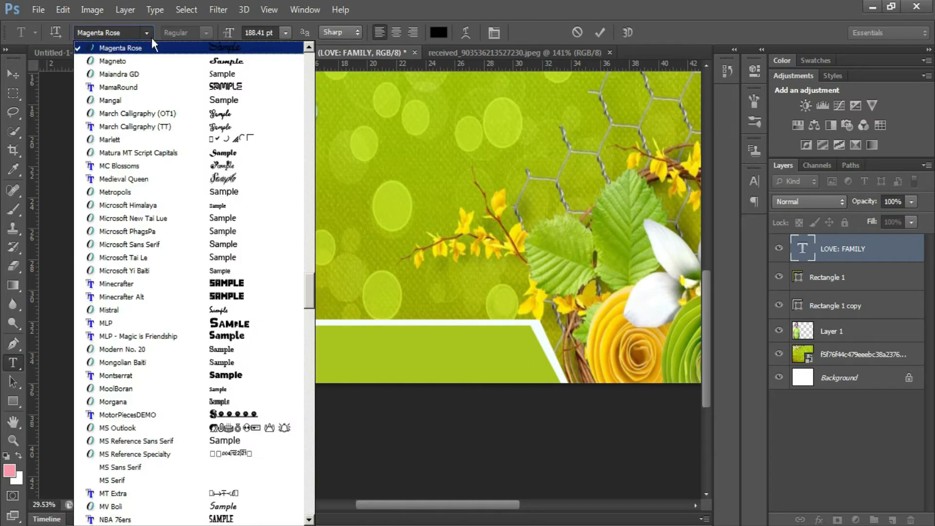
click(200, 61)
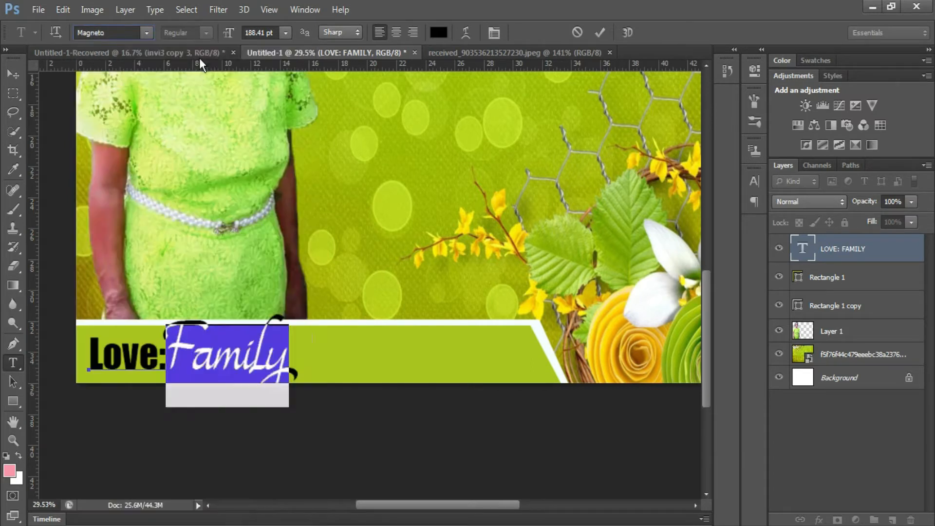
click(253, 33)
key(Up)
key(Up)
key(Up)
key(Up)
key(Up)
key(Up)
key(Up)
key(Up)
key(Up)
key(Up)
key(Up)
key(Up)
key(Up)
key(Up)
key(Up)
key(Up)
key(Up)
key(Up)
key(Up)
key(Up)
key(Up)
key(Up)
key(Up)
key(Up)
key(Up)
key(Up)
key(Up)
key(Up)
key(Up)
key(Up)
key(Up)
key(Up)
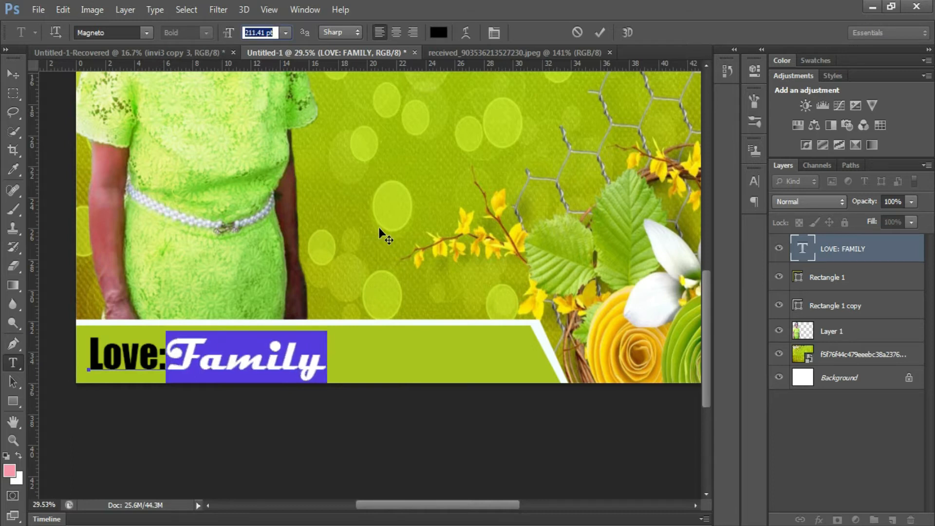
click(600, 32)
- Insert a space after the colon so the text reads 'Love: Family'
key(v)
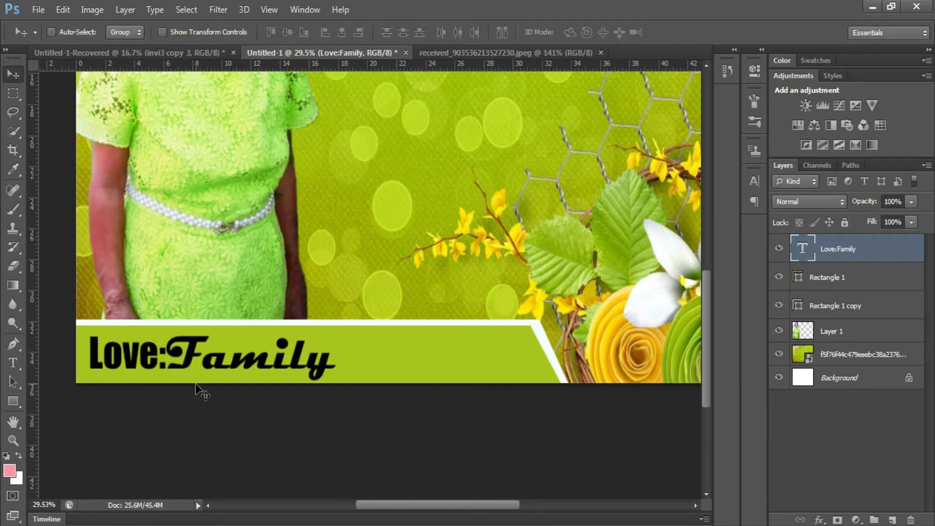
key(t)
click(167, 357)
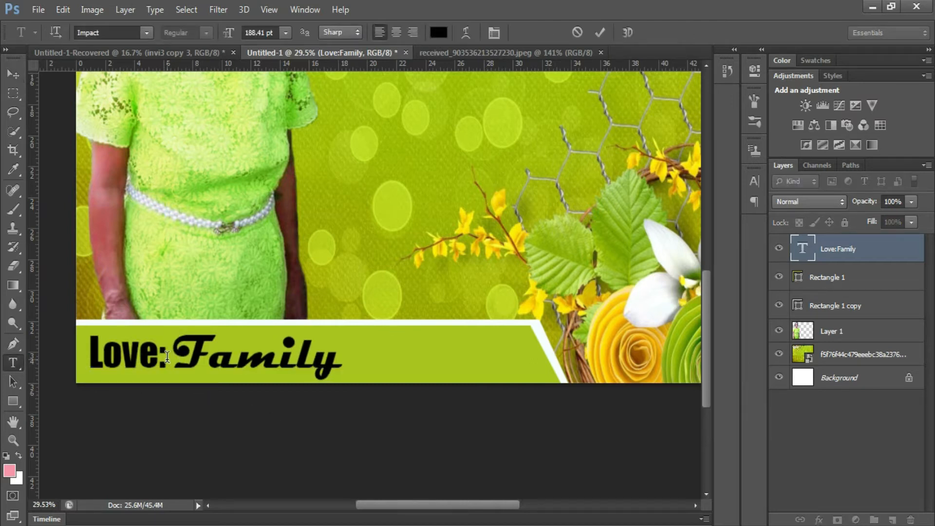
key(ctrl+Return)
key(ctrl+0)
scroll(458, 269, down, 2)
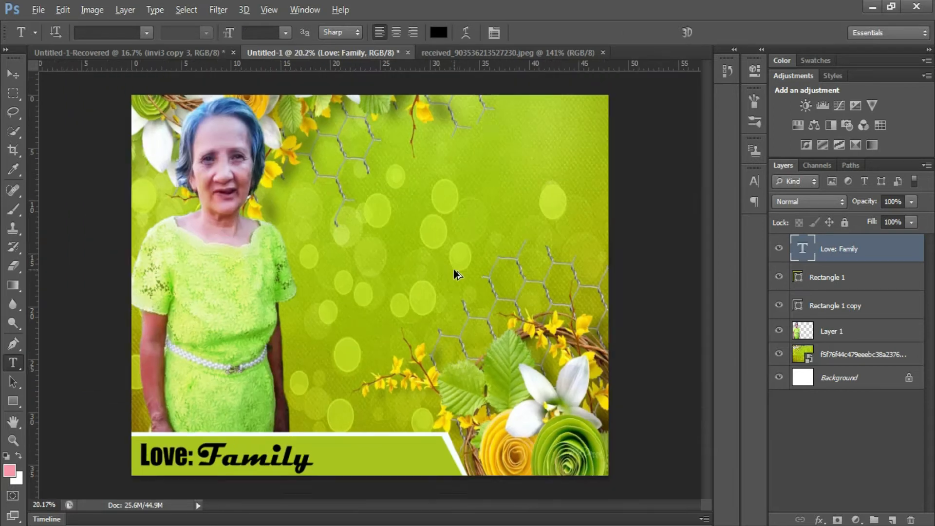
- Type 'Happy' in Brush Script MT and colour it white
scroll(480, 172, up, 1)
click(323, 188)
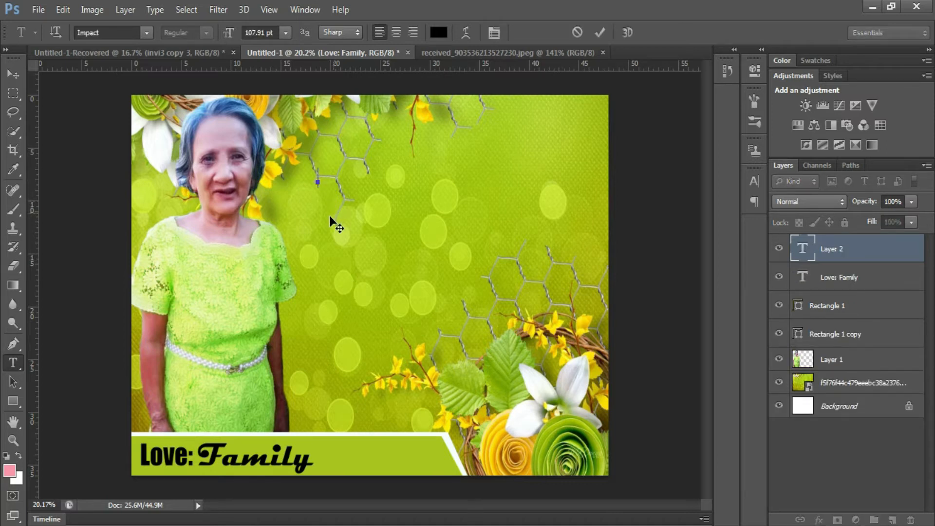
click(147, 32)
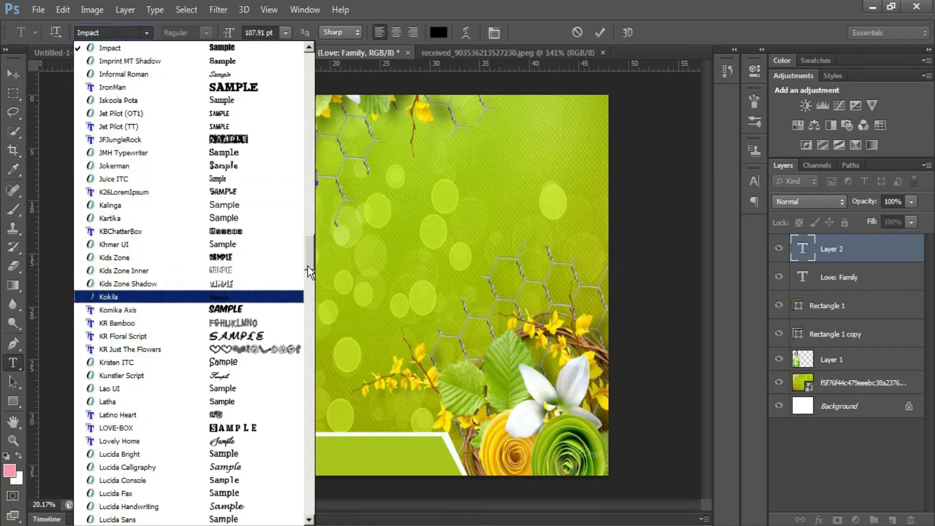
drag(307, 265, 305, 125)
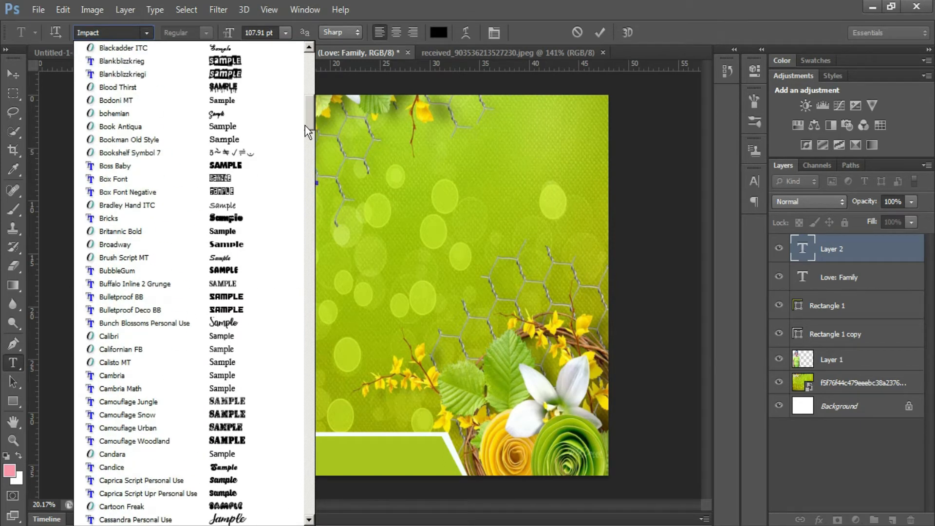
click(279, 256)
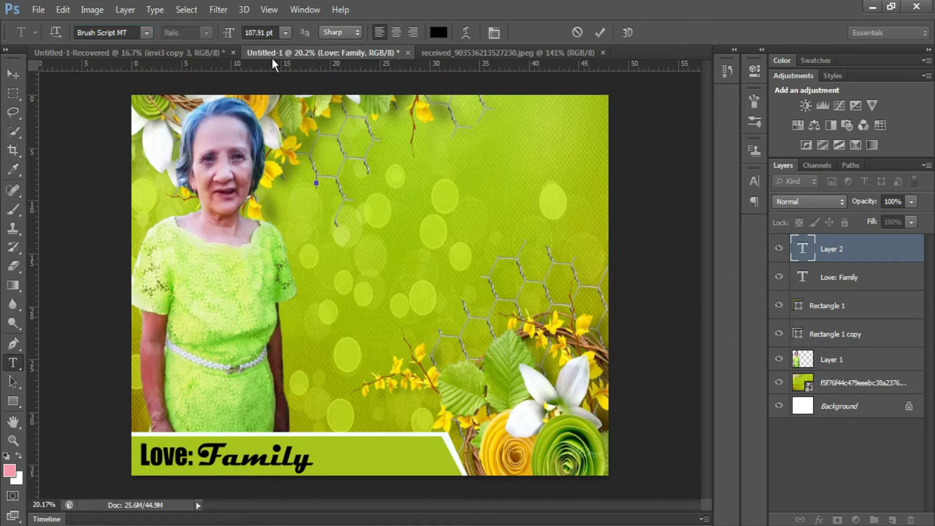
text(Happy)
key(ctrl+a)
click(438, 32)
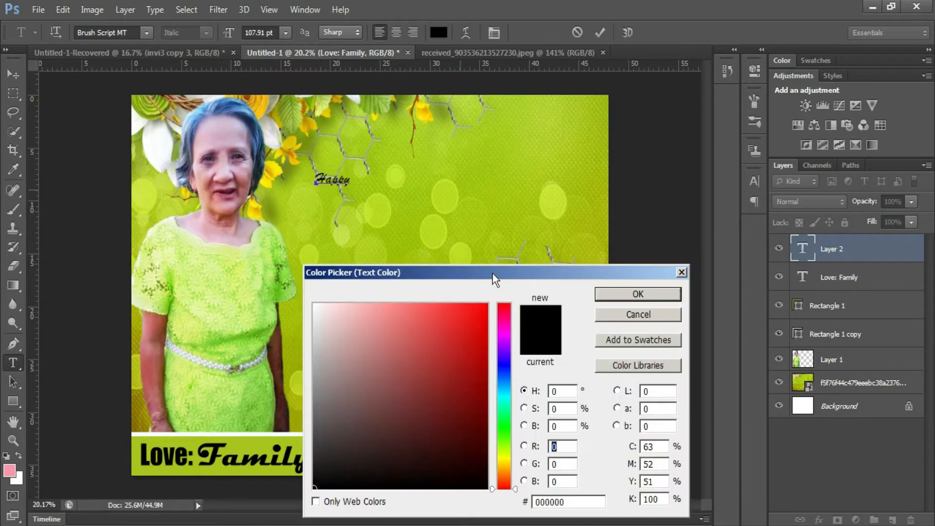
click(164, 135)
click(633, 297)
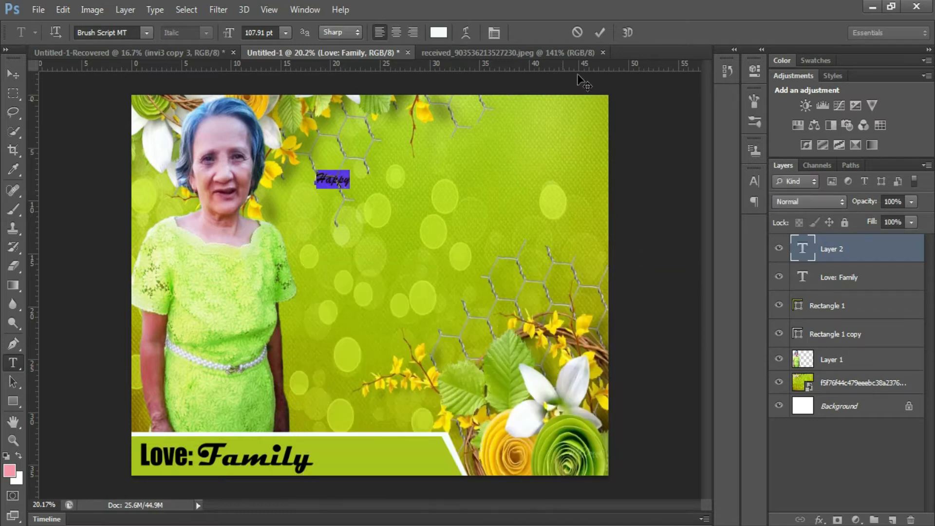
click(598, 32)
- Enlarge the Happy text to 385.82 pt and position it beside the woman's head
key(ctrl+t)
drag(350, 189, 396, 171)
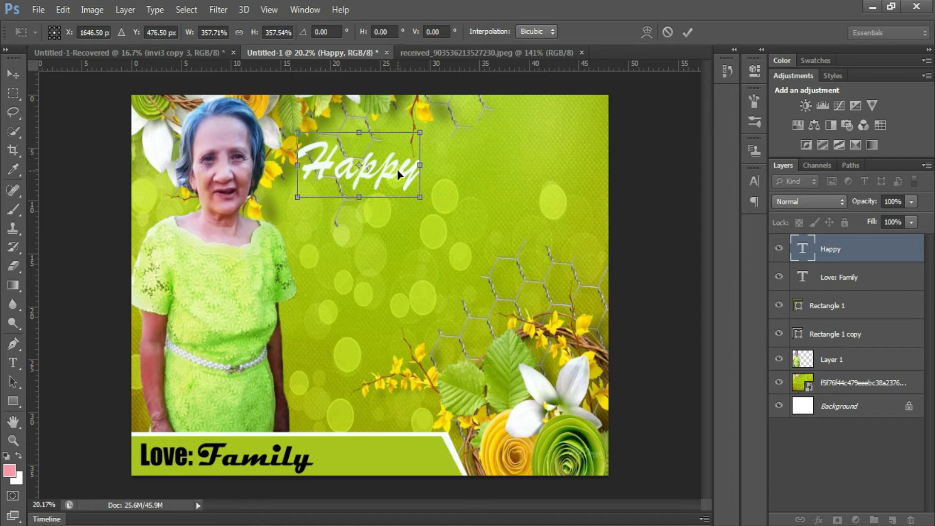
key(Return)
click(397, 168)
mouse_move(467, 255)
mouse_down()
mouse_move(459, 253)
mouse_move(471, 253)
mouse_up()
click(600, 34)
click(374, 187)
drag(456, 210, 471, 192)
click(600, 33)
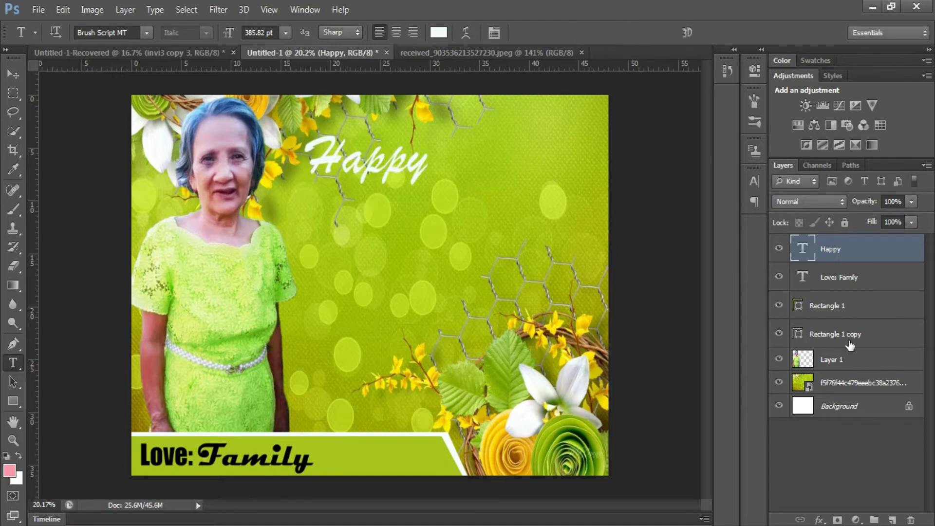
- Give Happy a drop shadow with 20 px distance and 100% opacity
right_click(850, 264)
click(617, 93)
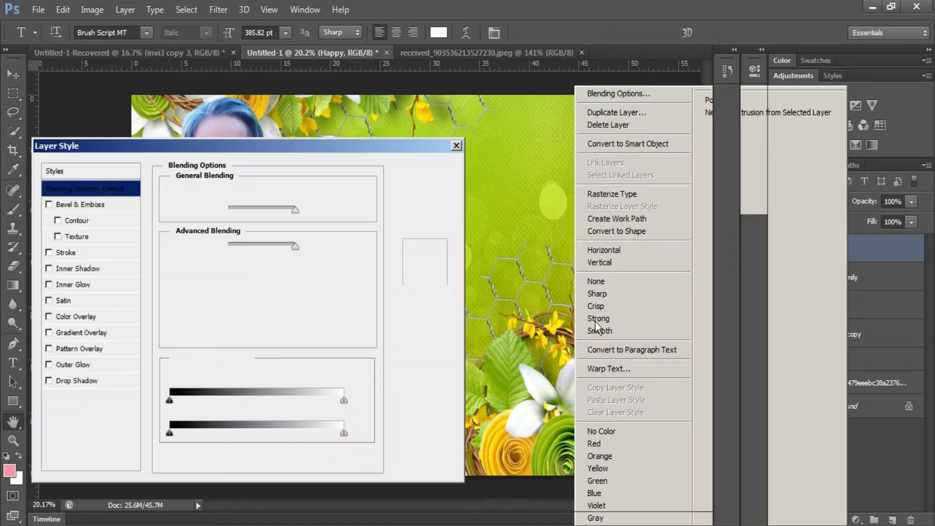
click(73, 364)
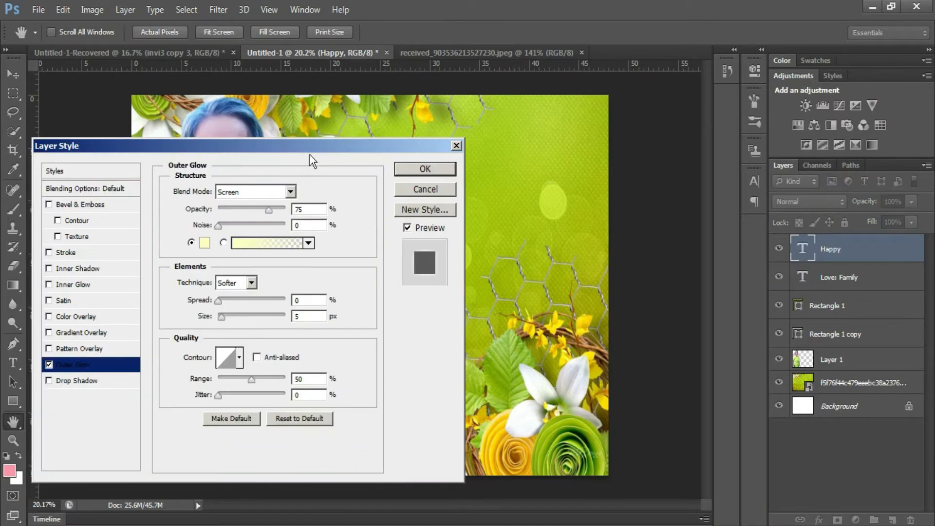
drag(310, 155, 806, 150)
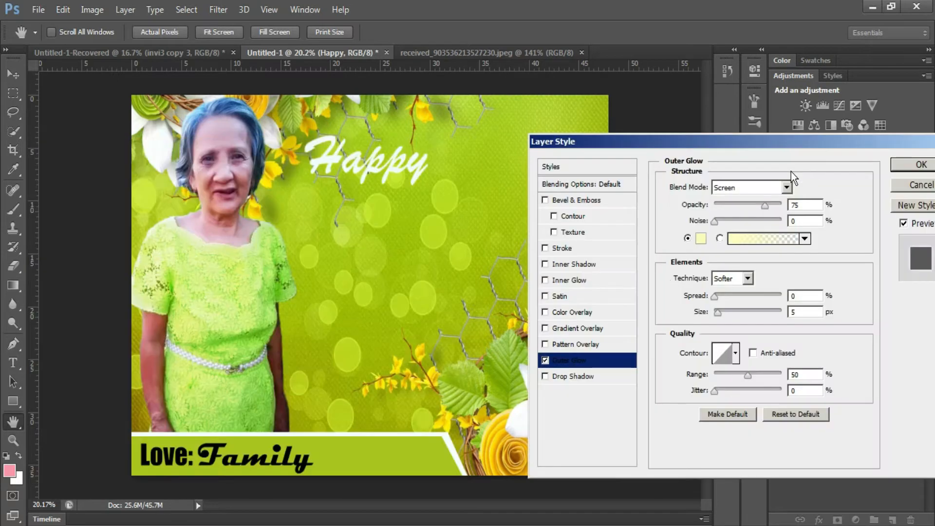
click(553, 377)
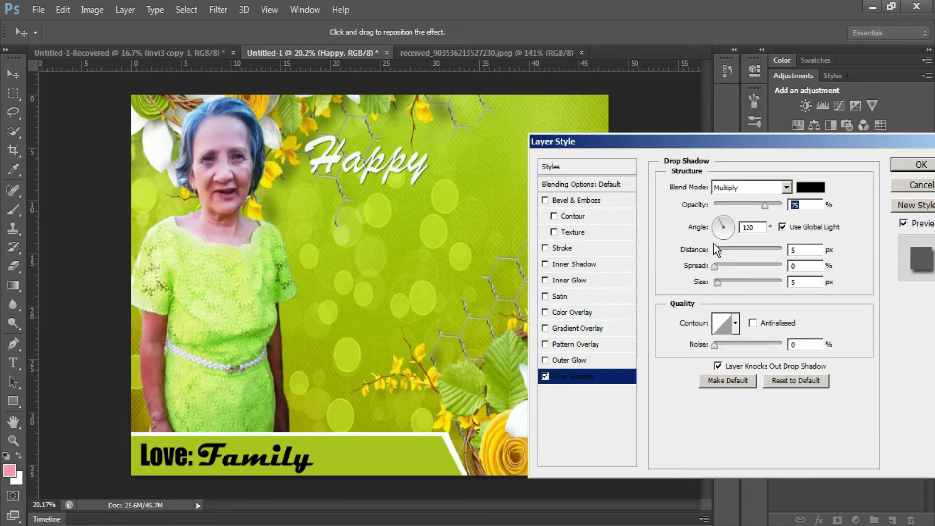
drag(722, 250, 726, 252)
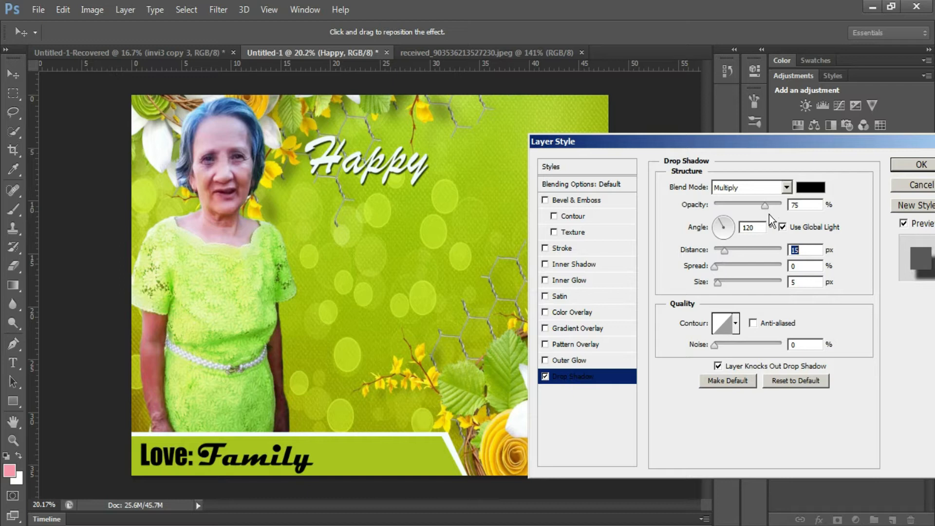
drag(768, 207, 828, 209)
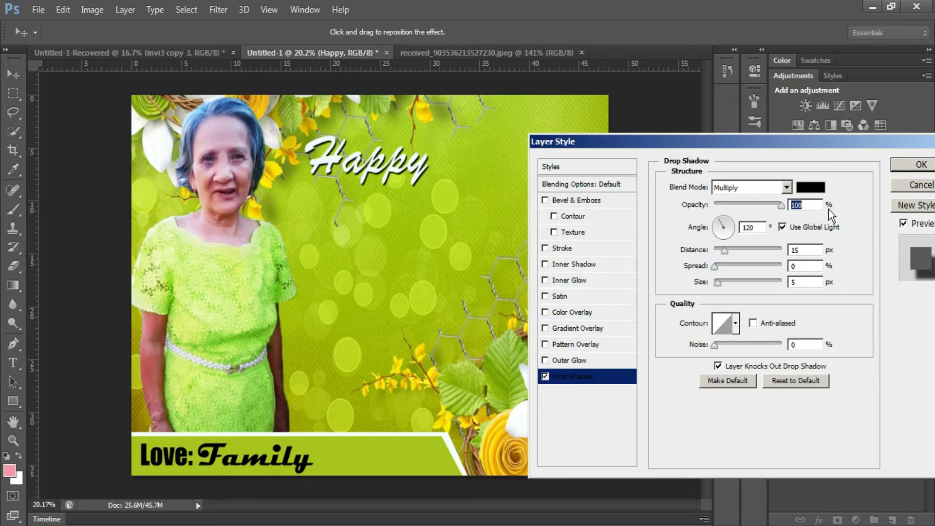
drag(724, 253, 729, 252)
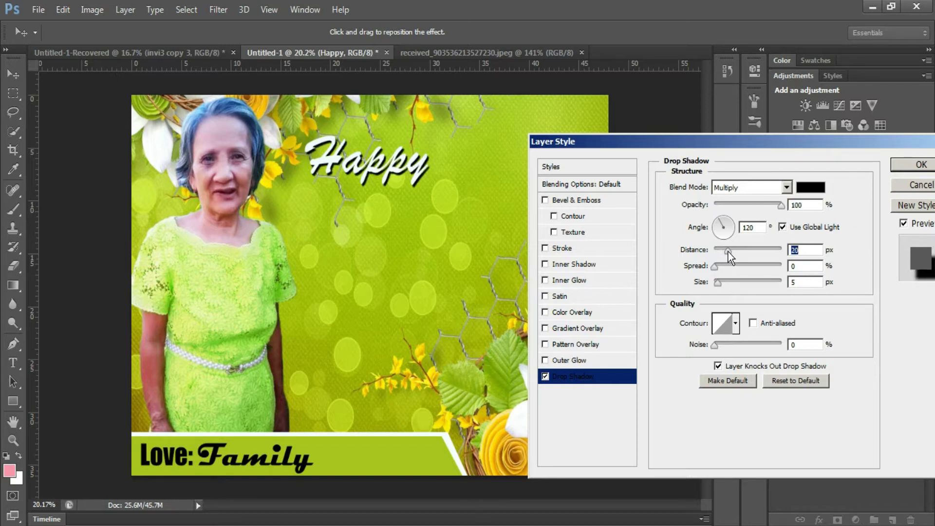
- Add a 7 px black stroke to Happy and duplicate it just below
click(556, 248)
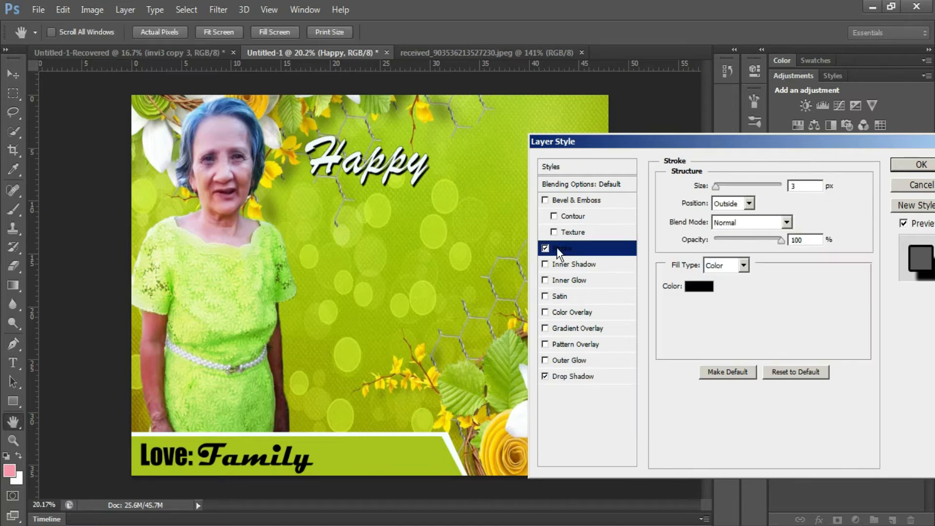
key(Up)
key(Up)
key(Up)
key(Up)
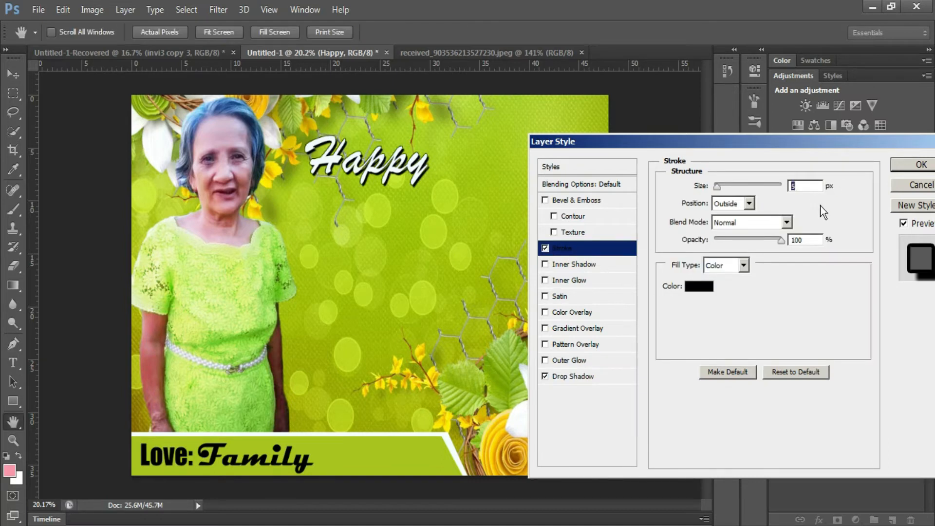
click(920, 165)
key(v)
drag(428, 180, 472, 229)
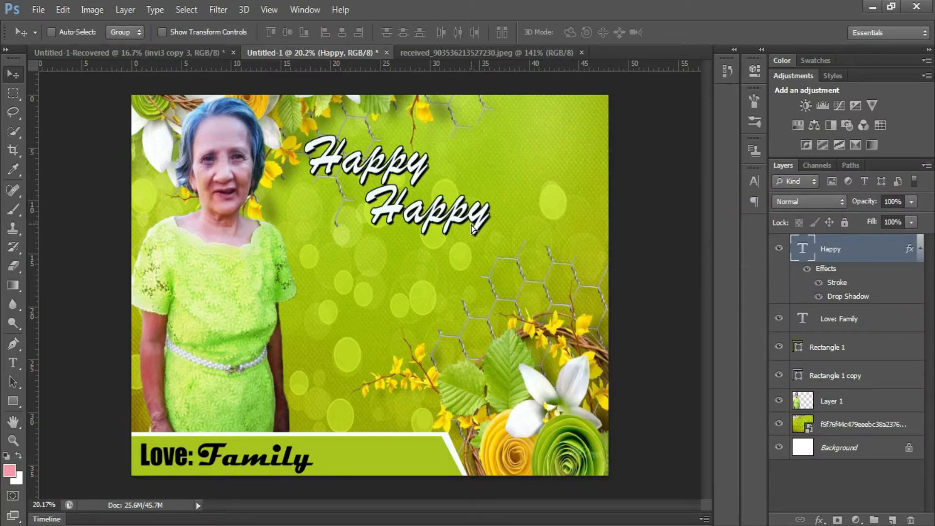
- Change the Happy copy to 'Birthday' and move it down
key(t)
double_click(450, 225)
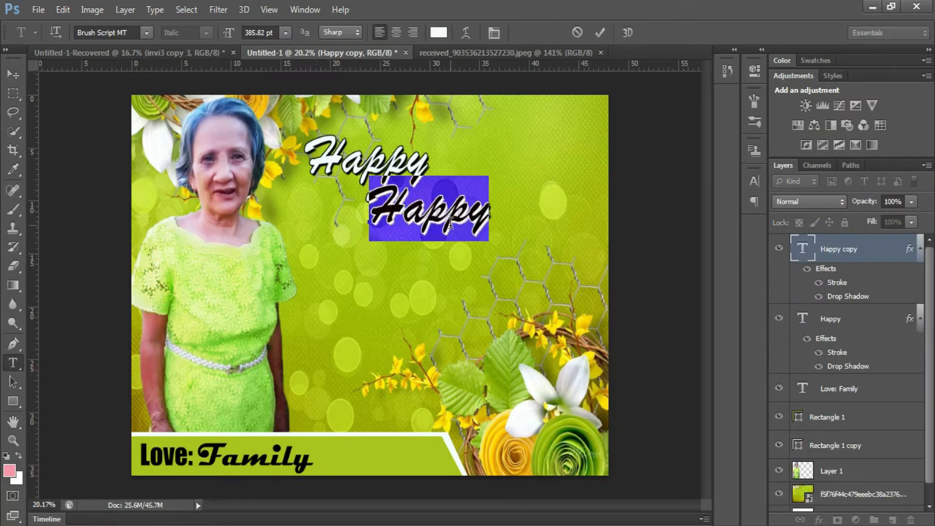
text(Birthday)
key(ctrl+Return)
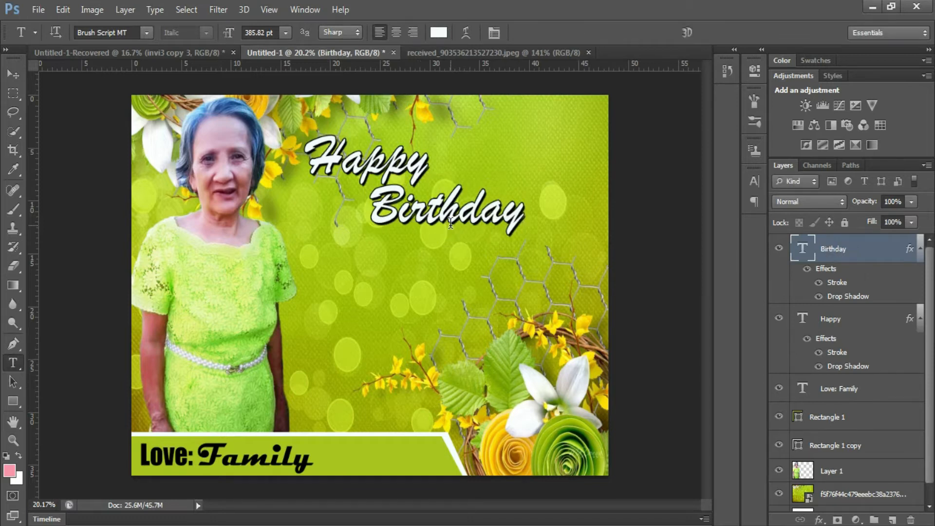
key(v)
drag(452, 225, 457, 292)
- Turn a Birthday copy into '64th' with a yellow 500 pt '64', placed beside Happy
key(t)
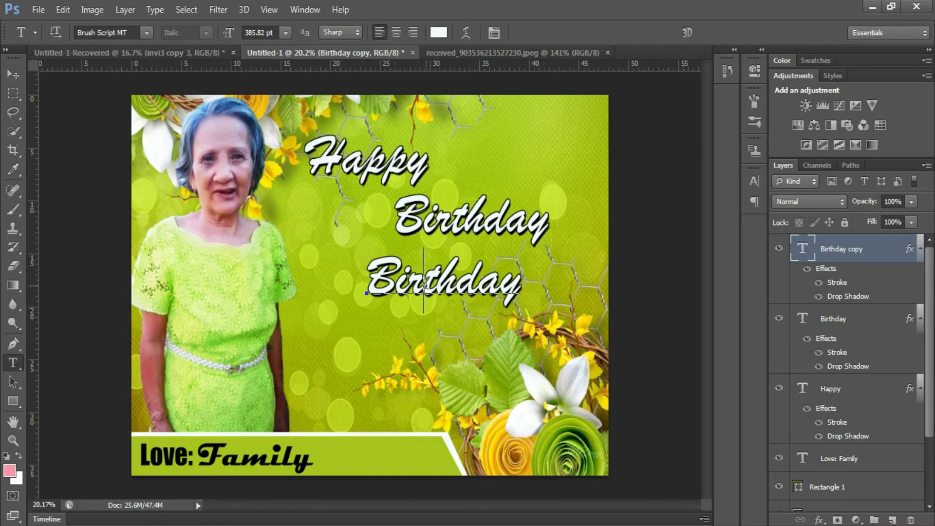
double_click(426, 283)
text(64th)
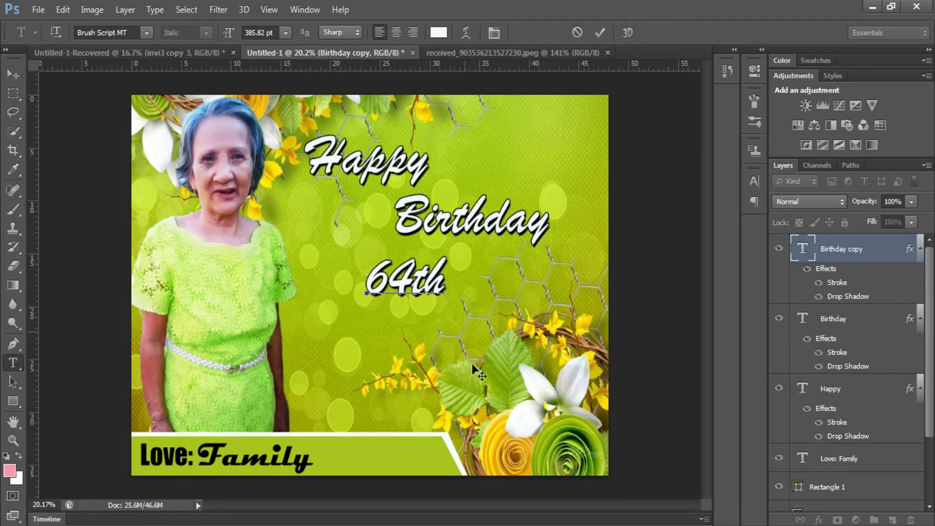
drag(407, 276, 344, 268)
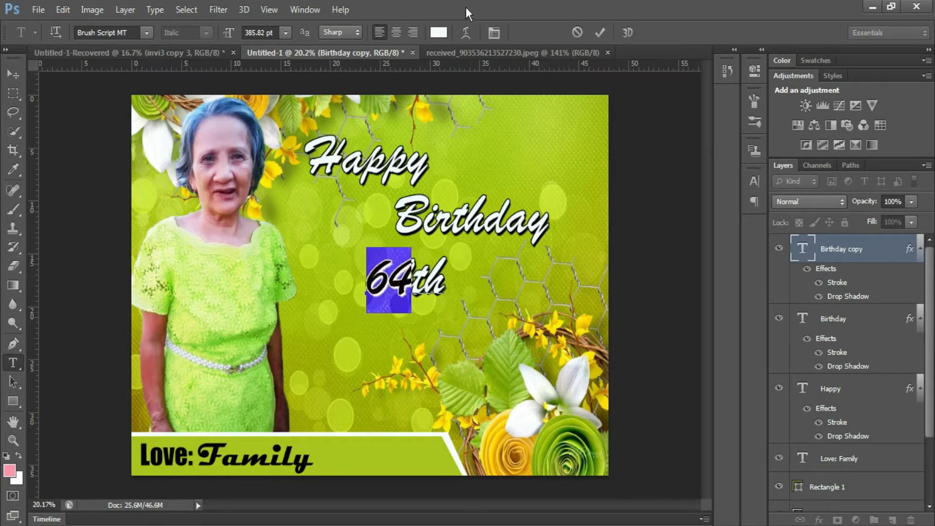
click(439, 32)
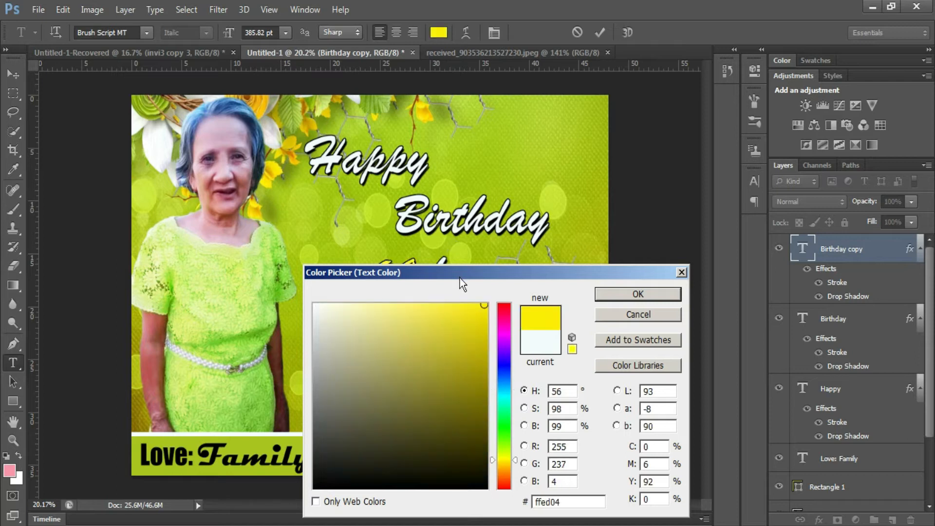
drag(460, 273, 662, 171)
click(820, 183)
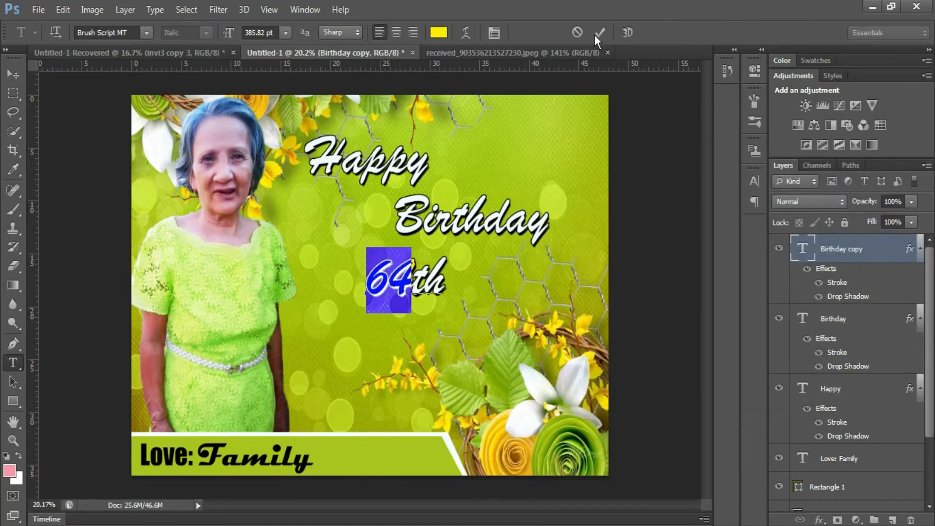
click(272, 32)
text(500)
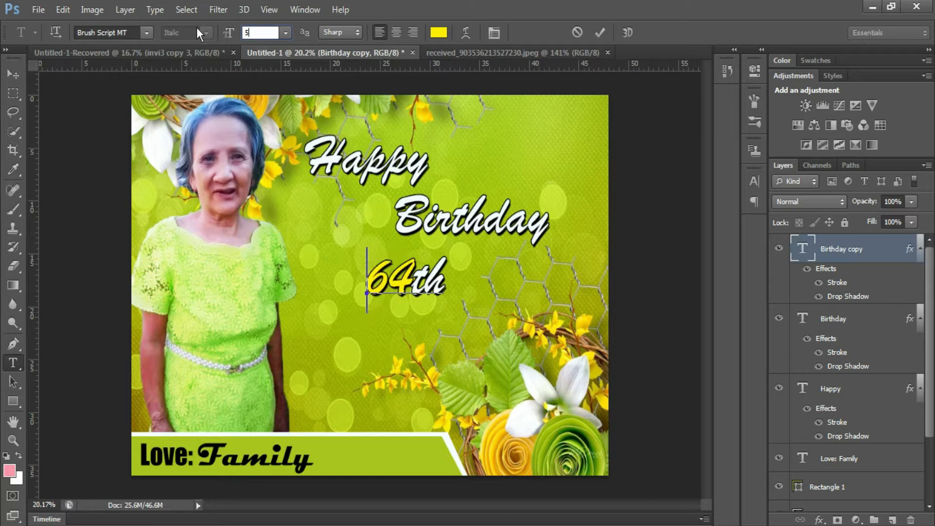
drag(396, 338, 459, 228)
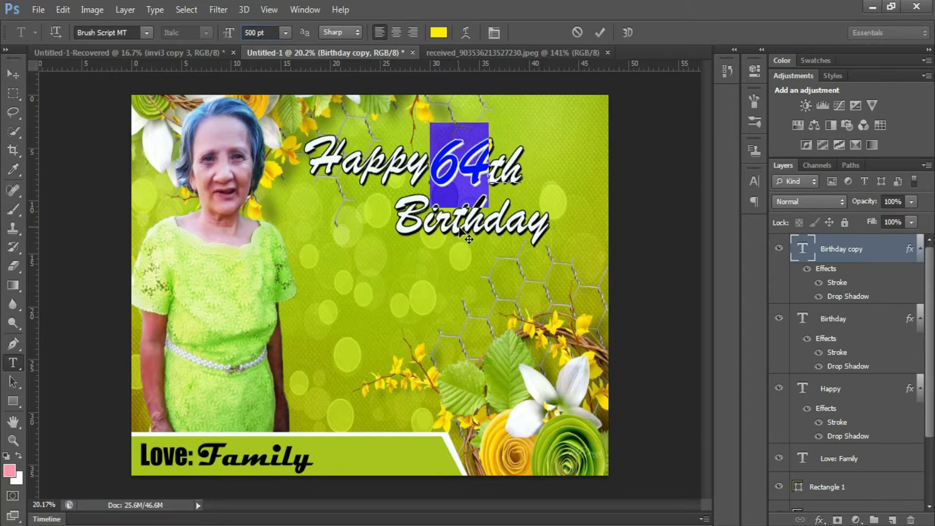
click(600, 32)
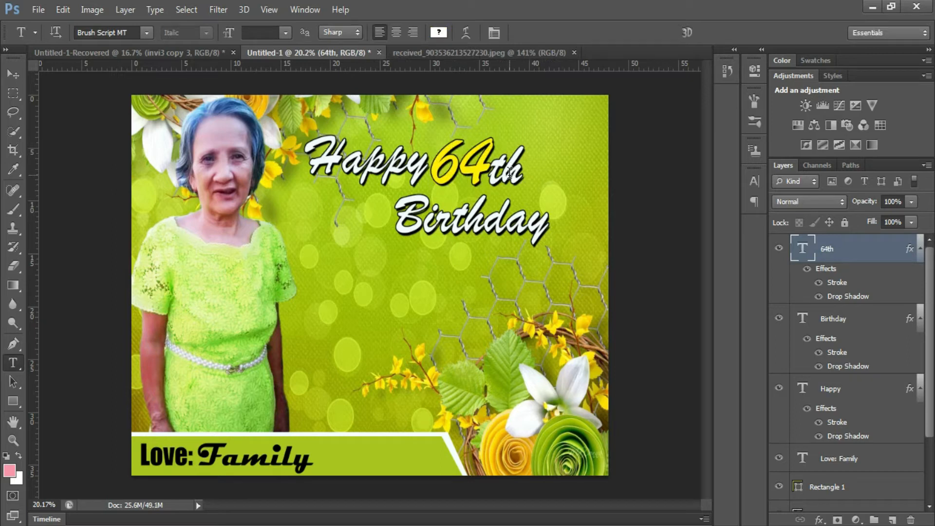
- Nudge the Birthday text up slightly
click(467, 230)
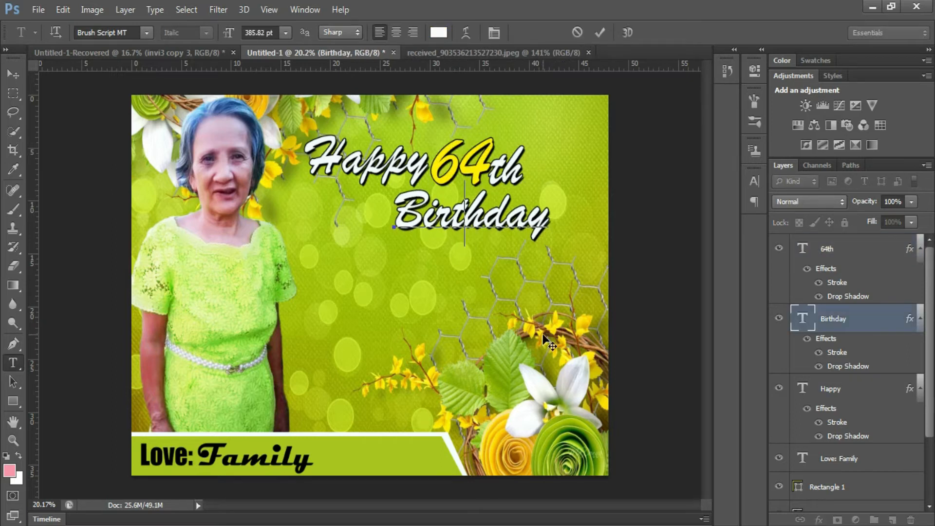
drag(543, 335, 543, 333)
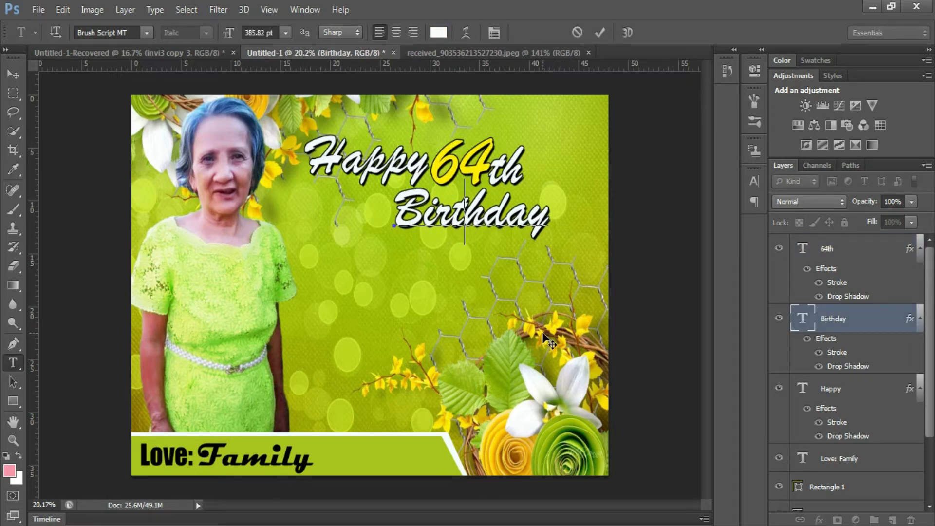
click(599, 33)
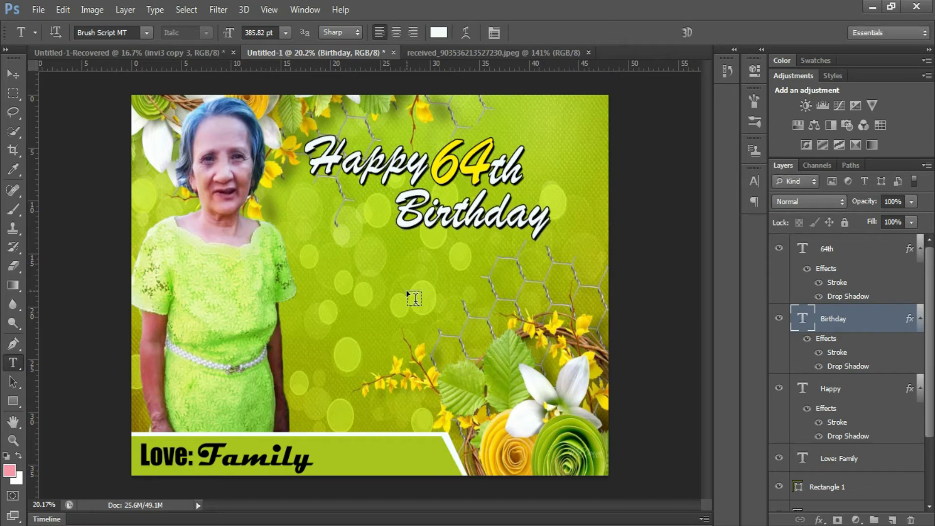
scroll(378, 374, up, 1)
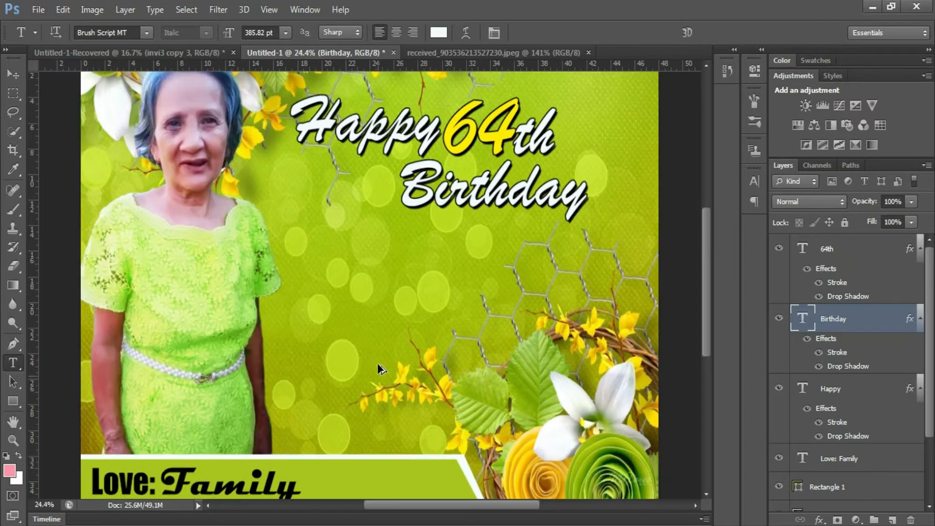
scroll(360, 286, down, 3)
- Select Layer 1, then the Rectangle 1 banner layer, from the canvas
key(v)
right_click(109, 343)
click(128, 355)
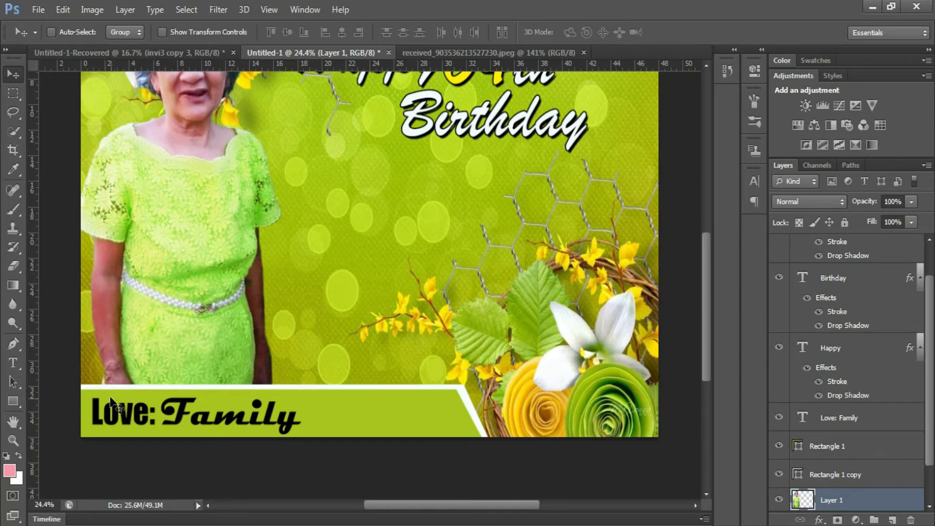
right_click(83, 399)
click(99, 401)
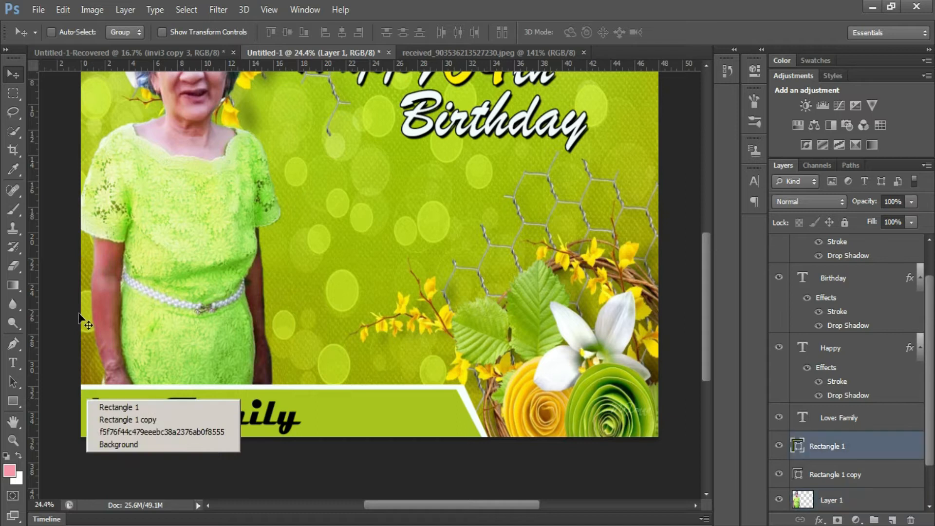
click(45, 7)
- Place the yellow rose image at the bottom-left corner of the tarp
click(82, 227)
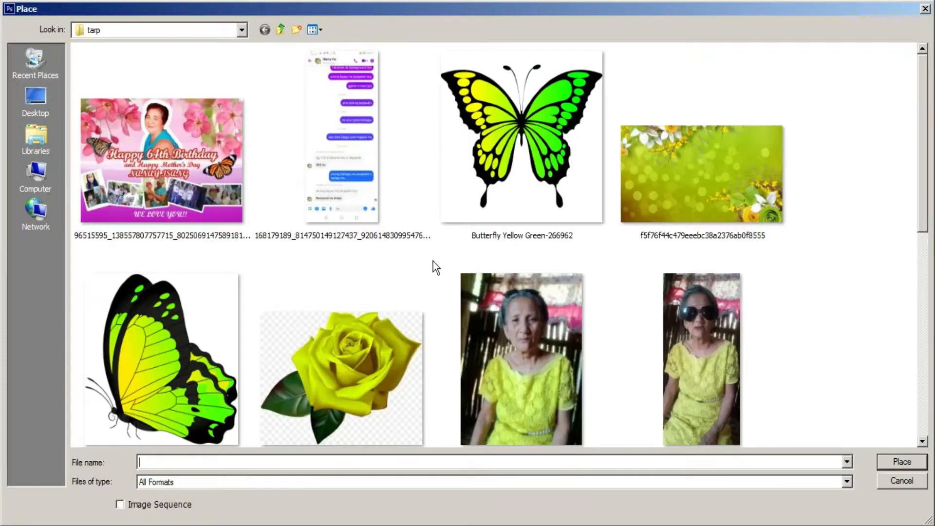
double_click(338, 385)
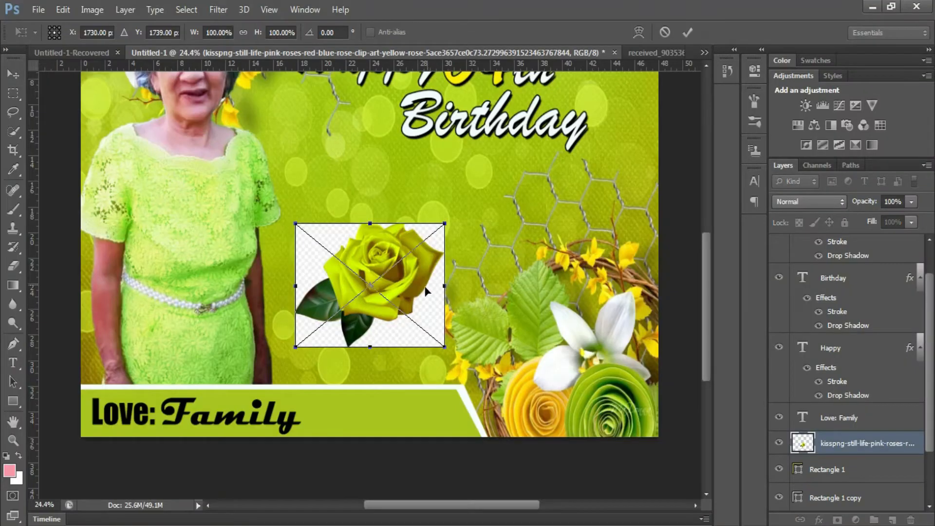
drag(207, 380, 203, 389)
key(Return)
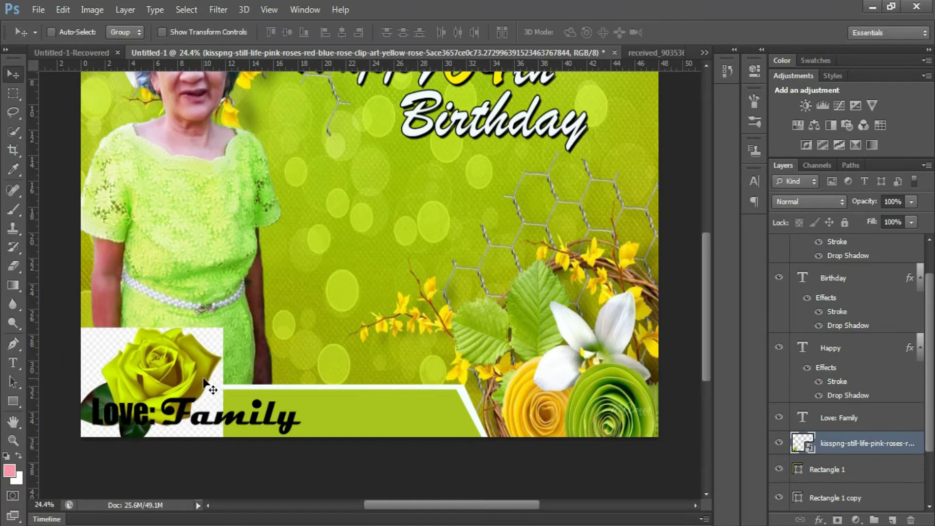
- Rasterize the rose and erase its checkered background with the Magic Eraser
key(e)
click(113, 352)
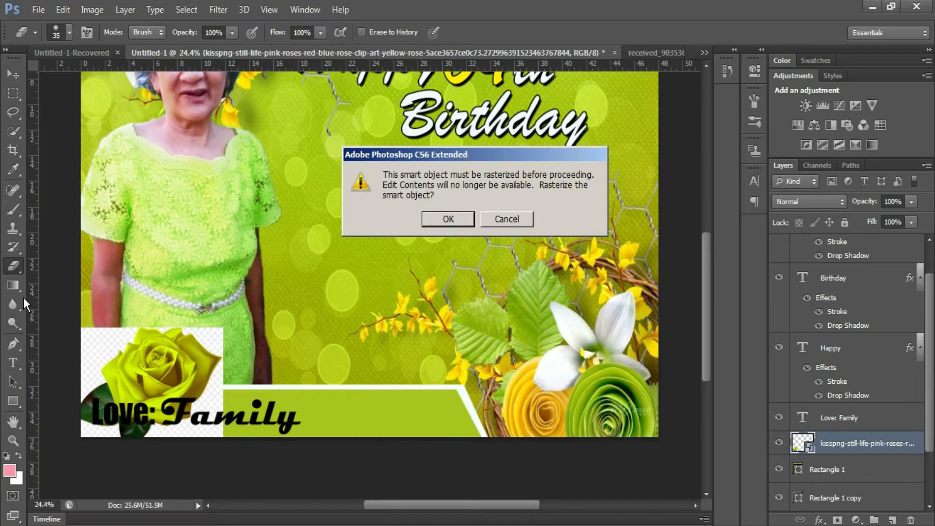
click(431, 219)
right_click(22, 270)
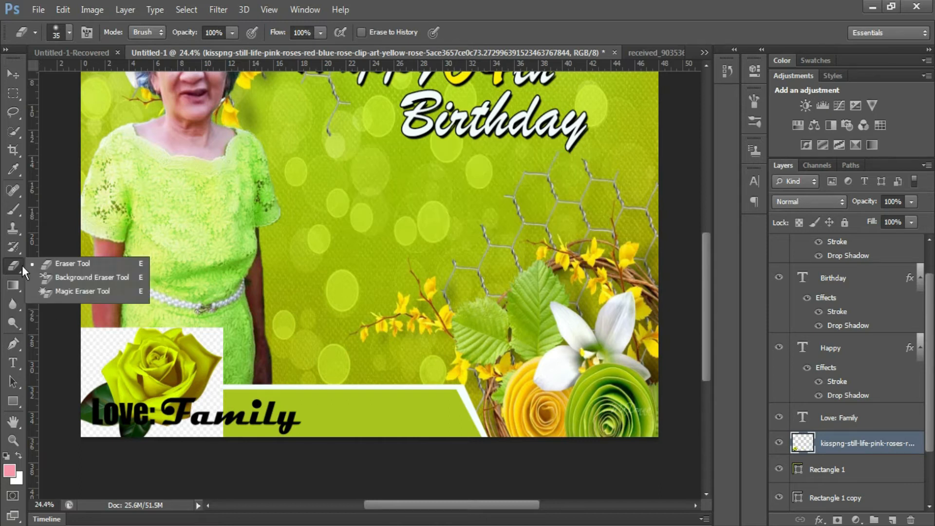
click(71, 291)
click(218, 327)
click(95, 349)
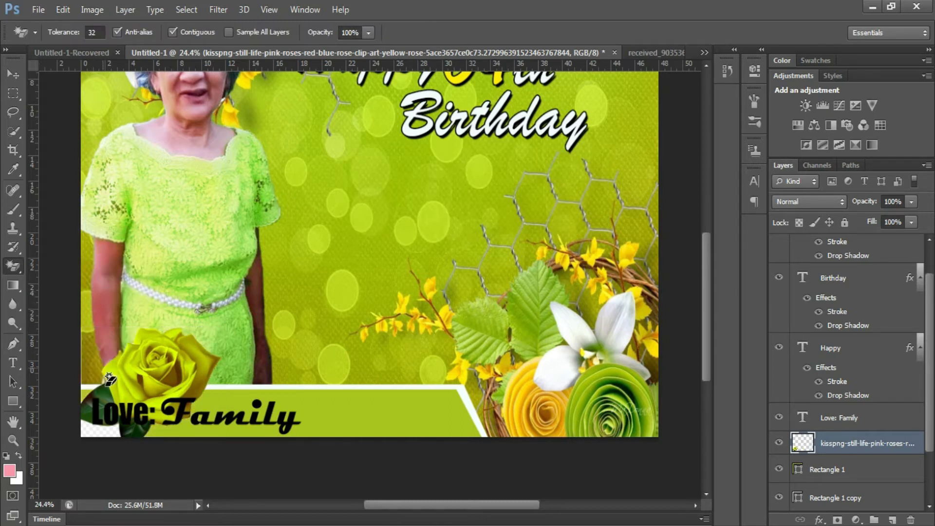
click(102, 433)
- Scale the rose to 77% and nudge it up beside Love: Family
key(ctrl+t)
drag(222, 327, 170, 369)
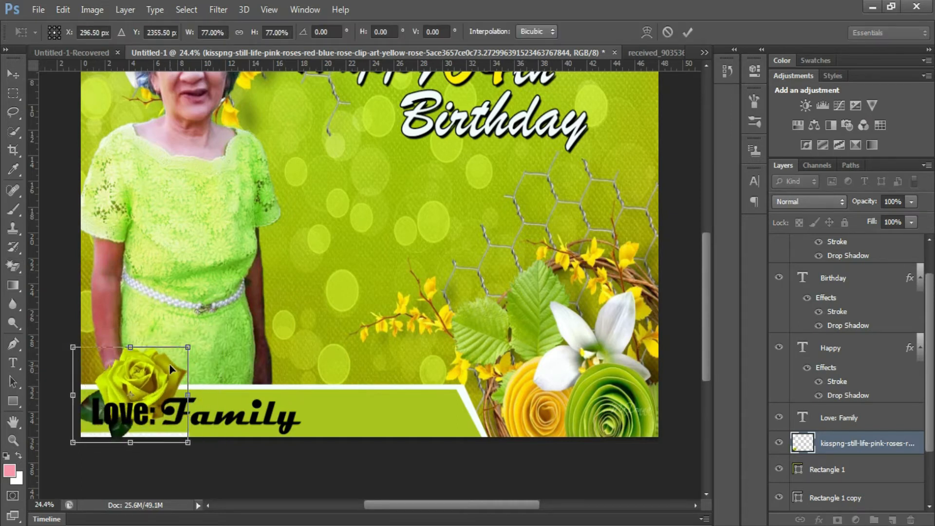
key(Return)
right_click(846, 444)
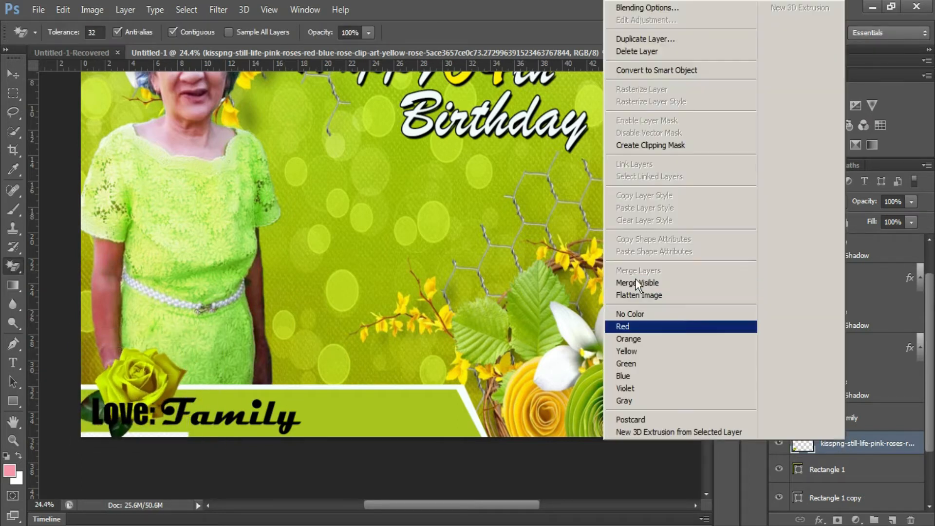
- Give the rose a white Outer Glow of 21 px
click(648, 8)
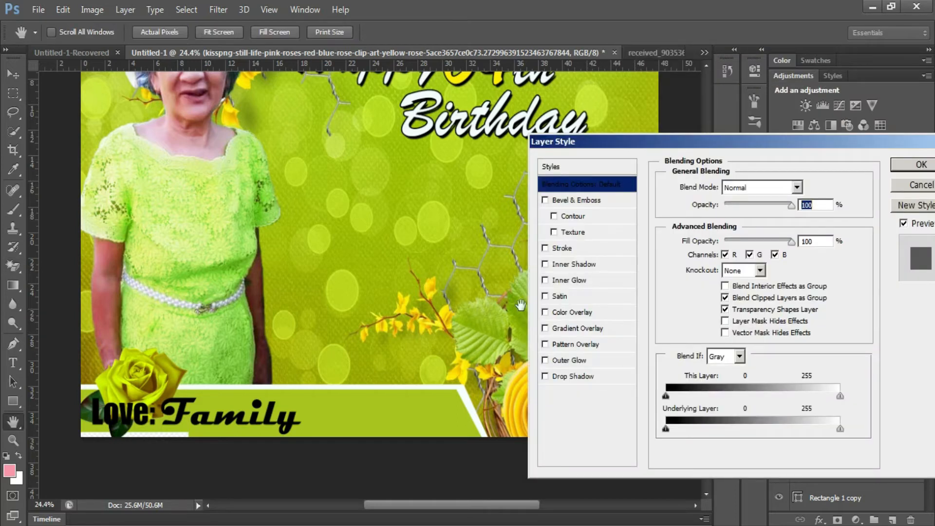
click(556, 359)
drag(718, 314, 723, 314)
click(701, 240)
drag(585, 214, 481, 158)
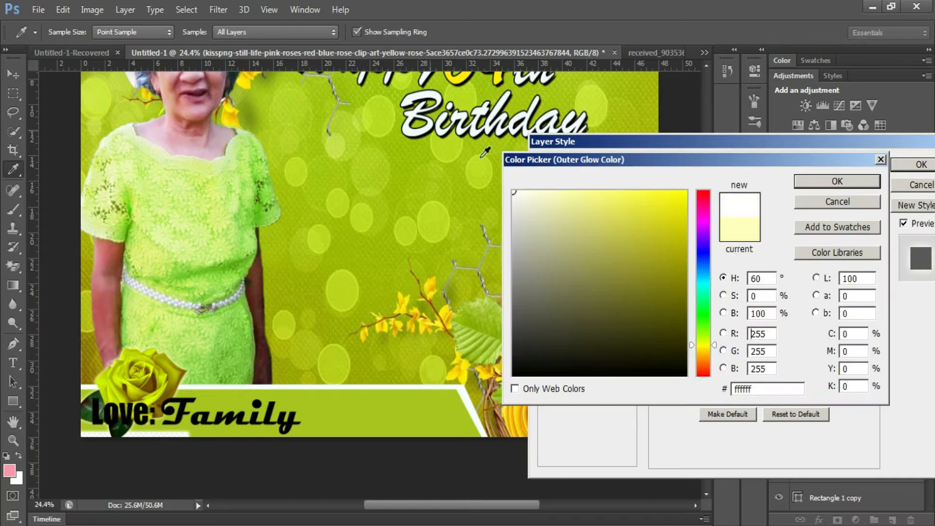
click(838, 183)
click(921, 165)
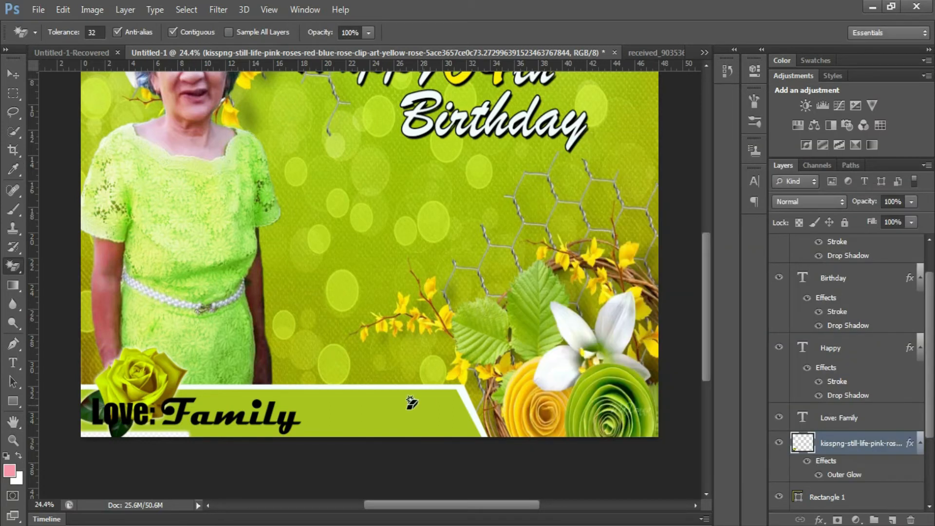
- Add a white stroke around the Love: Family text
scroll(834, 385, down, 3)
right_click(845, 327)
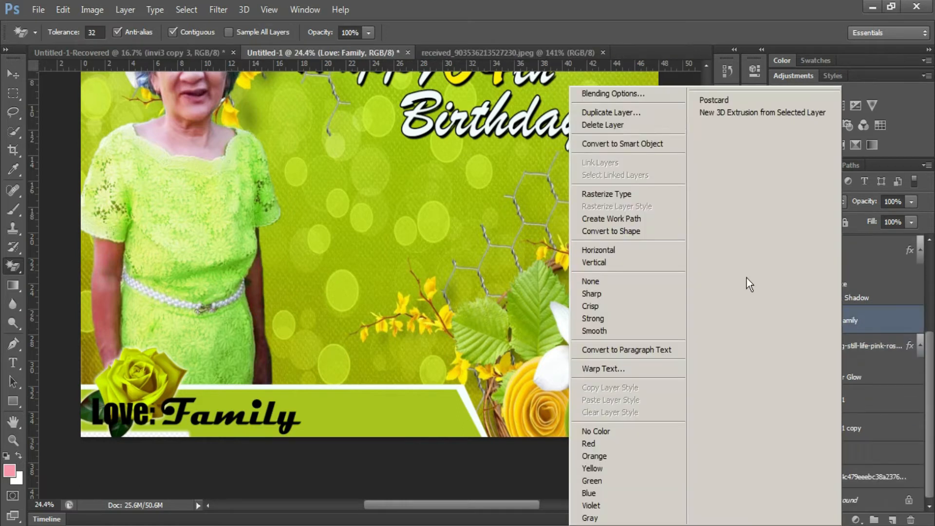
click(623, 93)
click(562, 248)
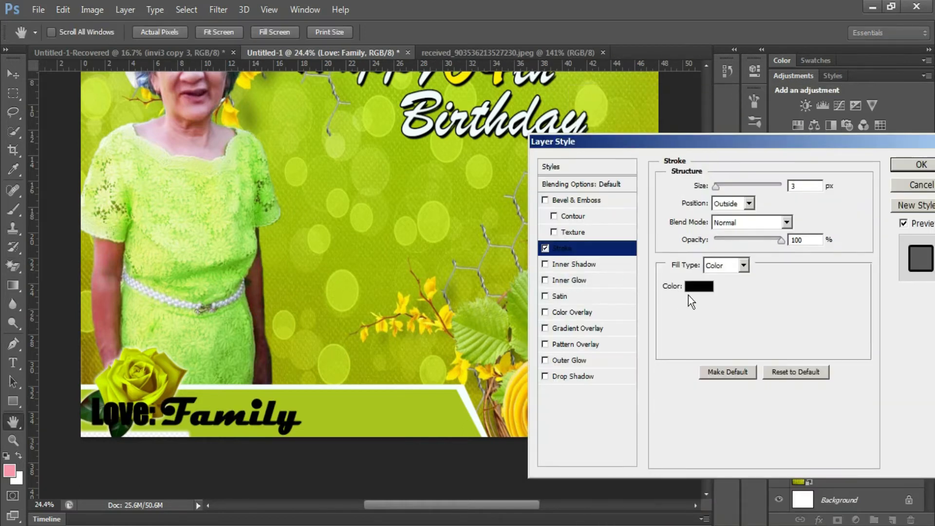
click(726, 286)
drag(614, 272, 602, 177)
click(848, 181)
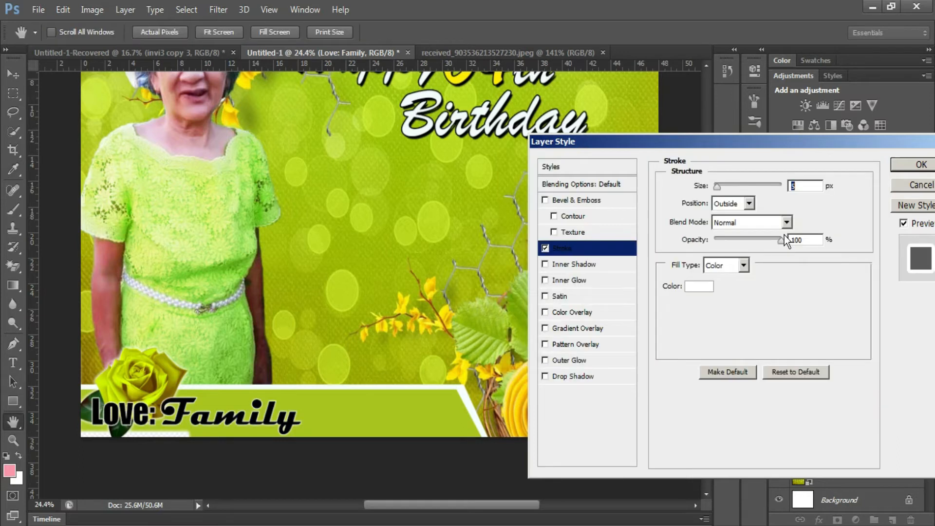
click(918, 166)
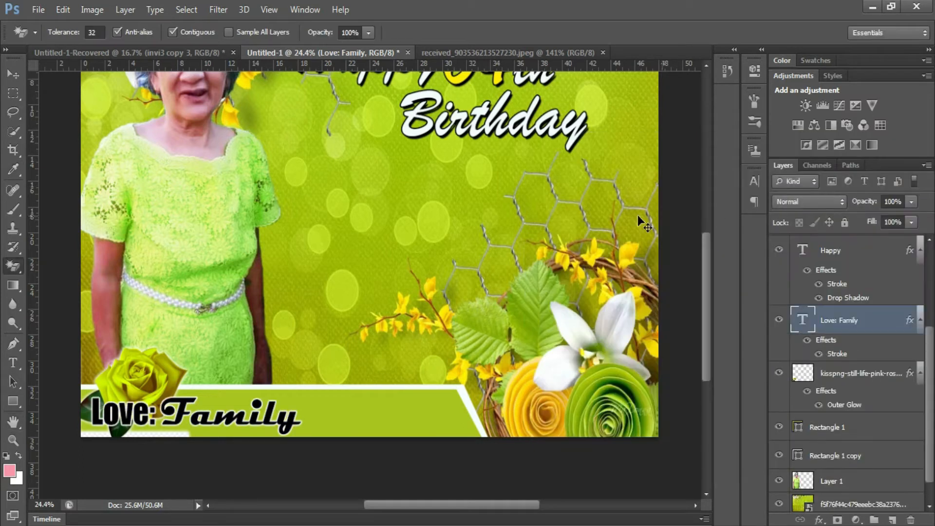
key(ctrl+shift+s)
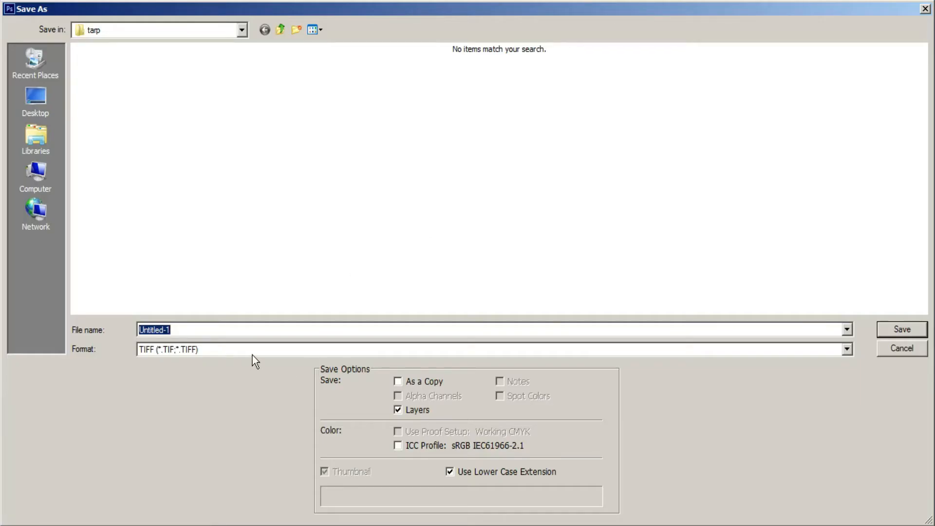
- Name the file '64th birthday' and save it as a layered TIFF in the tarp folder
text(64th birthday)
key(Return)
key(Return)
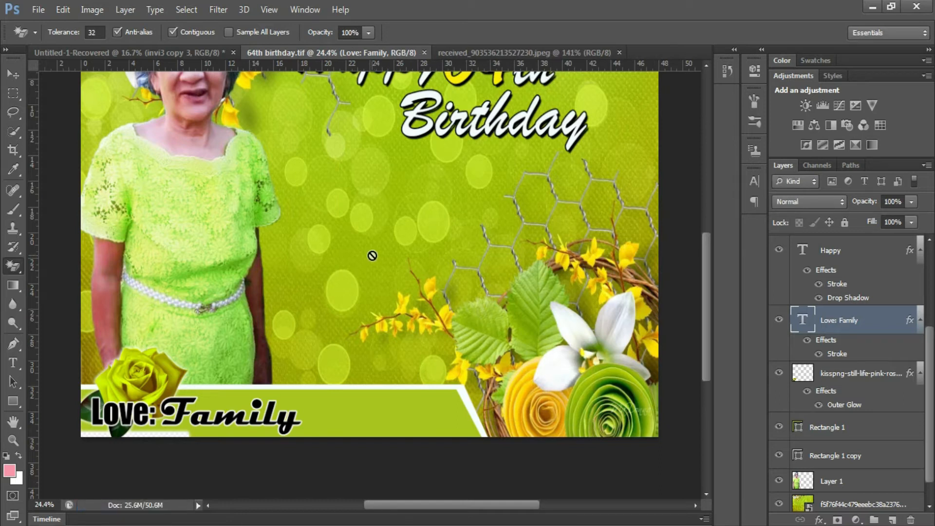
- Duplicate the Birthday text layer and drag the copy down and to the left
key(t)
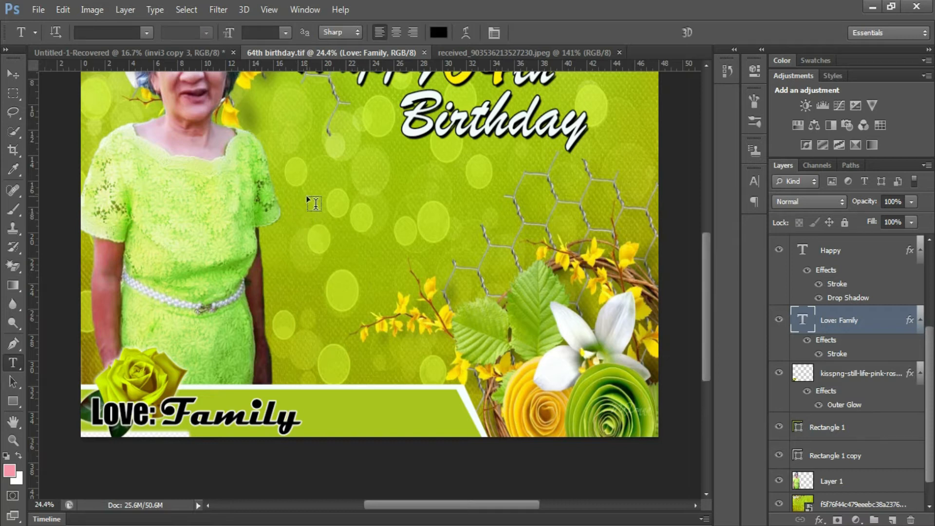
click(307, 197)
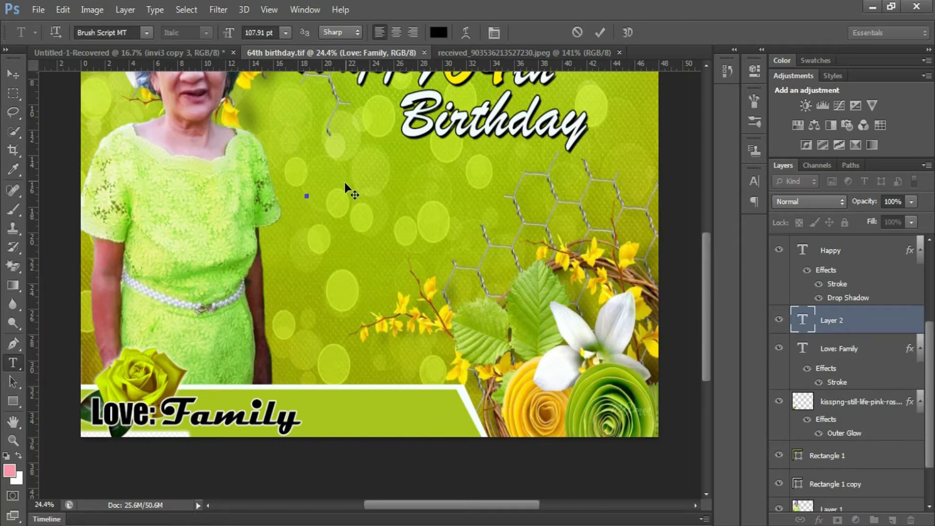
click(579, 33)
scroll(462, 154, up, 1)
key(v)
right_click(471, 157)
click(485, 161)
alt+drag(443, 176, 322, 249)
- Retype the copied text as 'Nanay', shift it slightly left and commit
key(t)
click(358, 235)
double_click(358, 235)
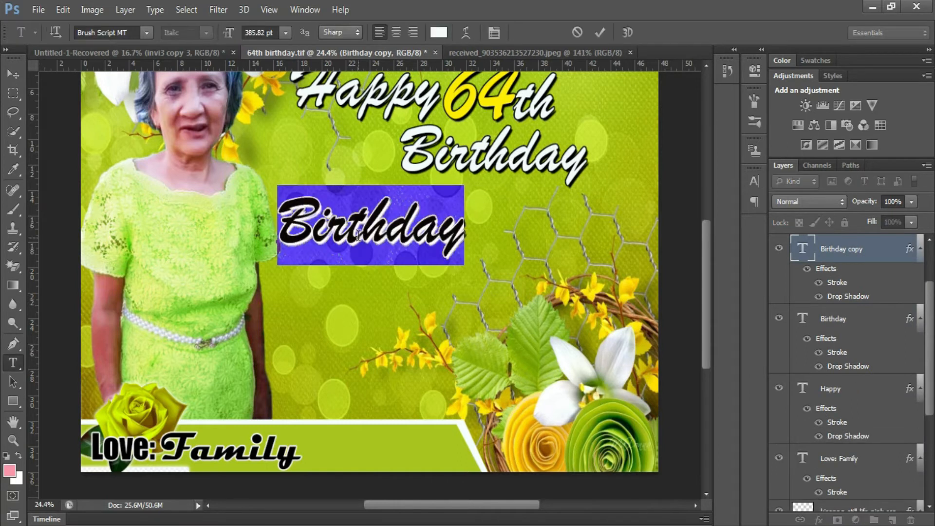
text(nan)
key(Left)
key(Left)
key(Left)
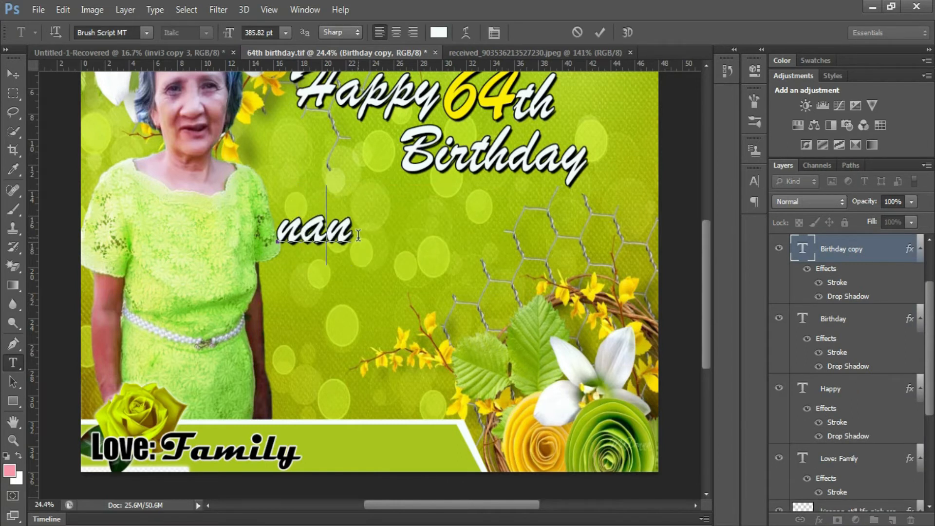
key(Delete)
text(N)
key(Right)
key(Right)
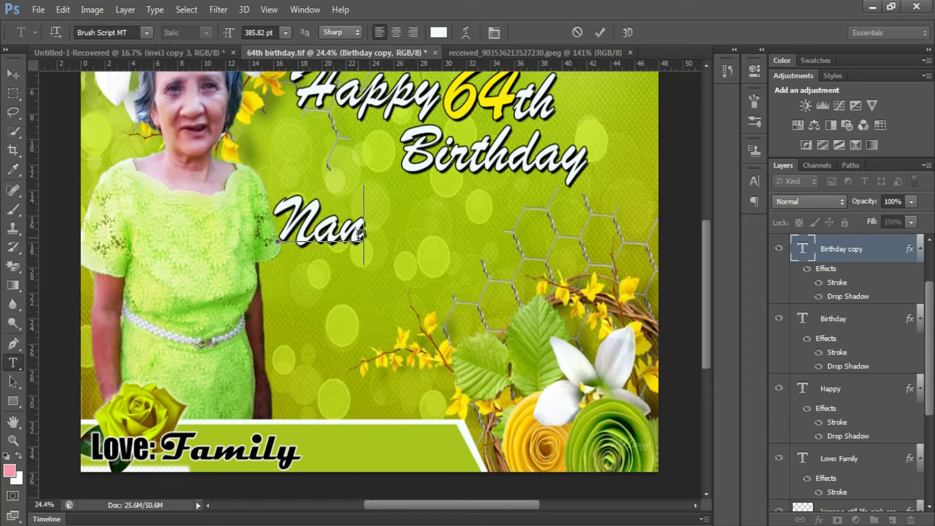
text(ay)
drag(436, 313, 421, 302)
key(ctrl+Return)
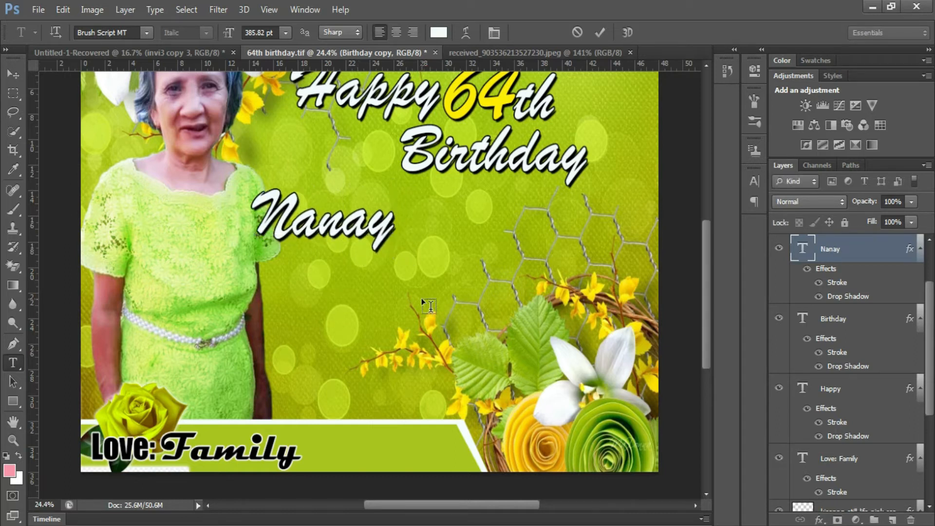
- Duplicate Nanay directly underneath and begin editing the copy's text
key(v)
alt+drag(348, 230, 353, 274)
double_click(341, 272)
click(146, 32)
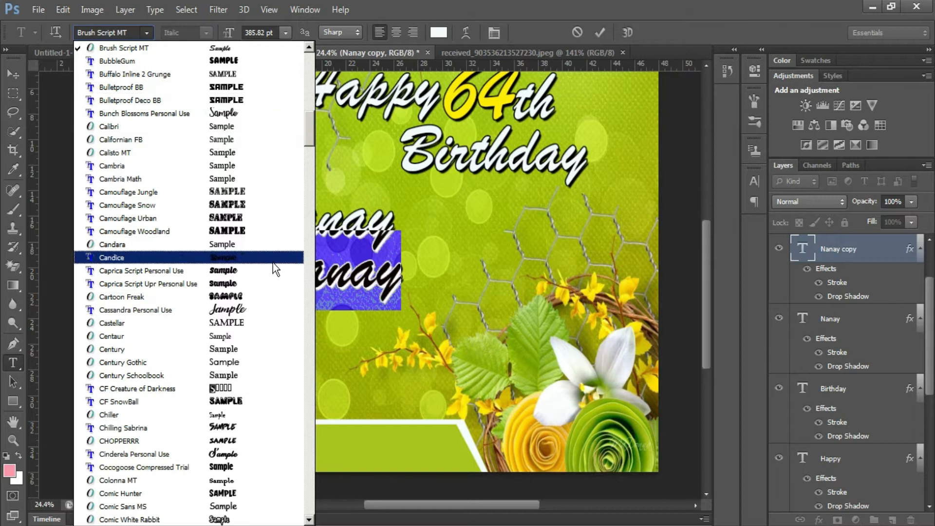
- Set the copy's font to Caprica Script Personal Use and retype it as the honoree's first name
click(254, 270)
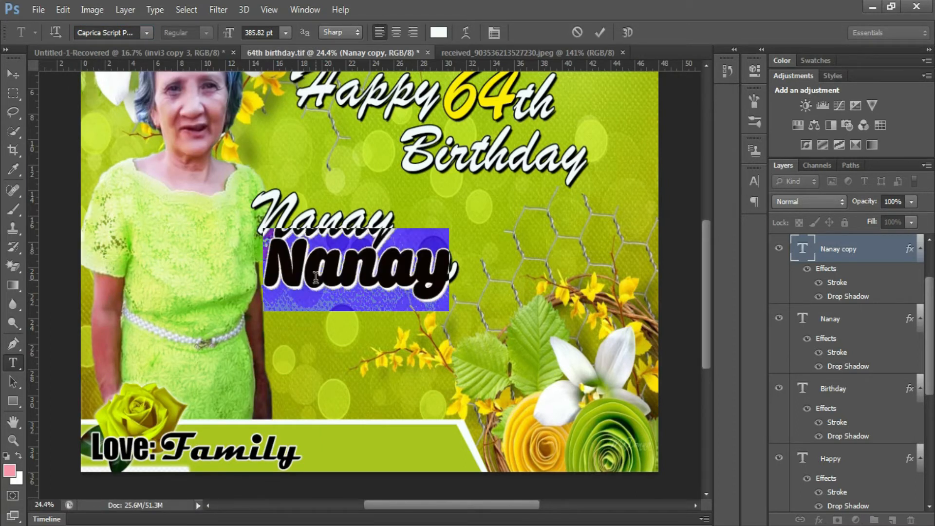
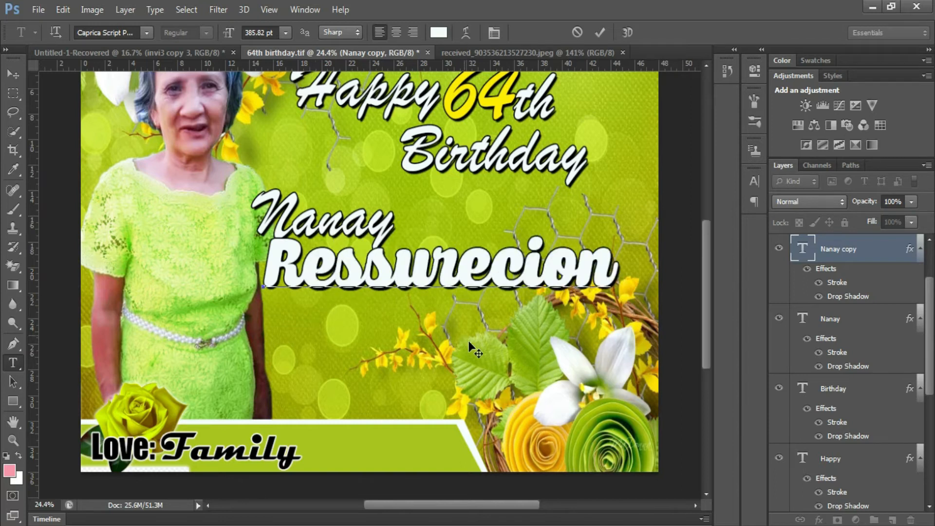
mouse_move(469, 343)
mouse_down()
mouse_move(477, 354)
mouse_move(467, 355)
mouse_up()
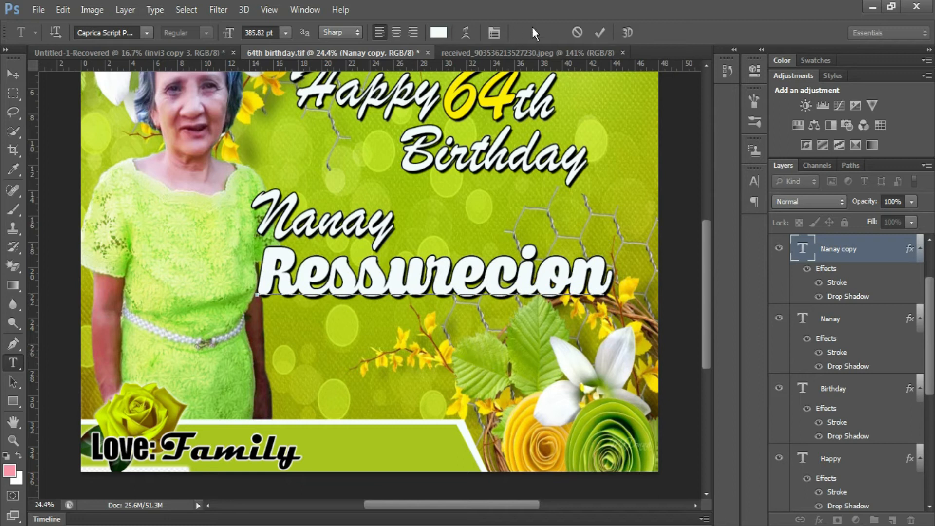
click(601, 33)
- Scale the first-name text up to about 111%
key(ctrl+t)
drag(612, 319, 651, 327)
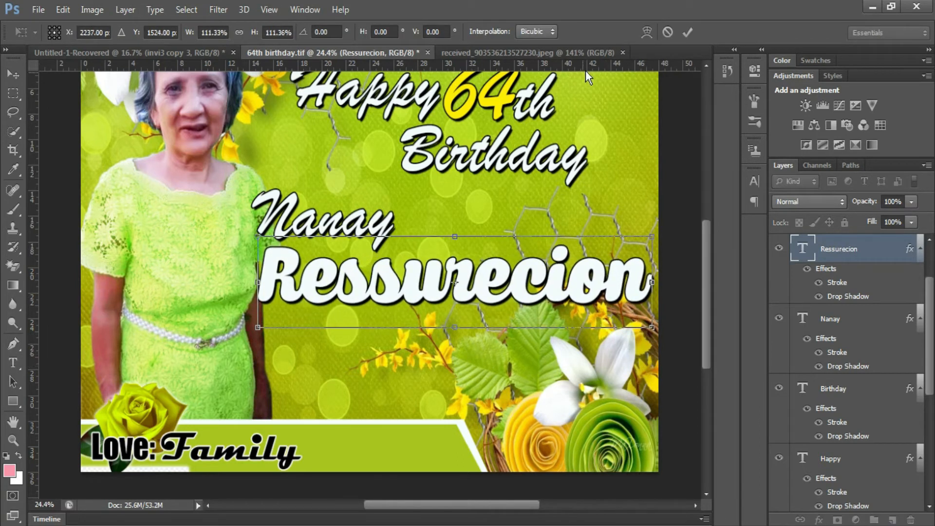
click(684, 36)
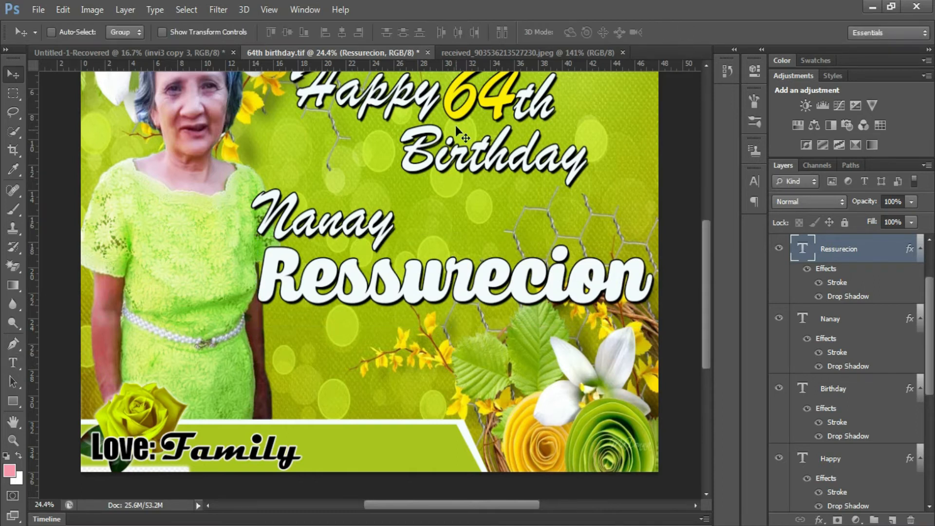
- Duplicate Nanay to the lower right and retype the copy as the honoree's surname
right_click(356, 225)
click(367, 232)
drag(357, 219, 586, 351)
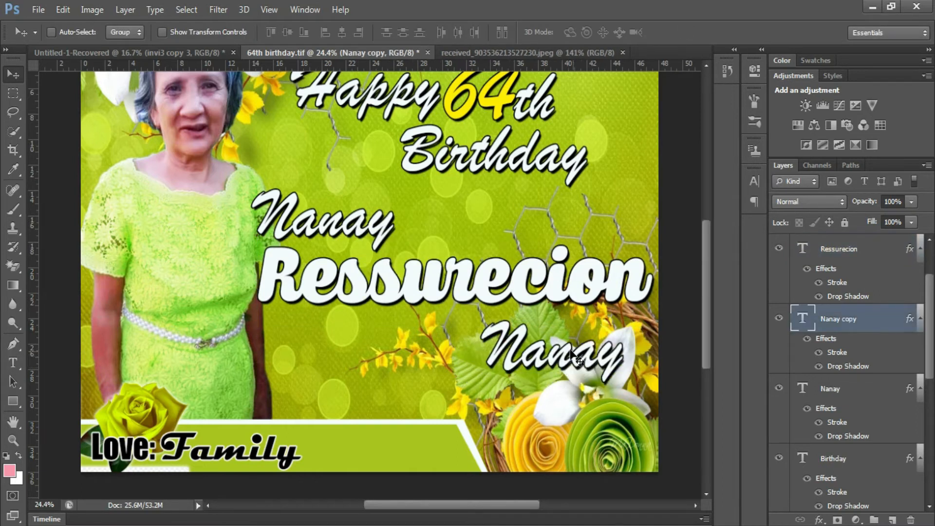
key(t)
click(563, 360)
key(ctrl+a)
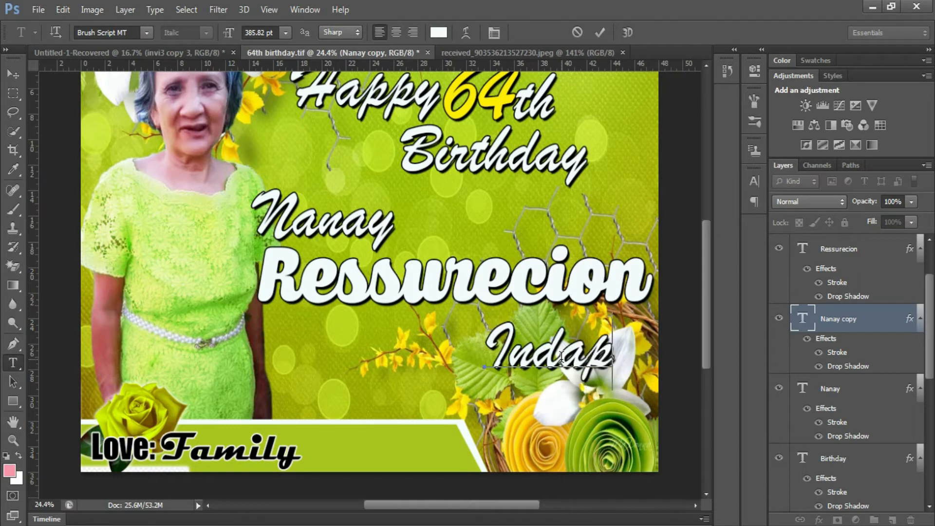
drag(668, 419, 682, 411)
click(600, 32)
- Recolour the first name green (#69a203) by sampling greens from the artwork
click(363, 216)
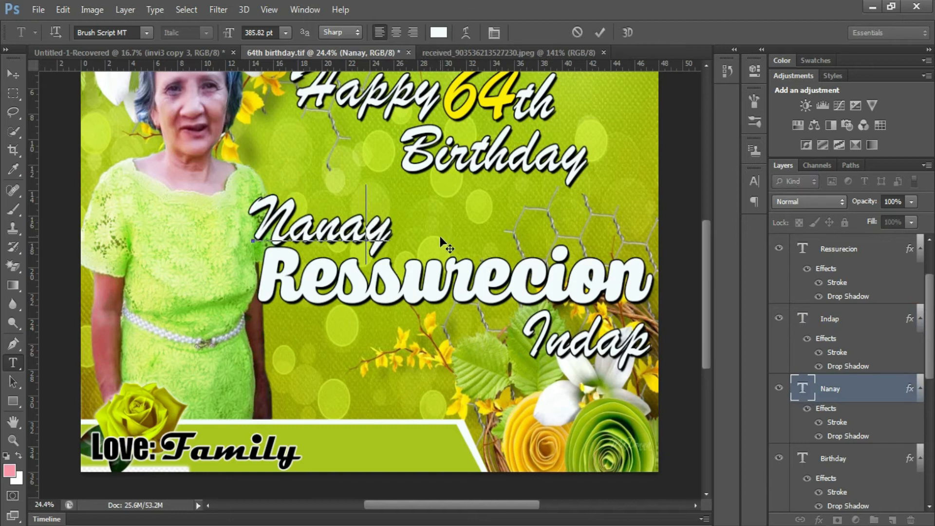
click(440, 236)
scroll(422, 257, up, 2)
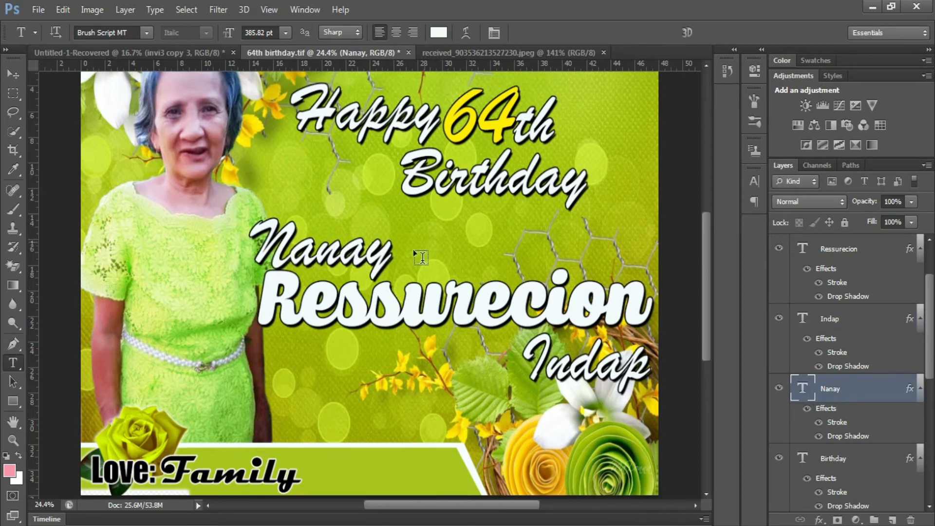
double_click(409, 294)
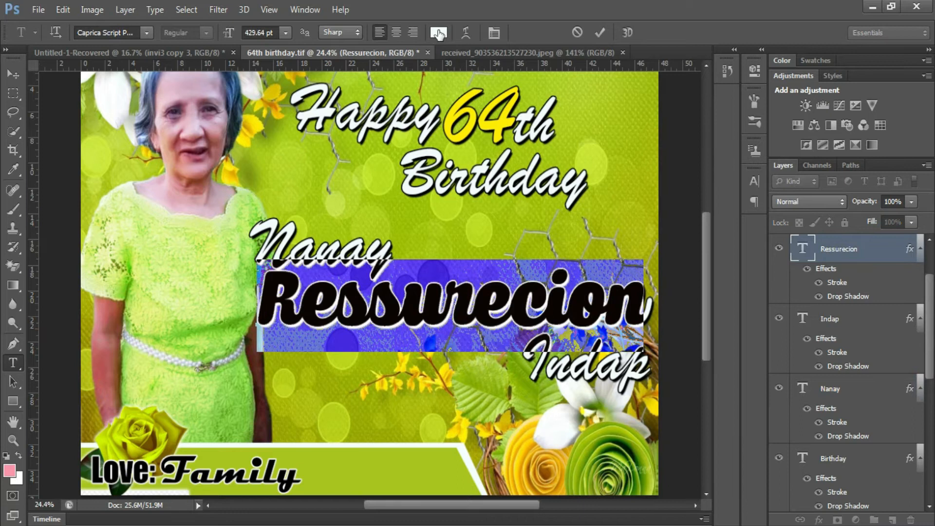
click(439, 32)
click(635, 444)
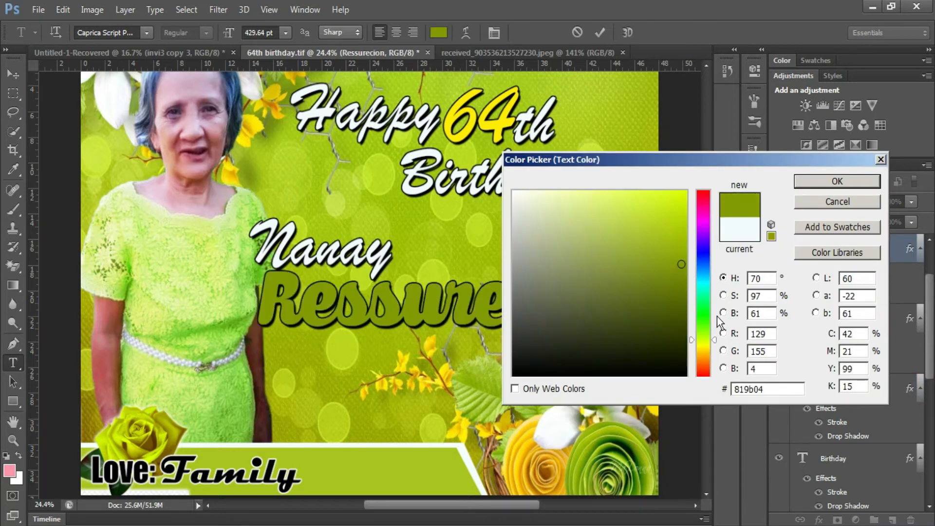
click(624, 450)
click(683, 258)
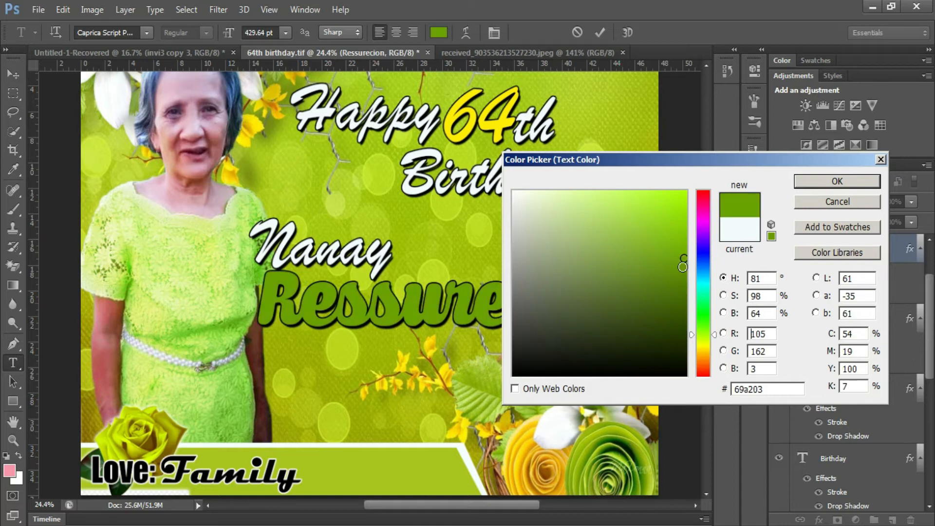
click(837, 182)
double_click(838, 285)
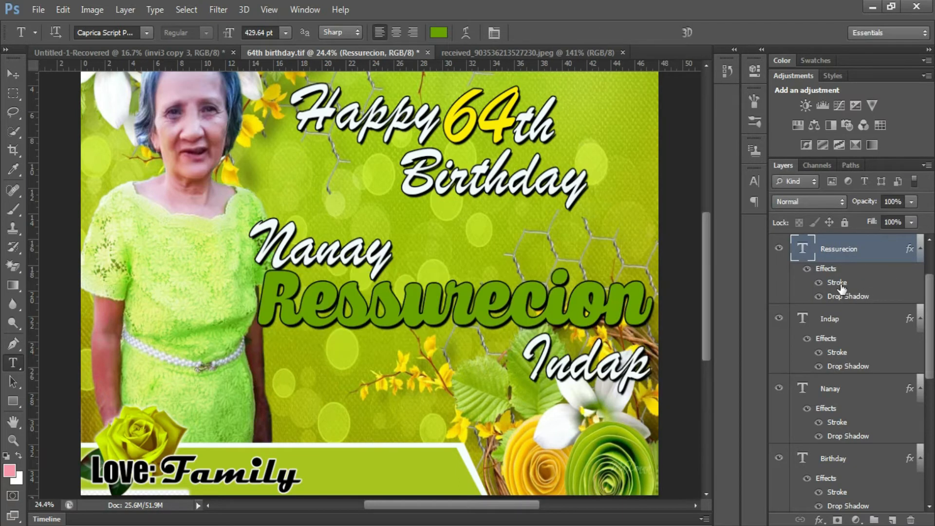
- Change the first name's stroke colour to black
click(702, 288)
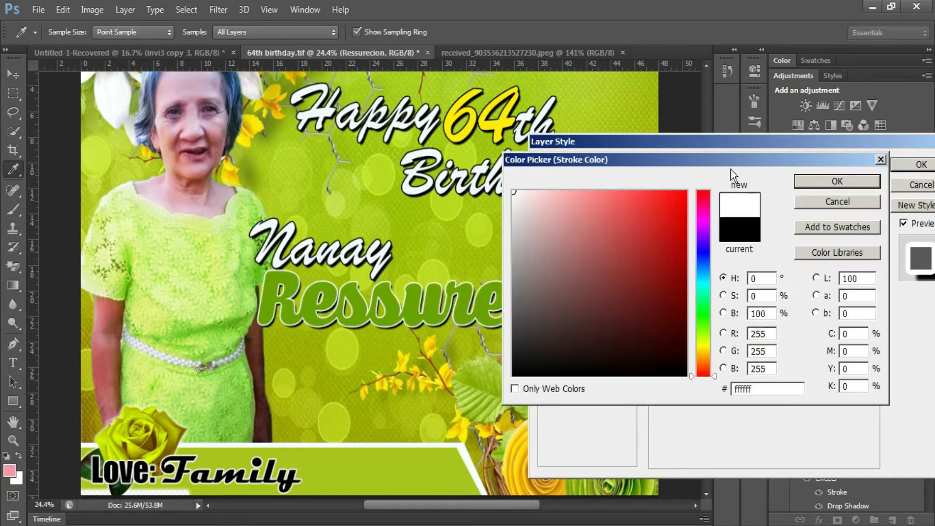
drag(679, 312, 689, 378)
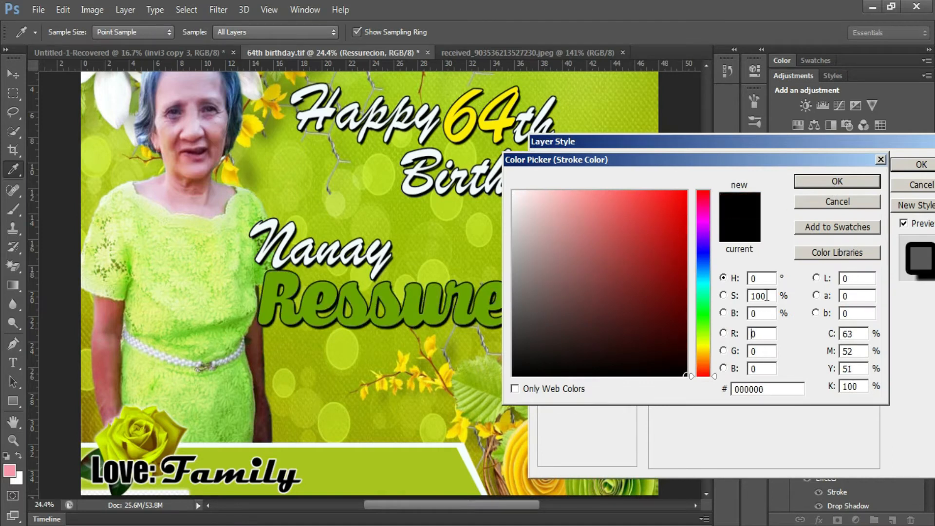
click(823, 184)
- Add a white Normal outer glow at 100% opacity, full spread and 16 px size
click(582, 362)
drag(715, 297, 781, 295)
click(702, 240)
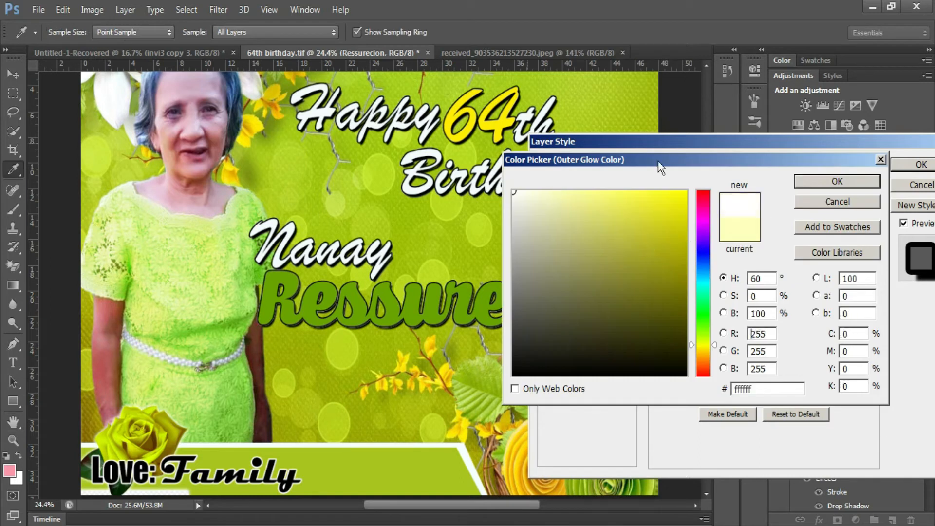
click(803, 179)
click(760, 188)
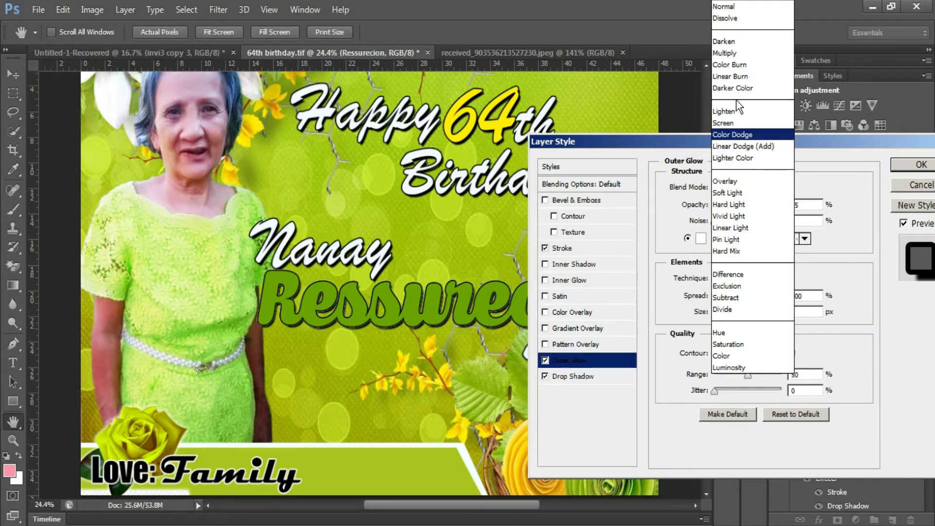
click(745, 5)
drag(765, 205, 793, 206)
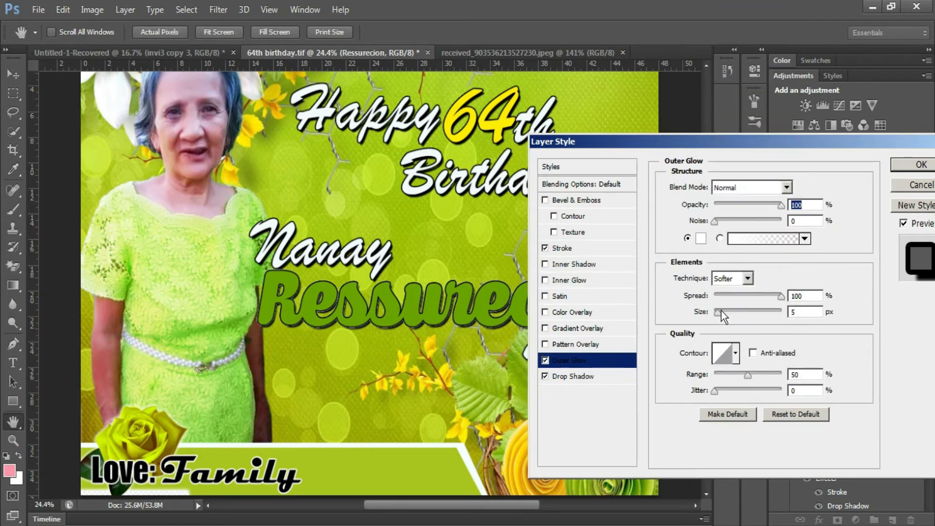
drag(719, 311, 724, 313)
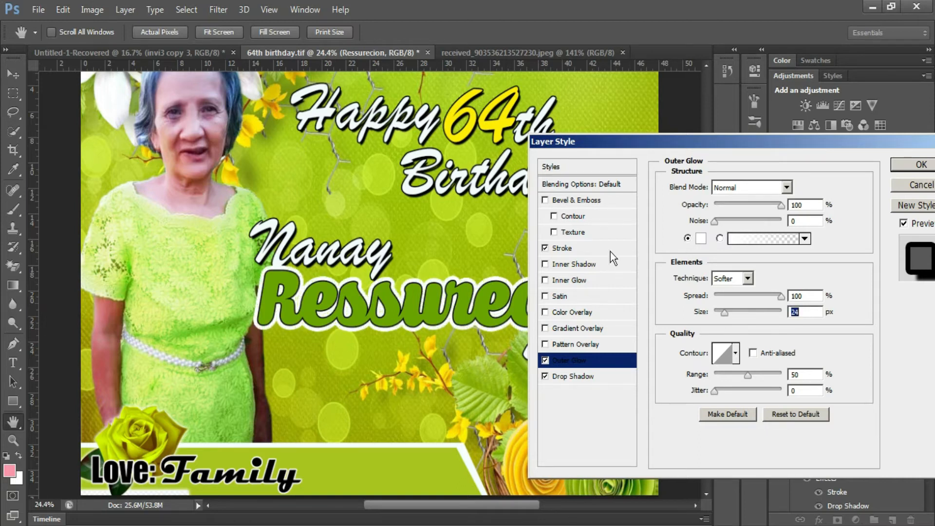
- Add a Bevel & Emboss with a slightly larger size and apply the styles
click(583, 204)
drag(724, 257, 730, 256)
click(912, 169)
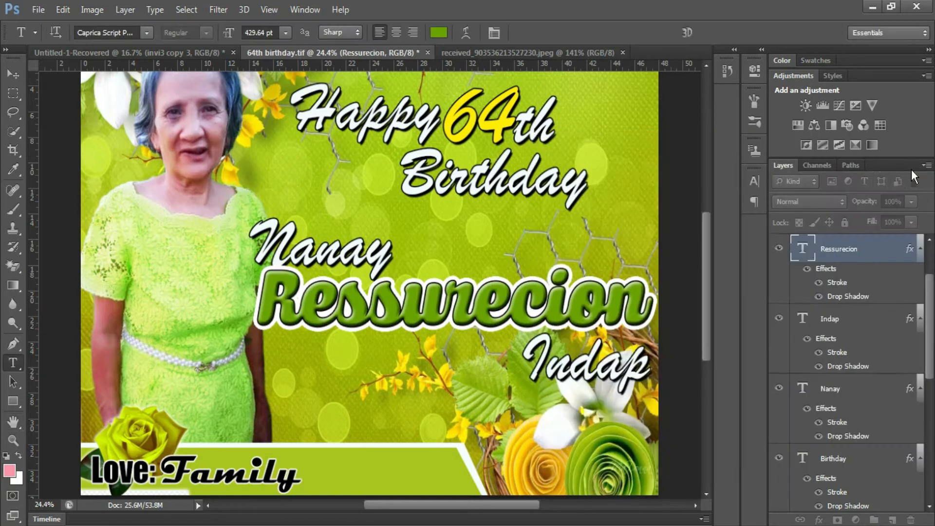
- Move the Nanay layer to the top of the Layers panel
click(581, 366)
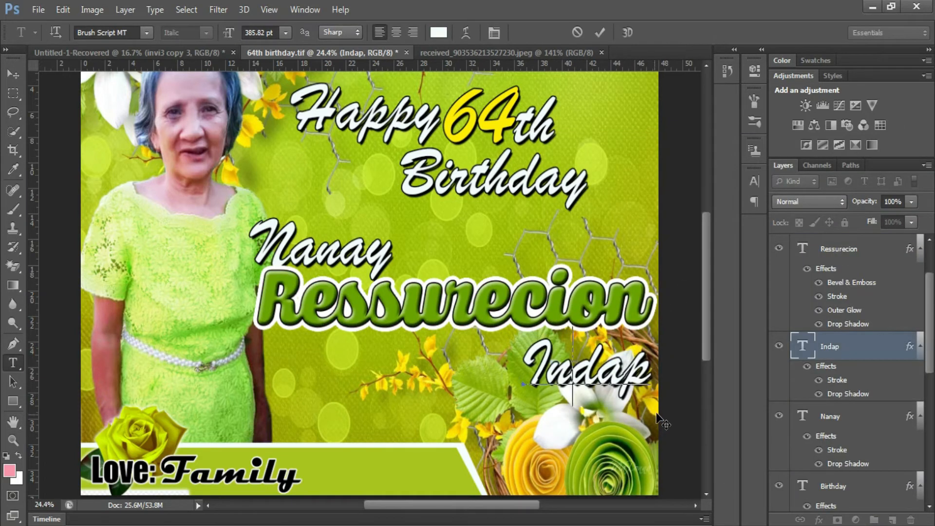
click(600, 33)
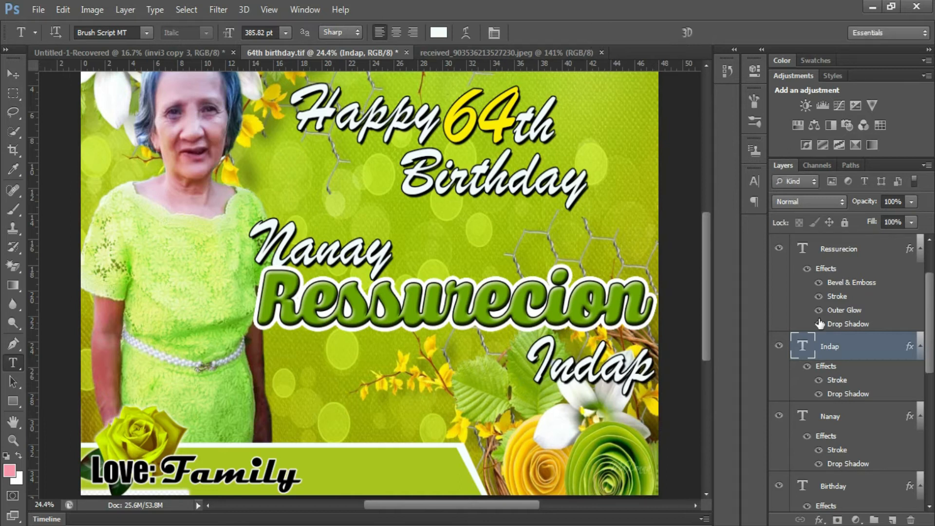
drag(853, 422, 846, 243)
click(379, 271)
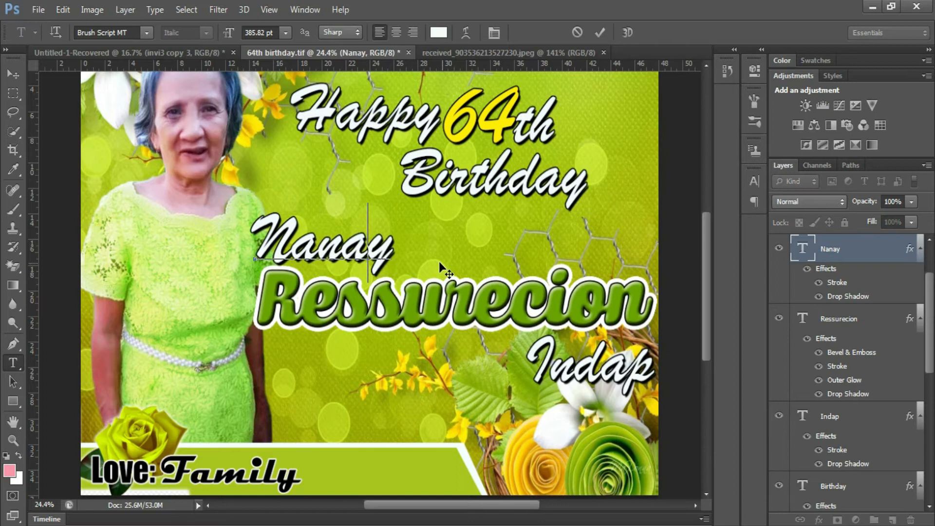
click(599, 32)
scroll(522, 153, down, 2)
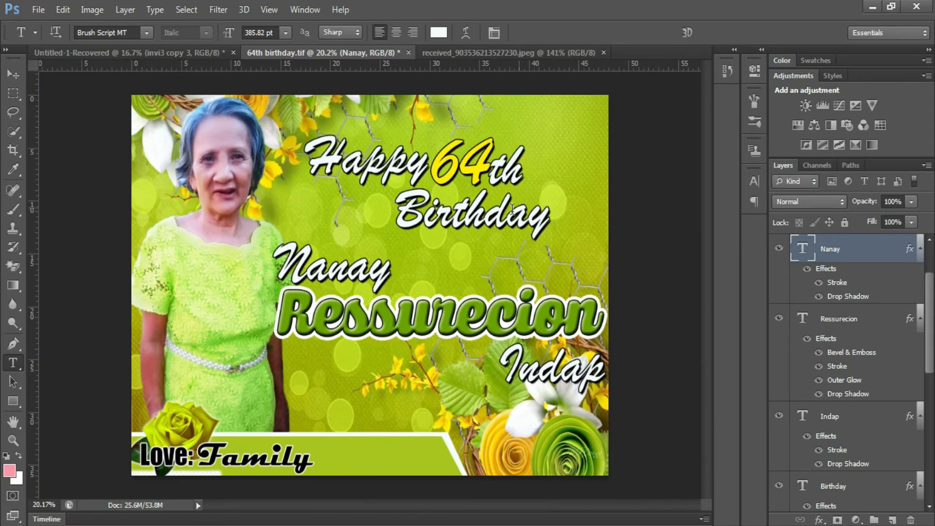
scroll(489, 265, down, 2)
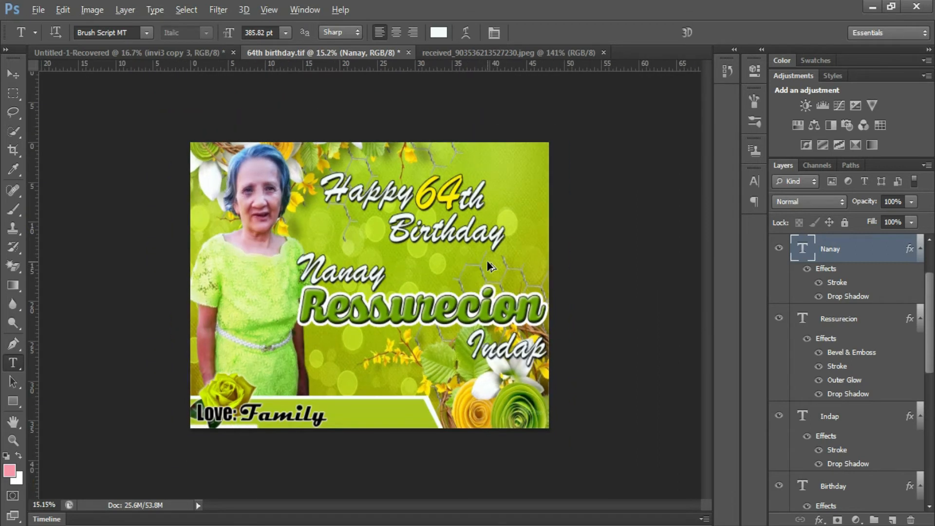
scroll(383, 375, up, 2)
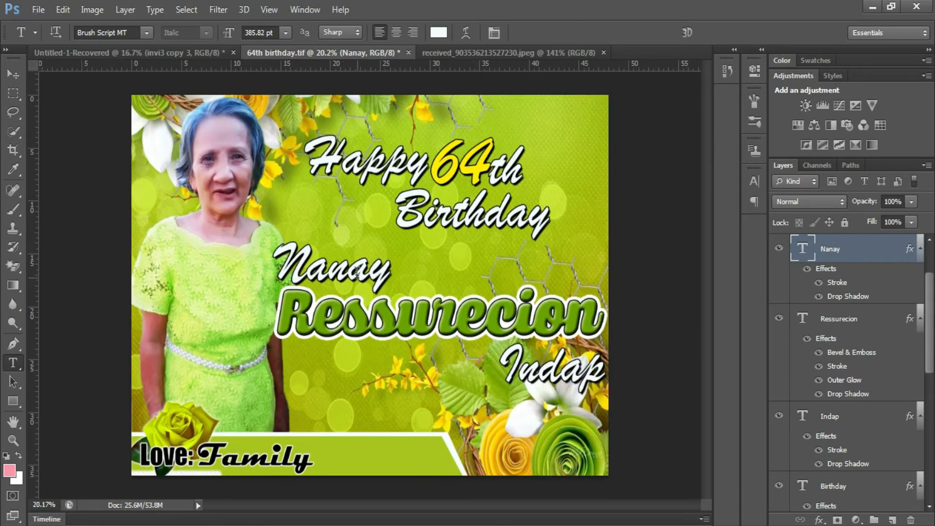
- Nudge Nanay, the first name and the surname slightly upward to tighten the name block
click(358, 272)
mouse_move(426, 271)
mouse_down()
mouse_move(434, 259)
mouse_move(438, 266)
mouse_up()
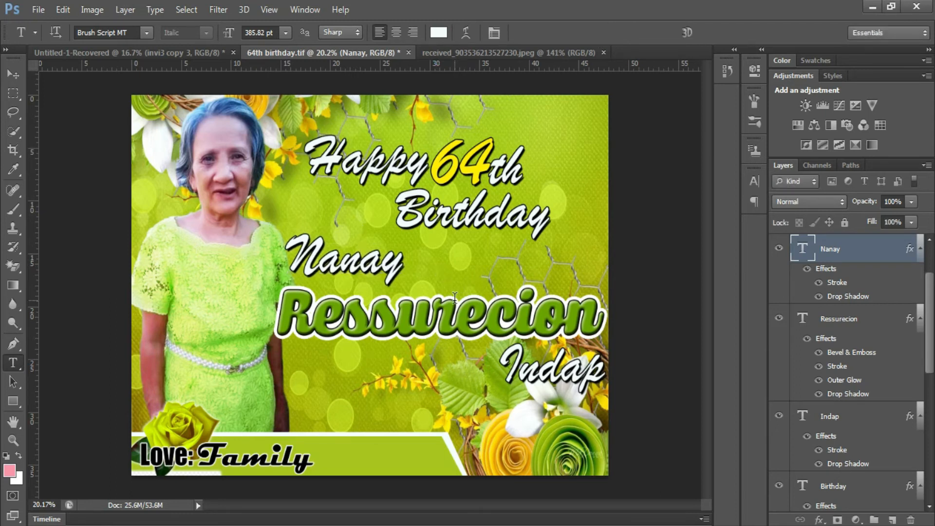
click(453, 312)
drag(463, 394, 462, 388)
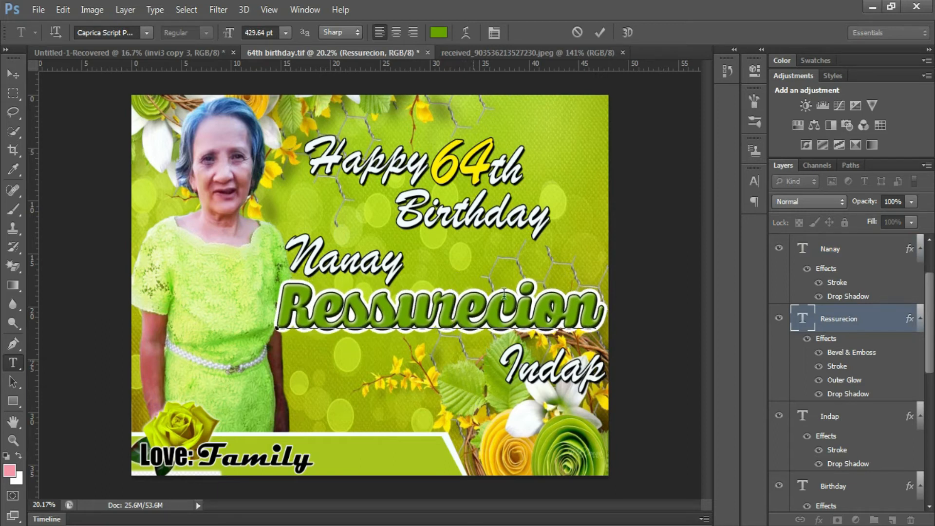
click(600, 32)
click(559, 372)
drag(648, 414, 647, 404)
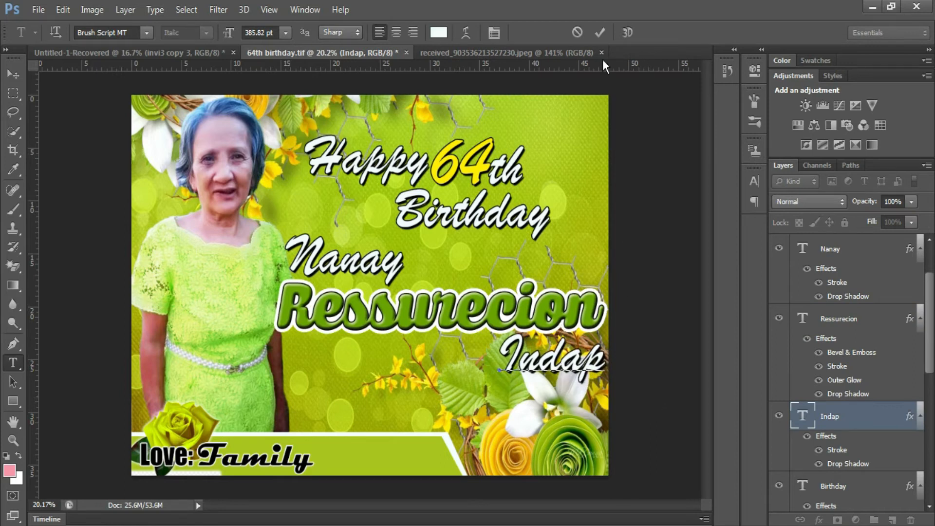
key(ctrl+Return)
scroll(472, 258, up, 2)
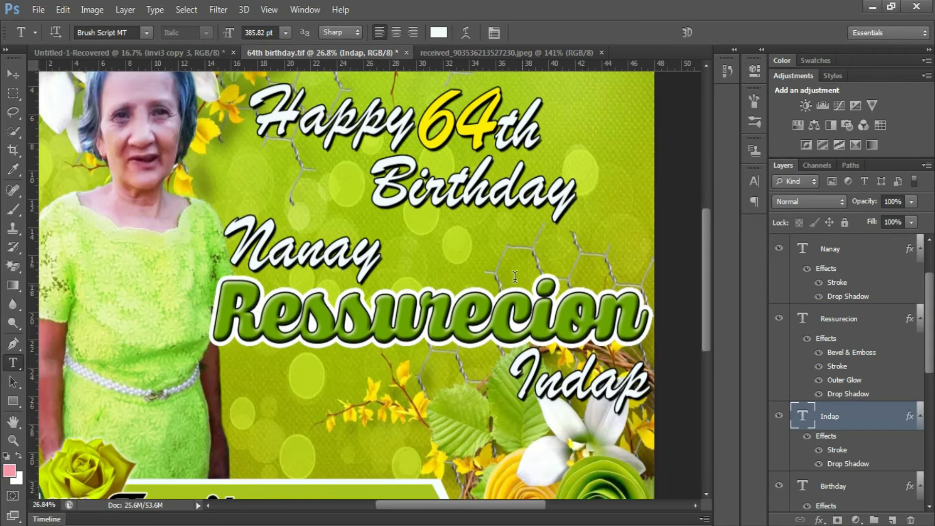
- Type the date 'April 05,2021' right of Nanay and colour it with the yellow sampled from the 64
click(492, 256)
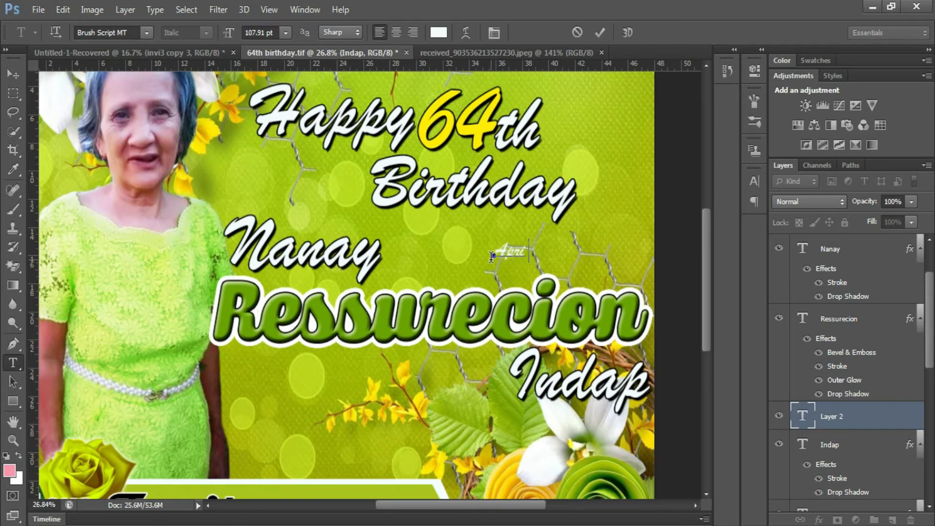
text(April 05.2021)
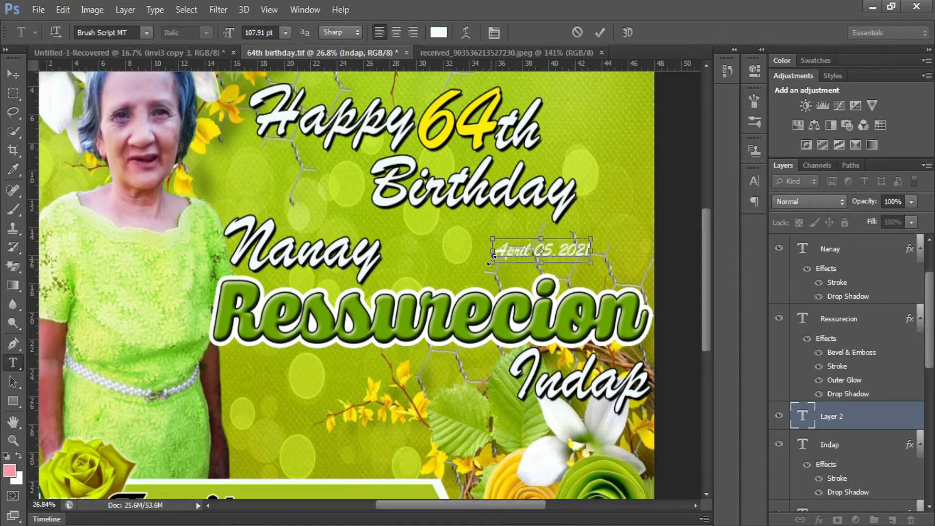
key(ctrl+a)
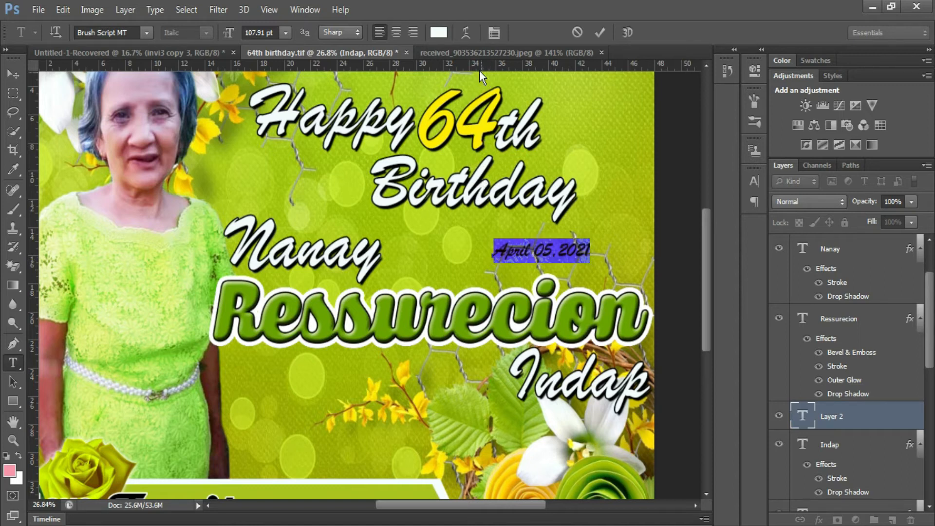
click(438, 34)
click(466, 119)
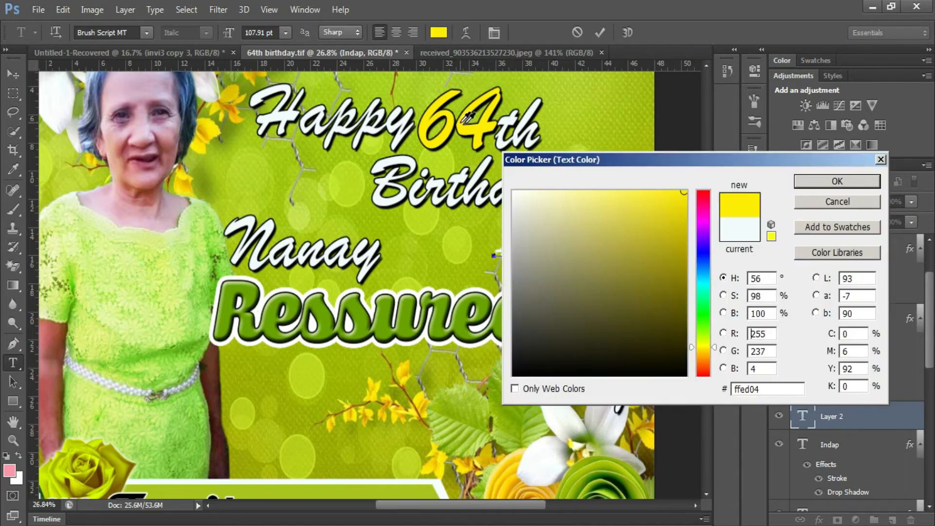
click(825, 182)
click(600, 33)
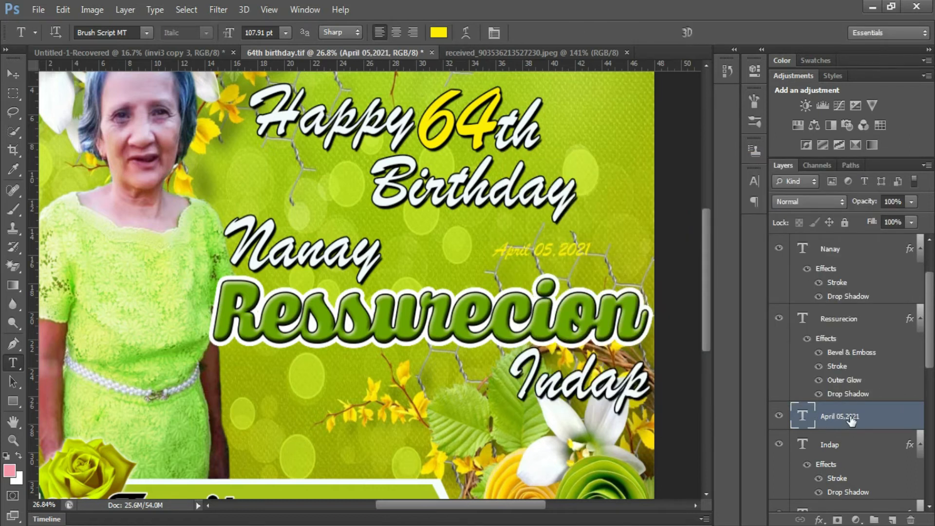
right_click(851, 421)
- Give the date an 8 px black stroke outline
click(644, 94)
click(577, 247)
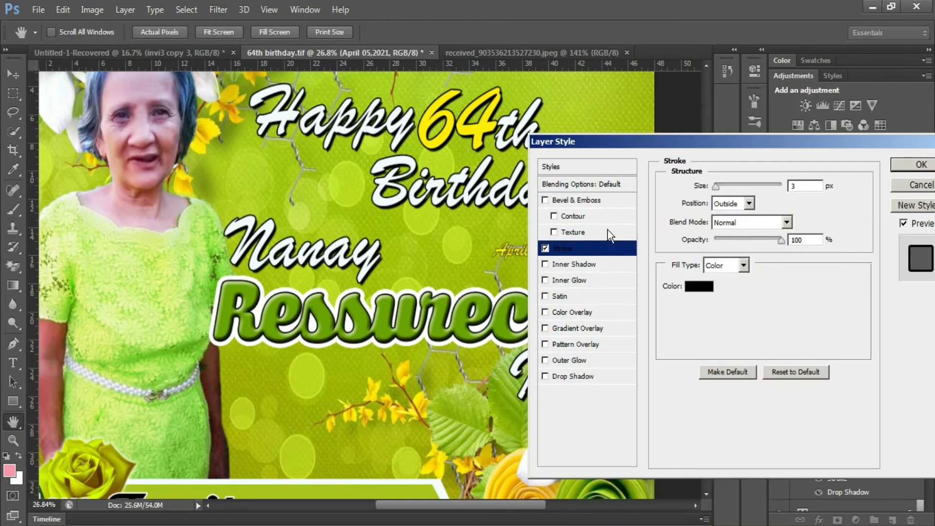
drag(689, 142, 774, 131)
key(Up)
key(Up)
key(Up)
key(Up)
key(Up)
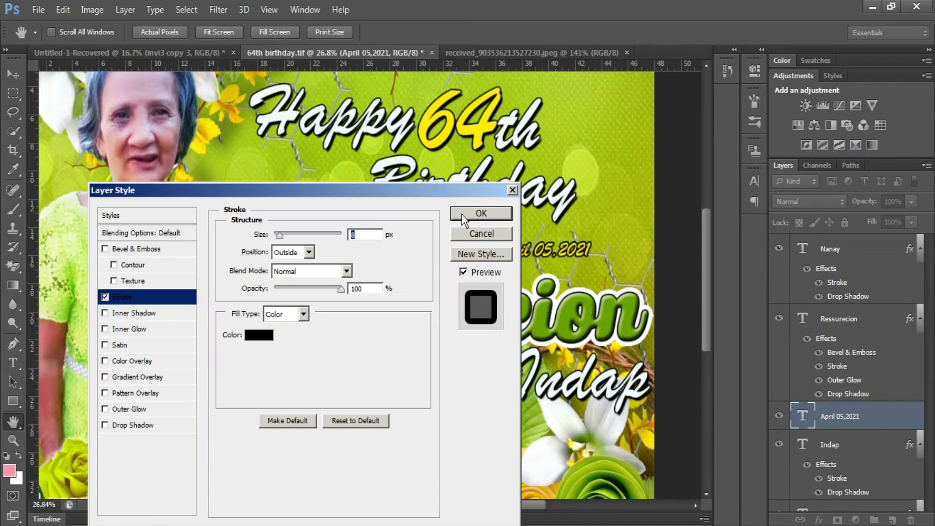
click(501, 211)
- Enlarge the date and move it to the tarp's lower-right corner over the roses
key(ctrl+t)
drag(583, 253, 623, 257)
scroll(605, 211, down, 5)
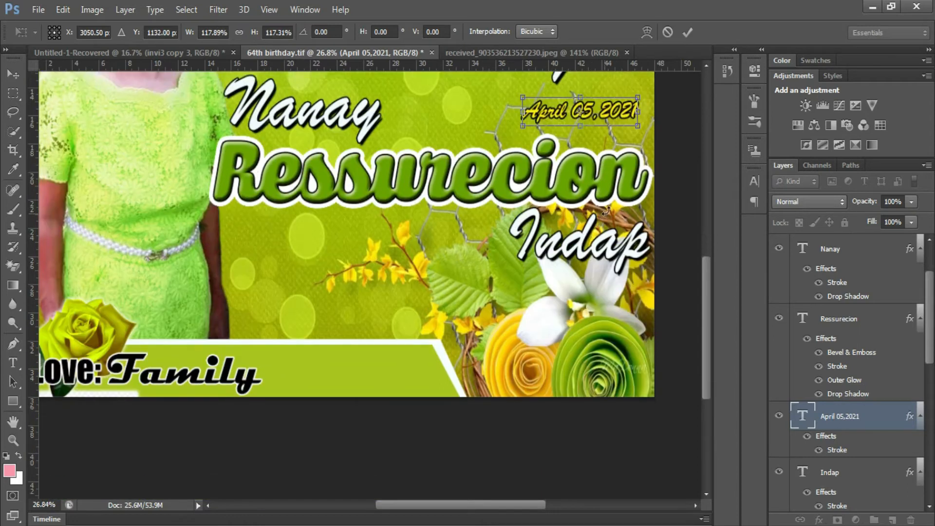
drag(616, 118, 636, 377)
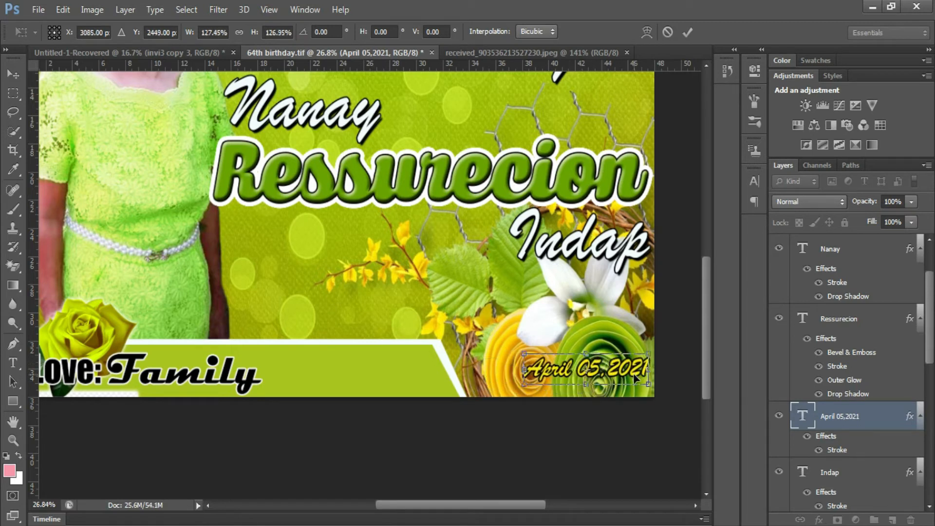
key(Return)
key(ctrl+0)
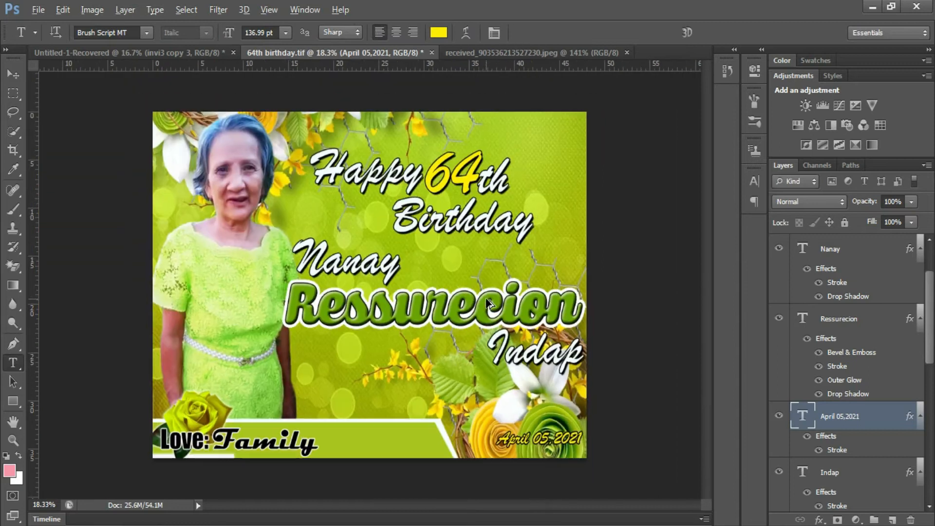
scroll(349, 352, up, 3)
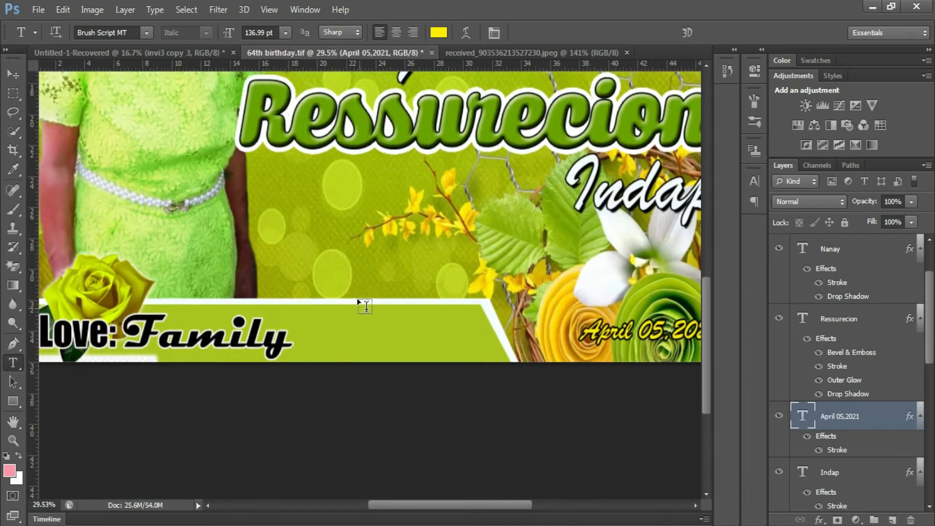
- Draw a tall rounded rectangle and move it left, just above the green banner
scroll(366, 306, down, 1)
click(13, 400)
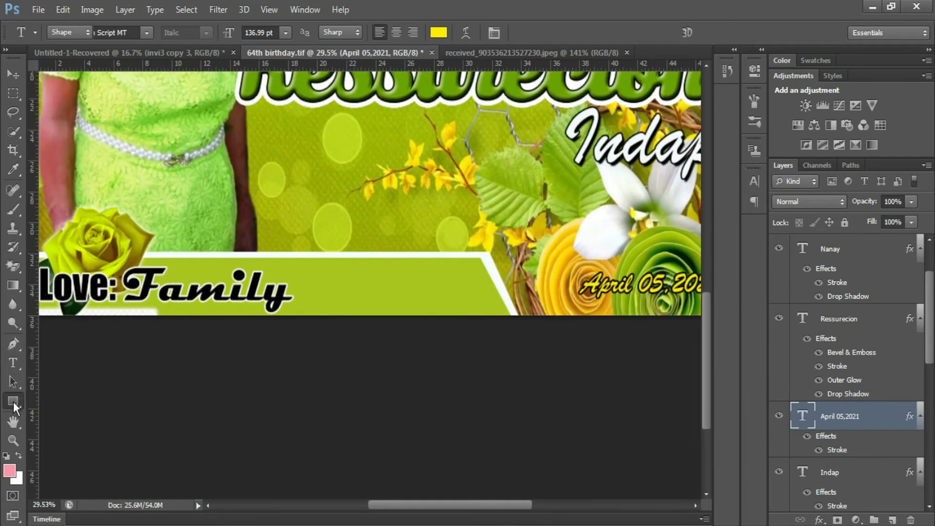
click(62, 413)
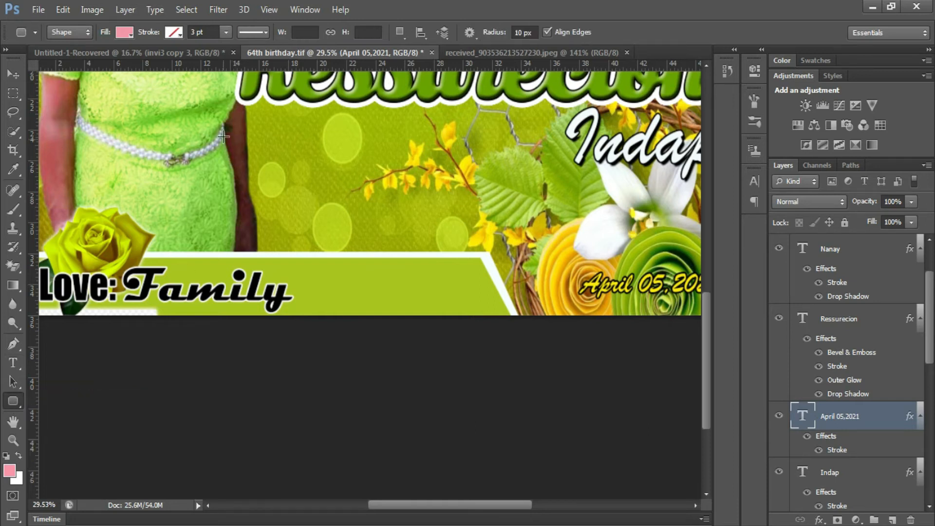
drag(233, 124, 331, 261)
key(v)
drag(318, 226, 252, 224)
- Change the rectangle's fill from pink to the title's green (#6aa203)
scroll(167, 132, up, 3)
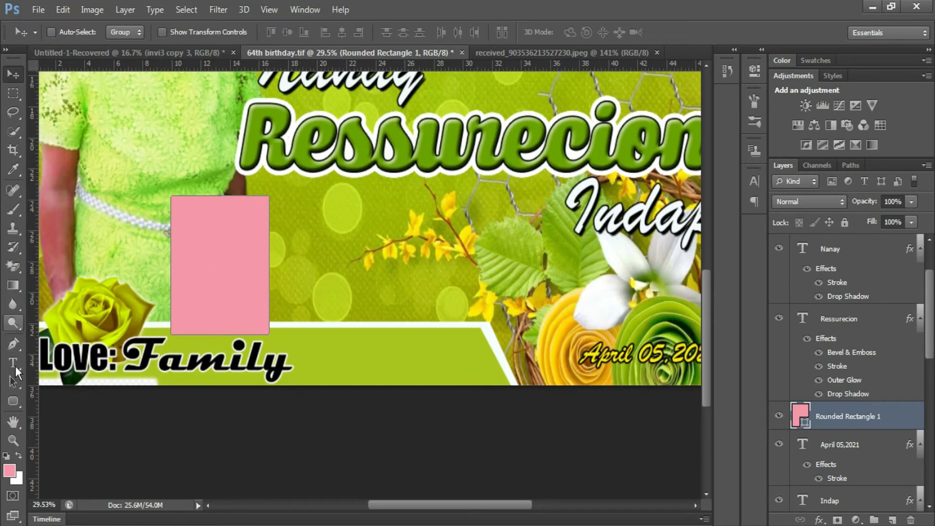
click(13, 400)
click(125, 33)
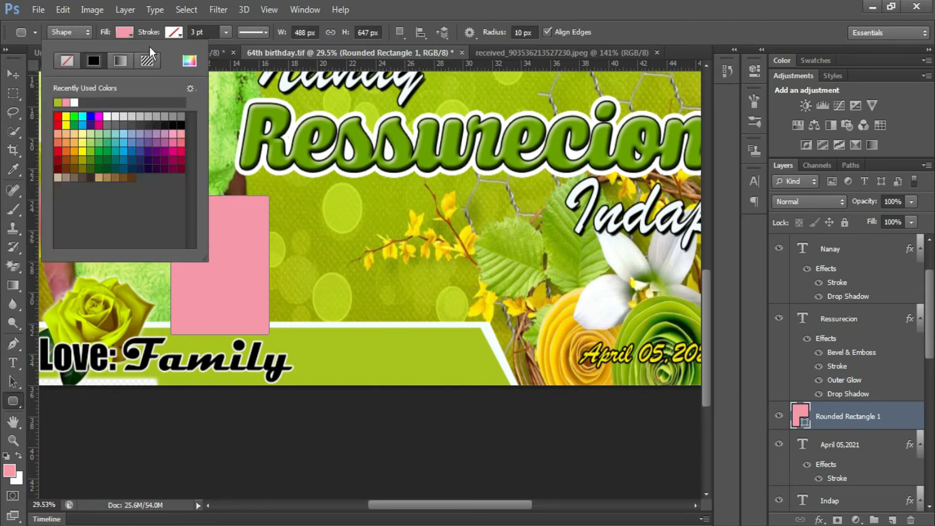
click(189, 61)
click(284, 115)
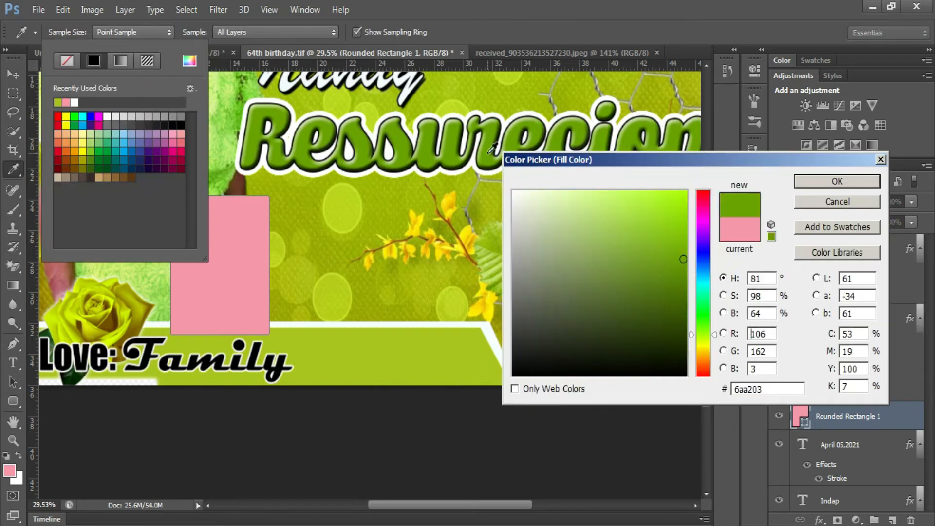
click(808, 183)
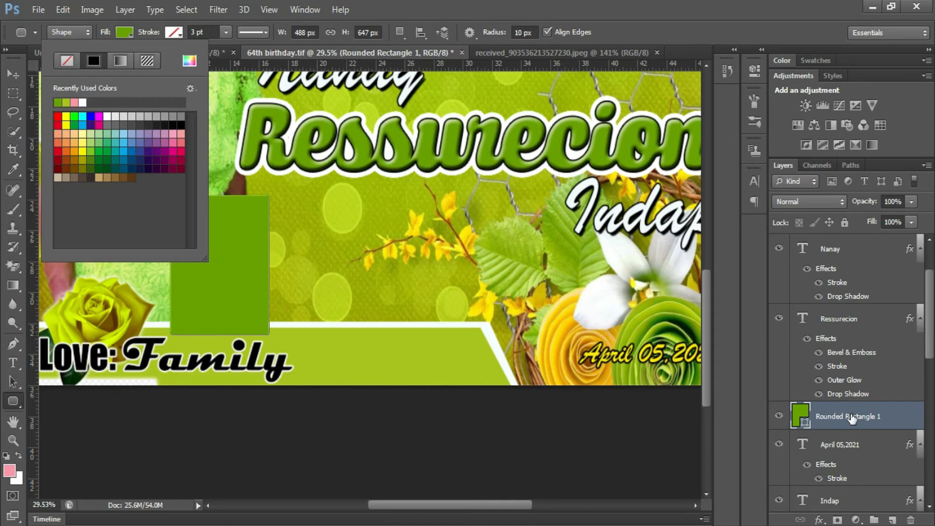
click(851, 418)
- Give the rectangle a 13 px stroke in its own sampled green and a white fill
right_click(856, 423)
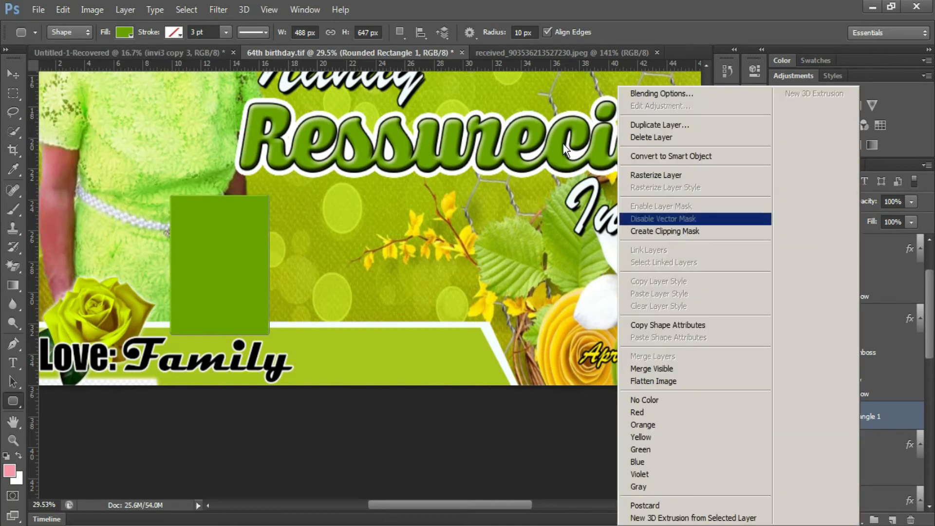
click(658, 94)
click(142, 298)
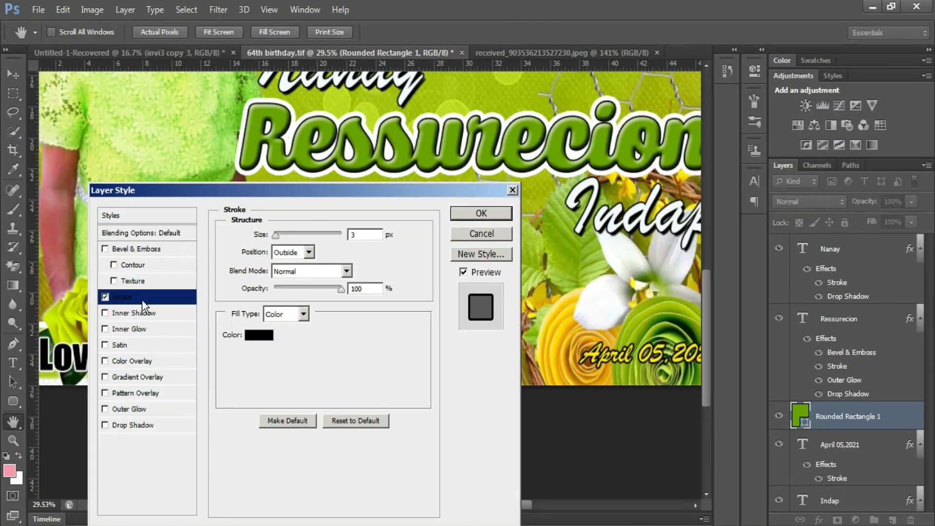
drag(224, 195, 521, 152)
click(557, 293)
click(253, 247)
key(Return)
key(Up)
key(Up)
key(Up)
key(Up)
key(Up)
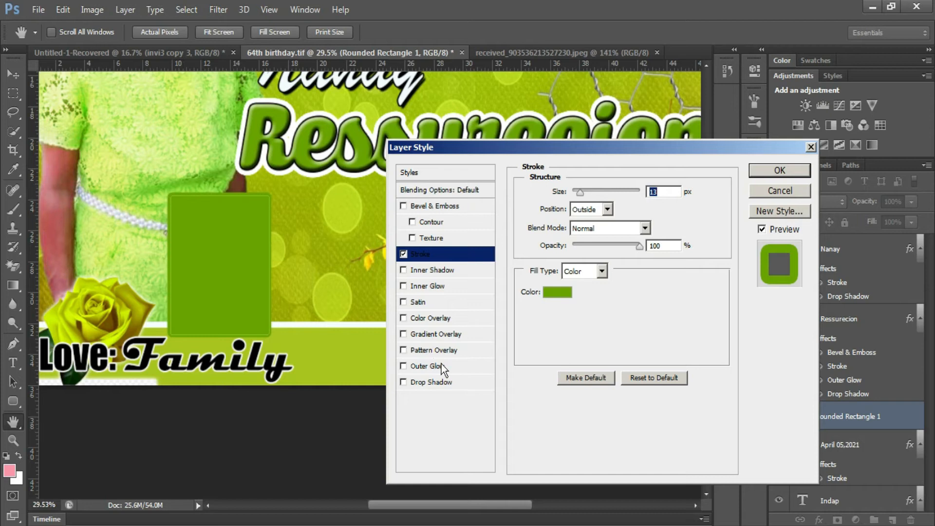
click(804, 170)
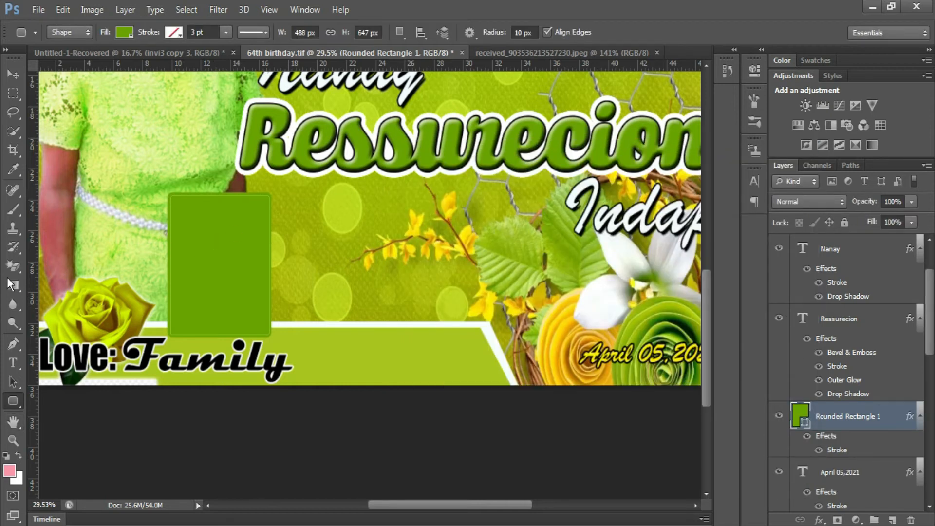
click(124, 34)
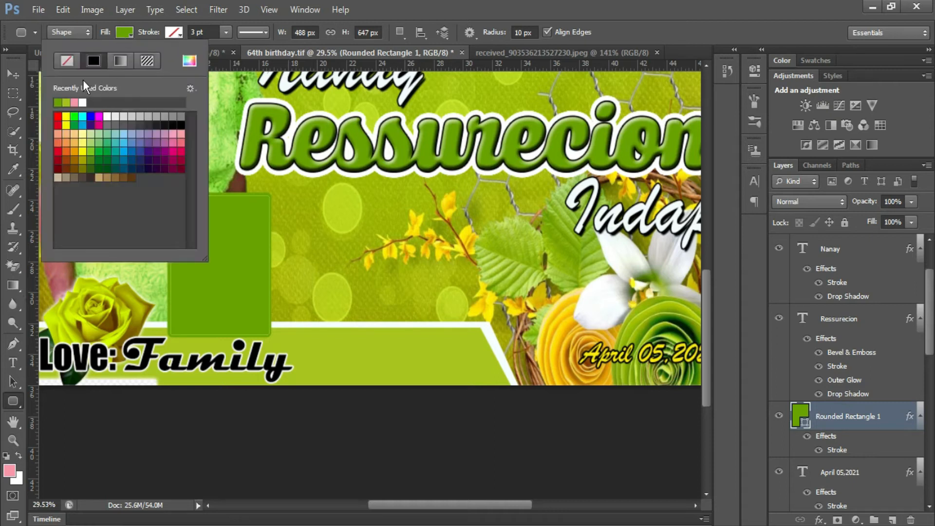
click(83, 101)
- Duplicate the white frame to its right and narrow both frames to about 92% width
key(v)
right_click(230, 271)
click(242, 278)
alt+drag(203, 236, 310, 237)
key(shift+Right)
key(shift+Right)
key(shift+Right)
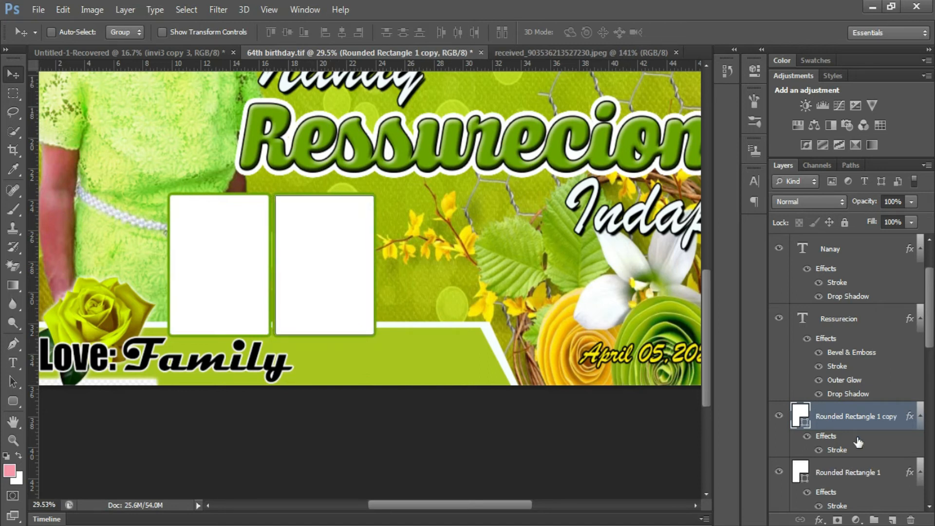
shift+click(846, 474)
key(ctrl+t)
drag(373, 263, 357, 263)
key(Return)
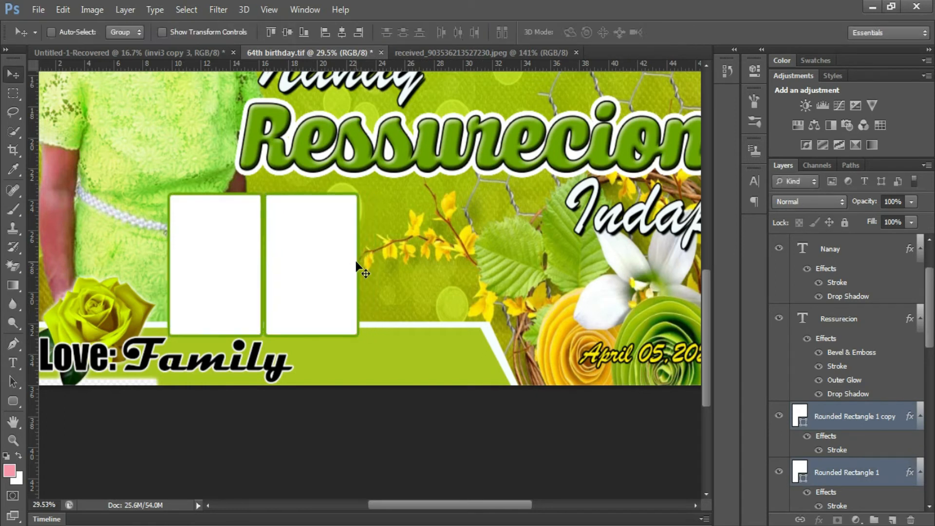
- Duplicate the two frames to the right, making a row of four frames
right_click(225, 255)
click(248, 263)
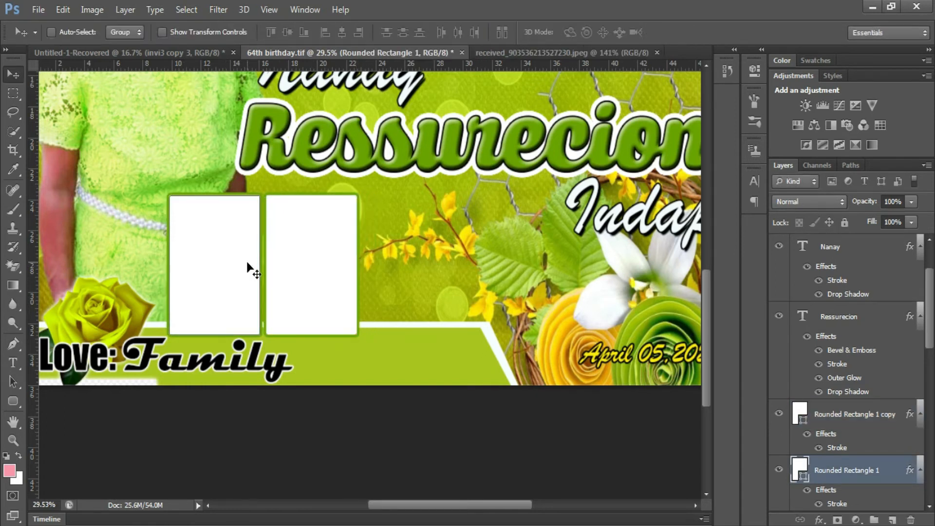
shift+click(831, 423)
drag(257, 282, 426, 258)
key(Right)
key(Right)
key(Right)
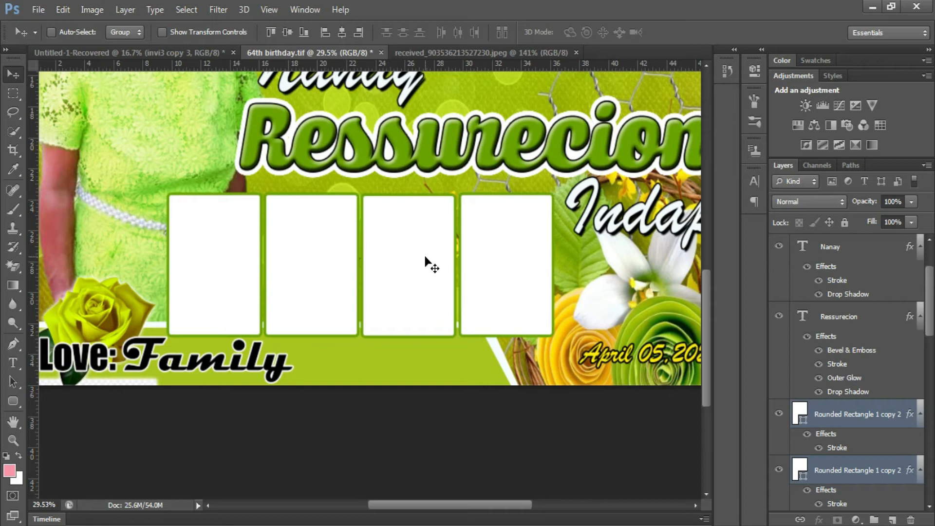
- Nudge the first frame left and right until the four frames are evenly spaced
right_click(232, 248)
click(252, 252)
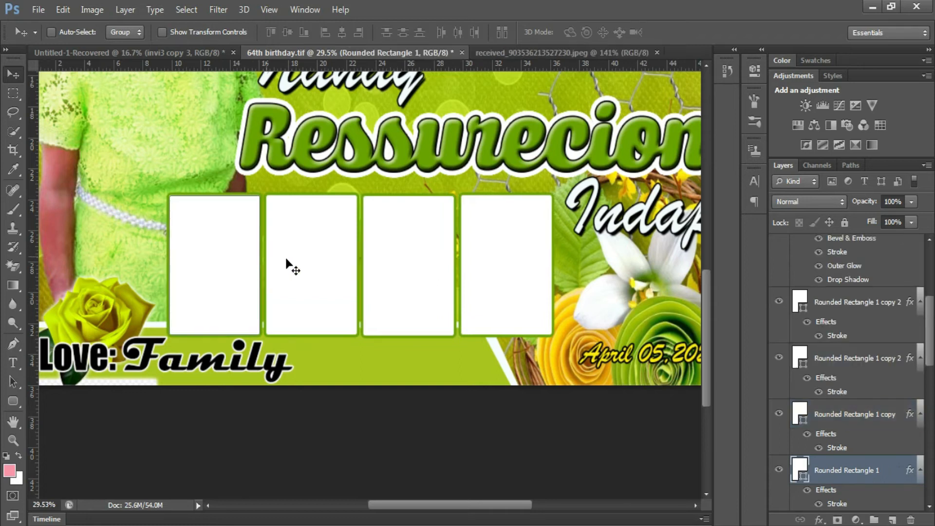
right_click(323, 259)
click(335, 265)
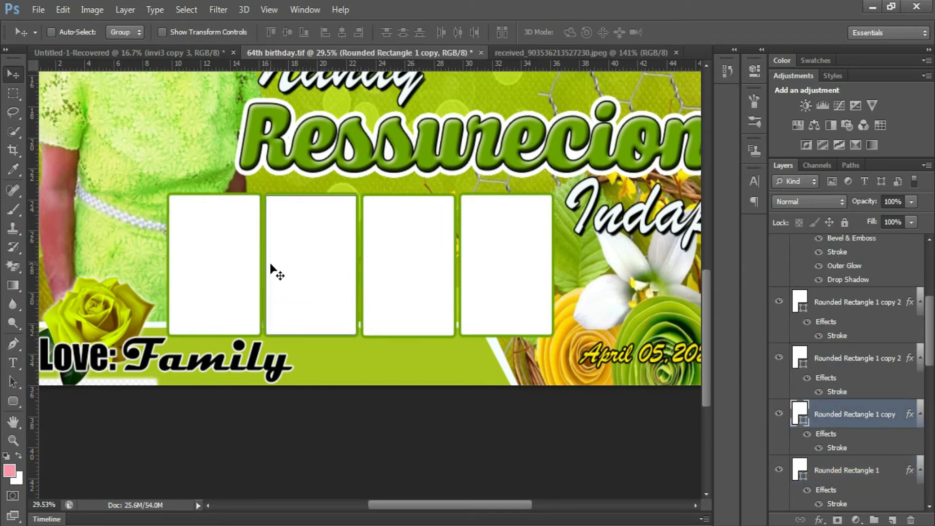
right_click(215, 244)
click(234, 246)
key(Left)
key(Left)
key(Left)
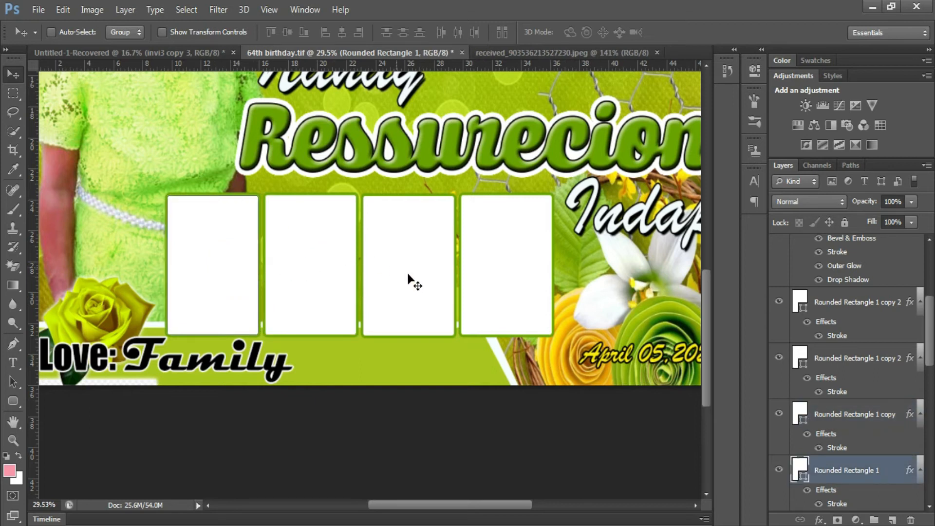
scroll(409, 278, up, 3)
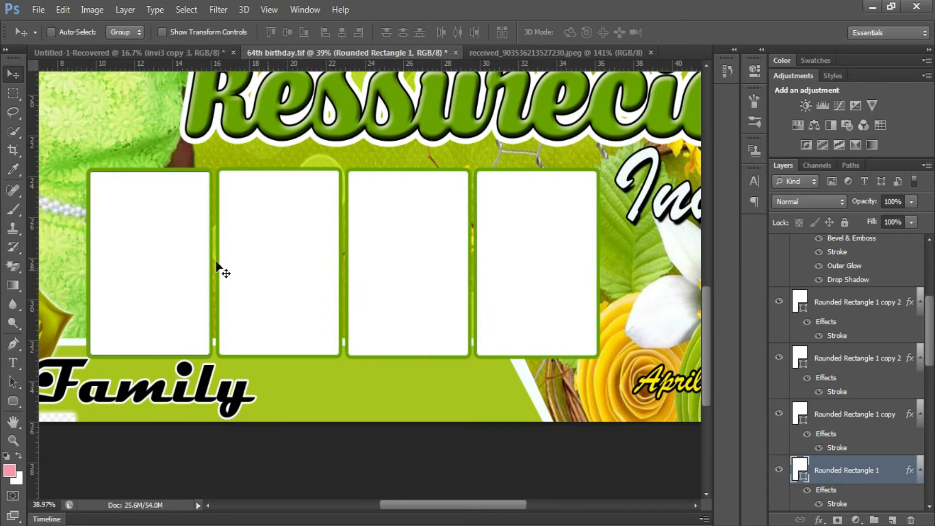
key(shift+Right)
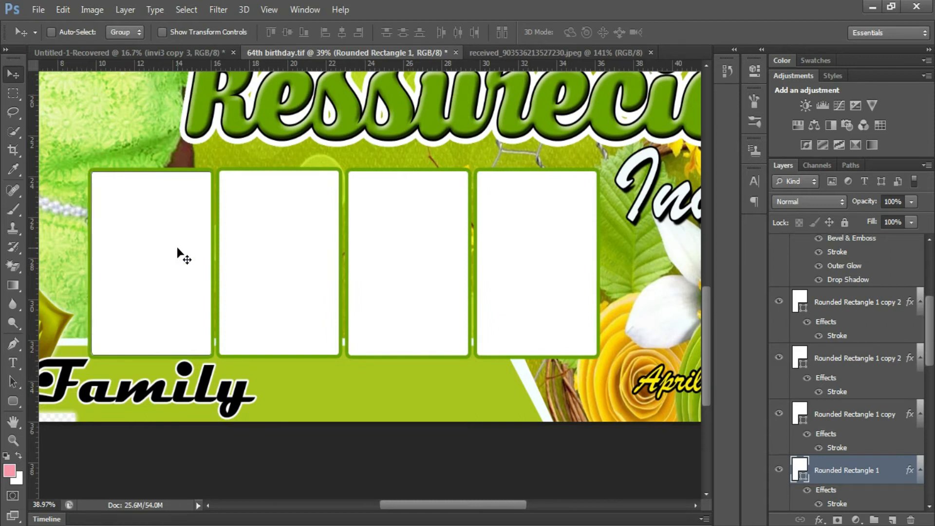
scroll(351, 268, down, 6)
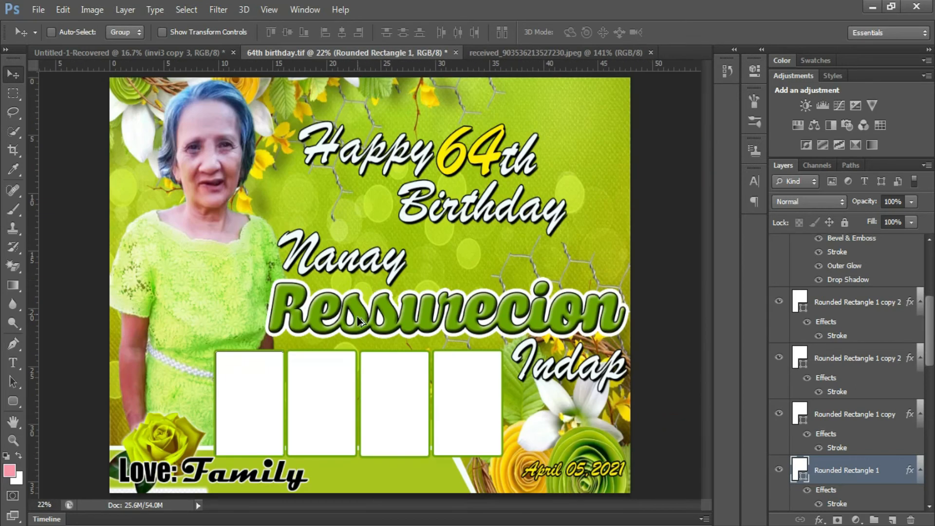
scroll(357, 314, up, 1)
scroll(353, 316, down, 2)
right_click(231, 289)
click(248, 294)
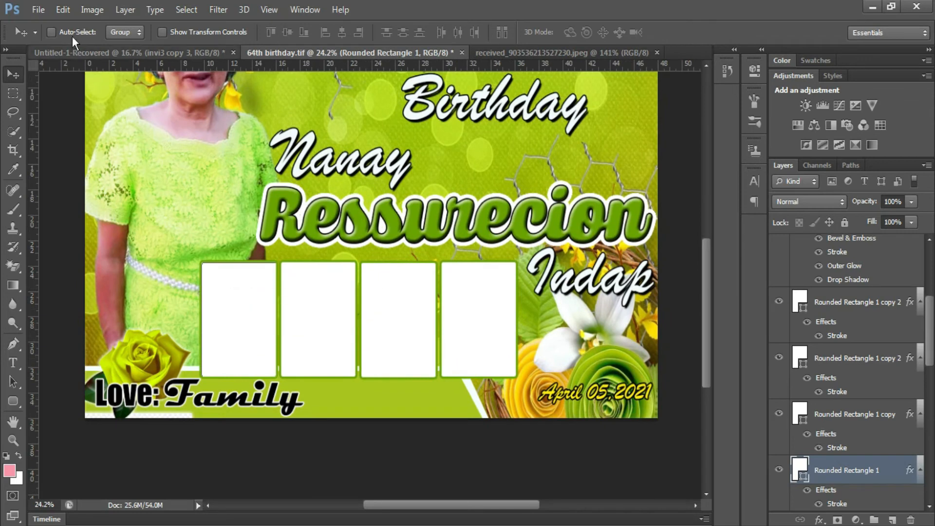
- Place the seated woman's photo and clip it into the first frame with Alt+Ctrl+G
click(38, 9)
click(94, 226)
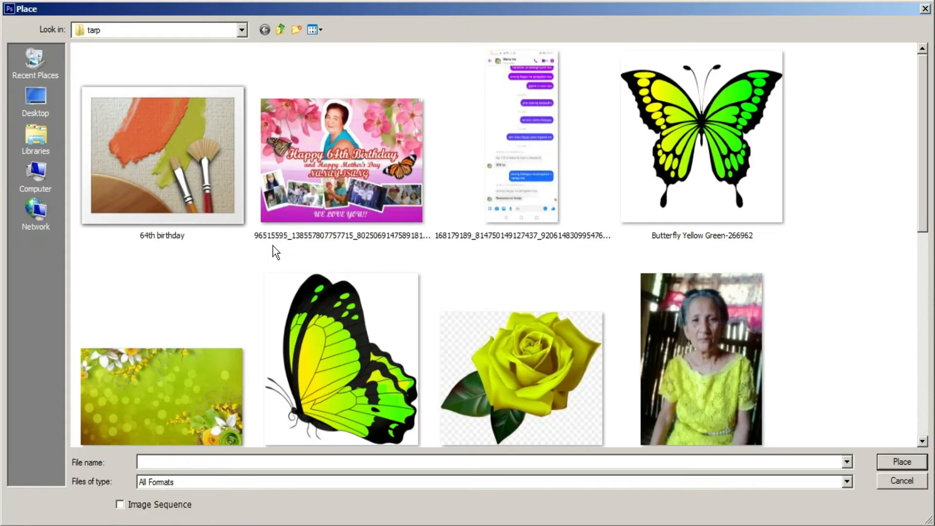
double_click(687, 367)
drag(396, 263, 261, 302)
key(Return)
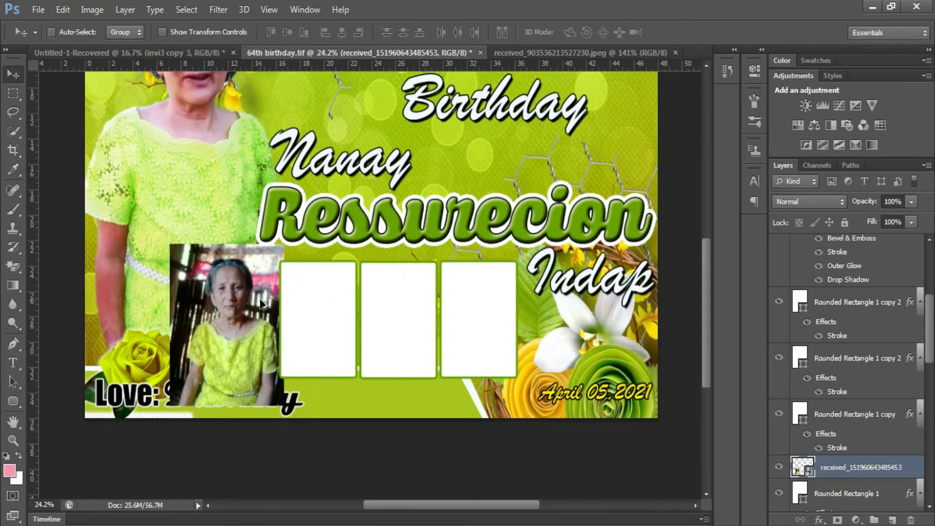
key(ctrl+alt+g)
alt+scroll(219, 322, up, 5)
drag(219, 322, 236, 329)
right_click(341, 248)
click(366, 256)
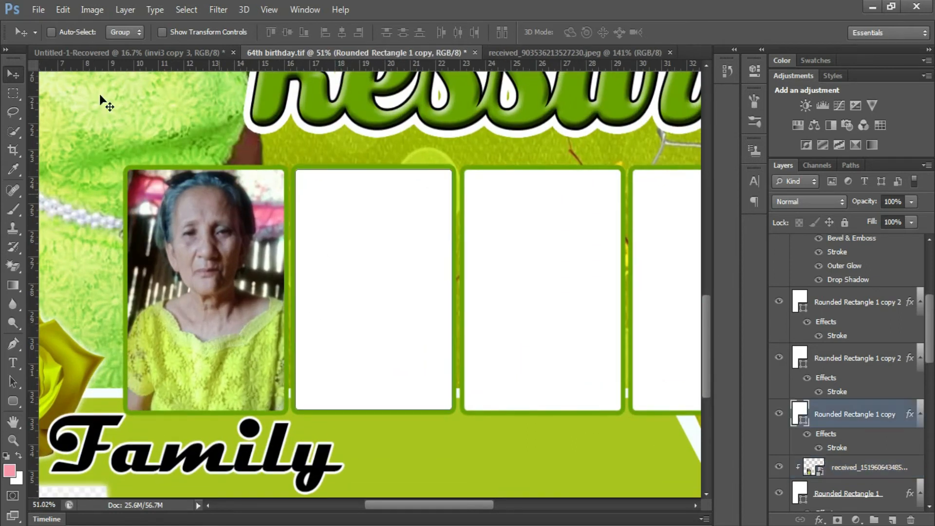
click(39, 9)
click(79, 223)
scroll(513, 268, down, 5)
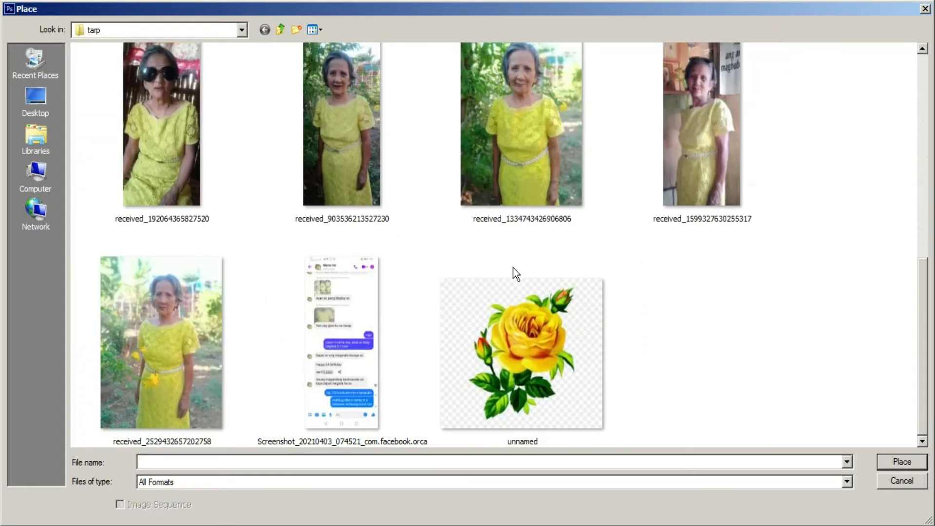
scroll(513, 268, up, 3)
double_click(505, 311)
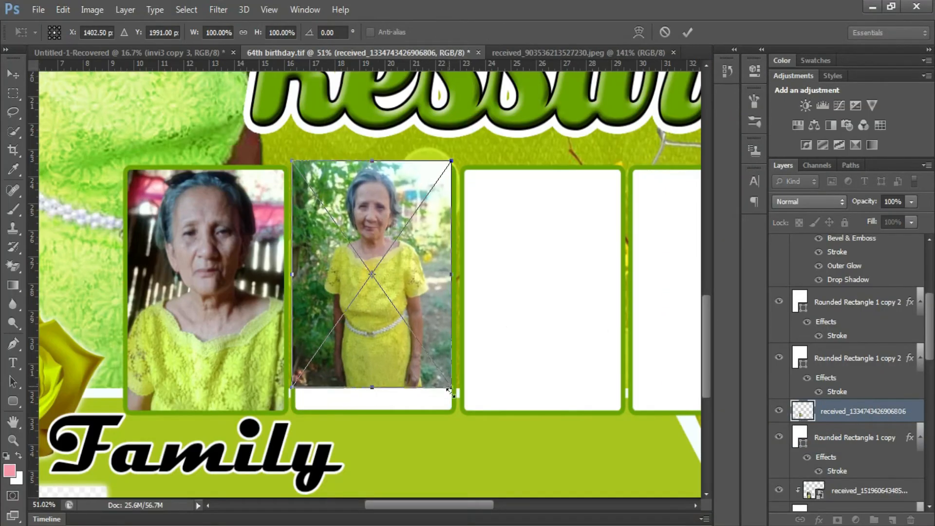
drag(450, 391, 461, 422)
key(Return)
key(ctrl+alt+g)
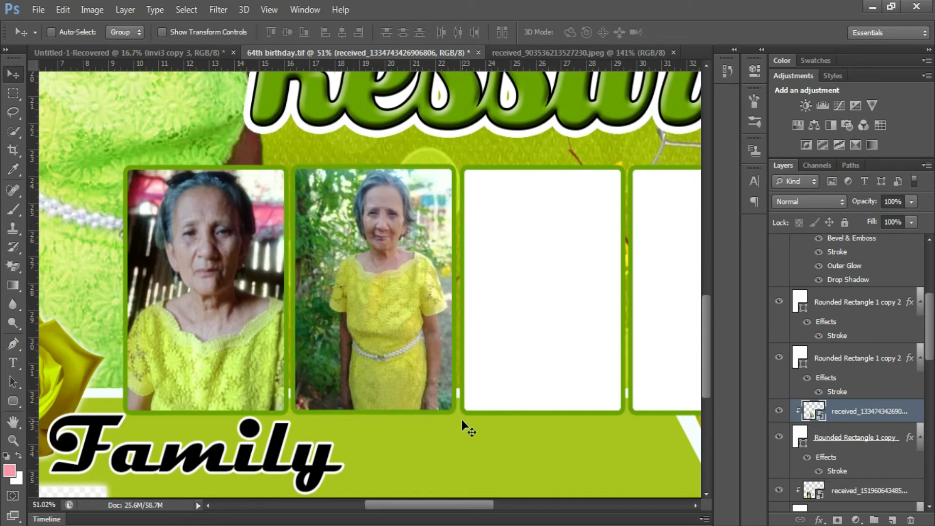
drag(422, 386, 413, 391)
scroll(405, 370, down, 6)
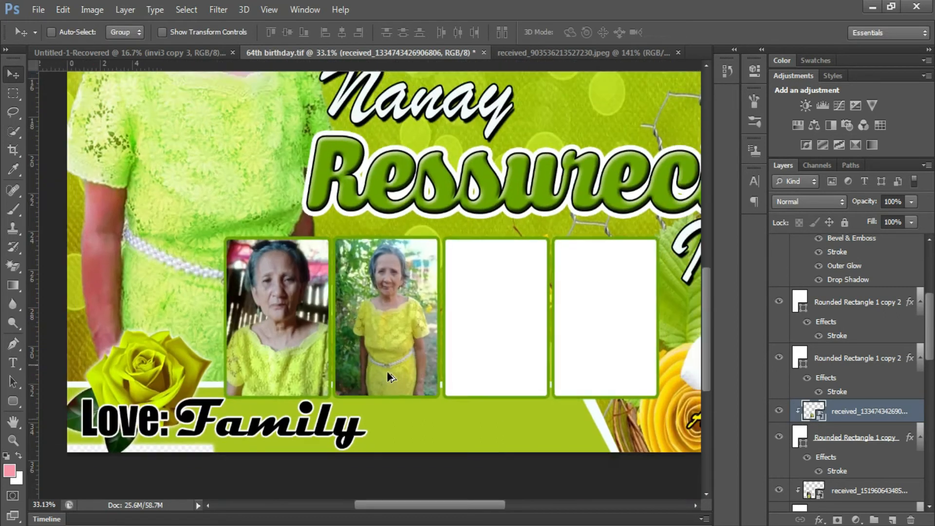
scroll(386, 379, up, 2)
scroll(370, 351, down, 2)
right_click(373, 306)
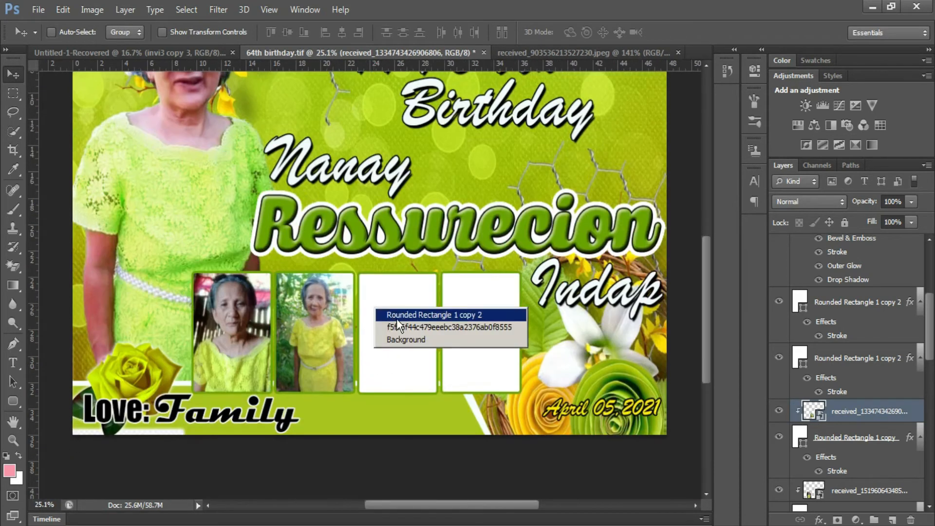
click(392, 310)
click(39, 10)
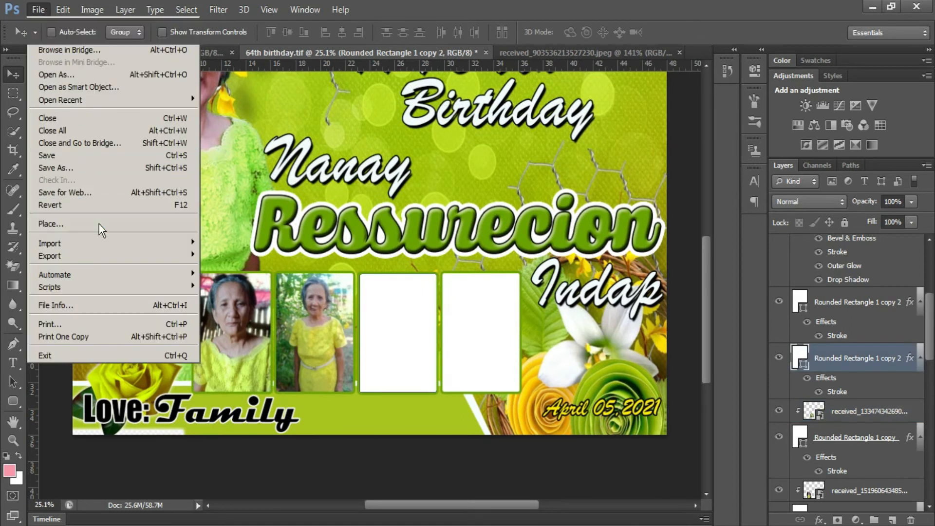
click(100, 225)
scroll(388, 321, down, 6)
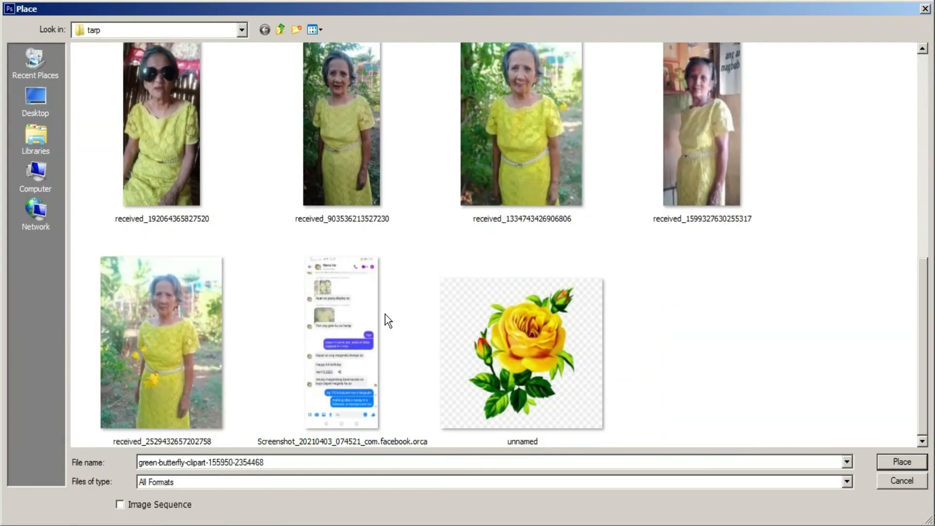
double_click(705, 147)
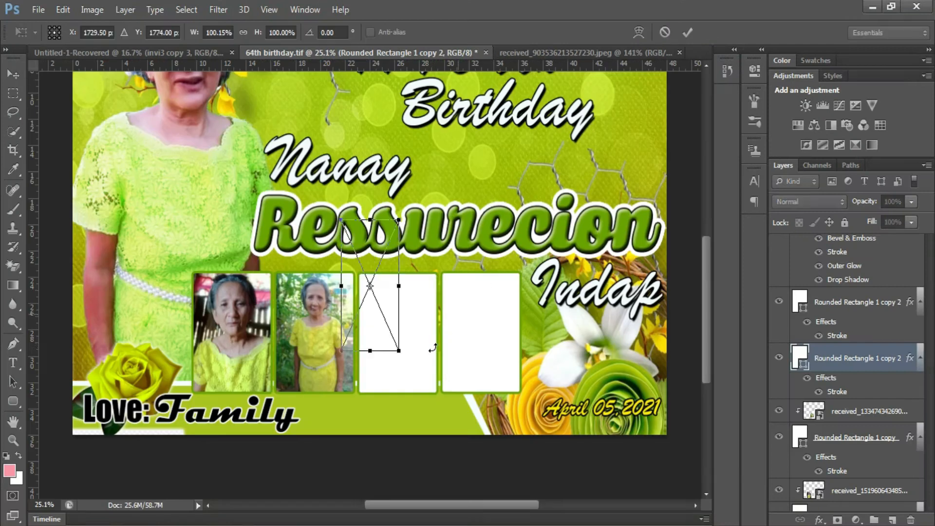
drag(424, 392, 426, 396)
drag(395, 347, 413, 387)
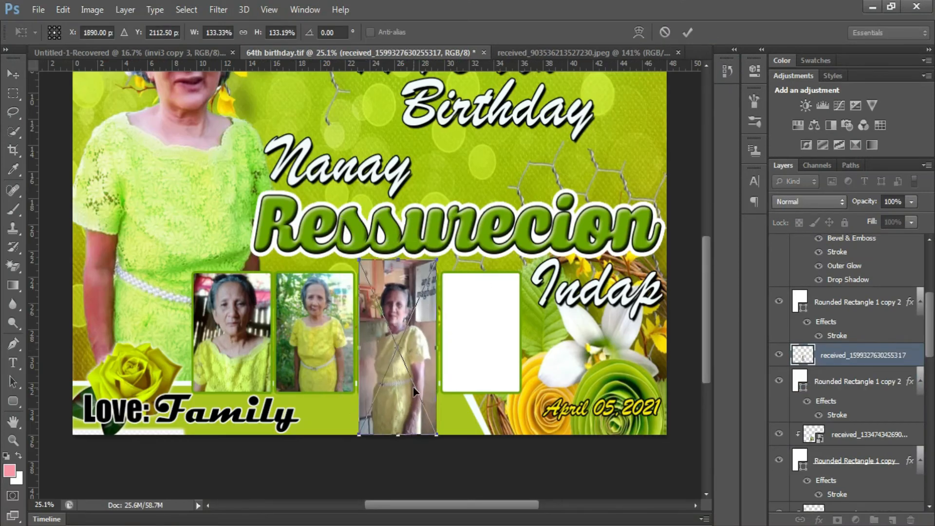
key(Return)
key(ctrl+alt+g)
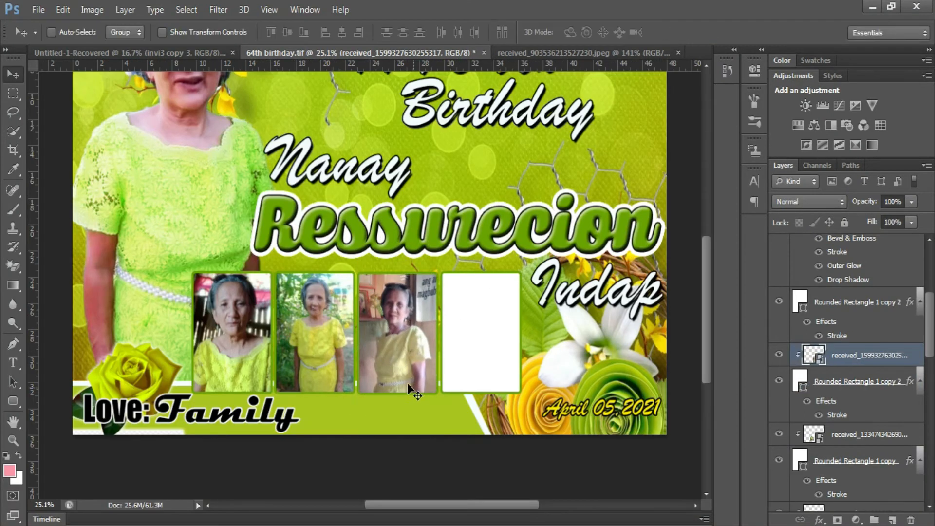
right_click(476, 324)
click(476, 324)
click(38, 10)
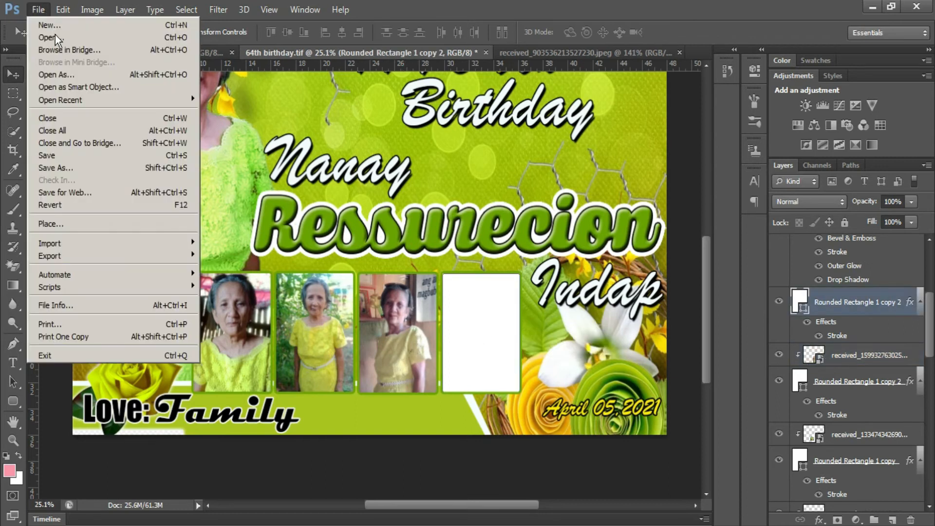
click(104, 225)
click(558, 218)
scroll(570, 209, down, 5)
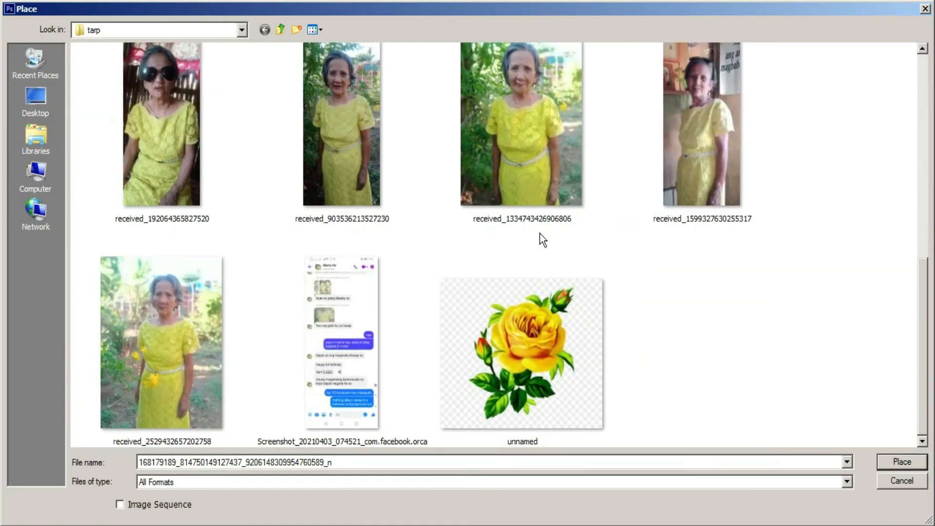
double_click(180, 339)
drag(401, 305, 505, 334)
mouse_move(518, 380)
mouse_down()
mouse_move(542, 415)
mouse_move(515, 377)
mouse_up()
key(Return)
key(ctrl+alt+g)
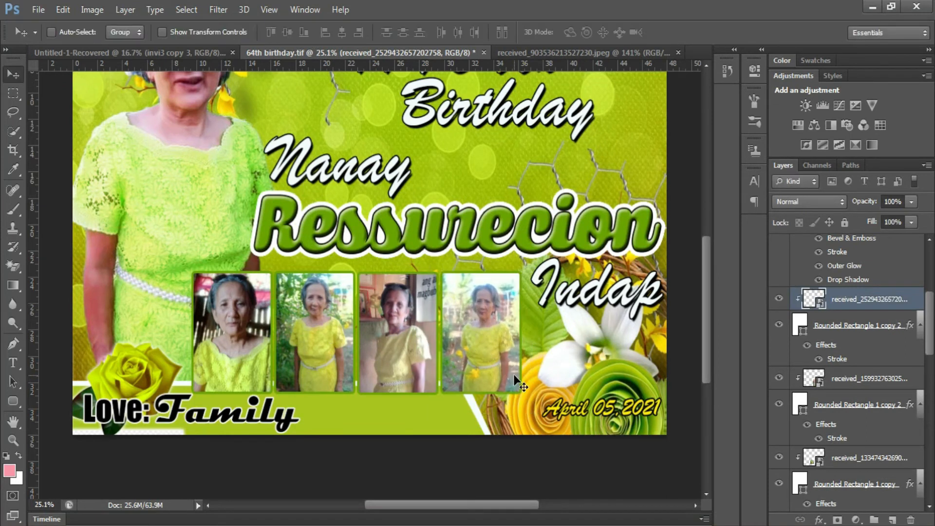
drag(481, 350, 478, 350)
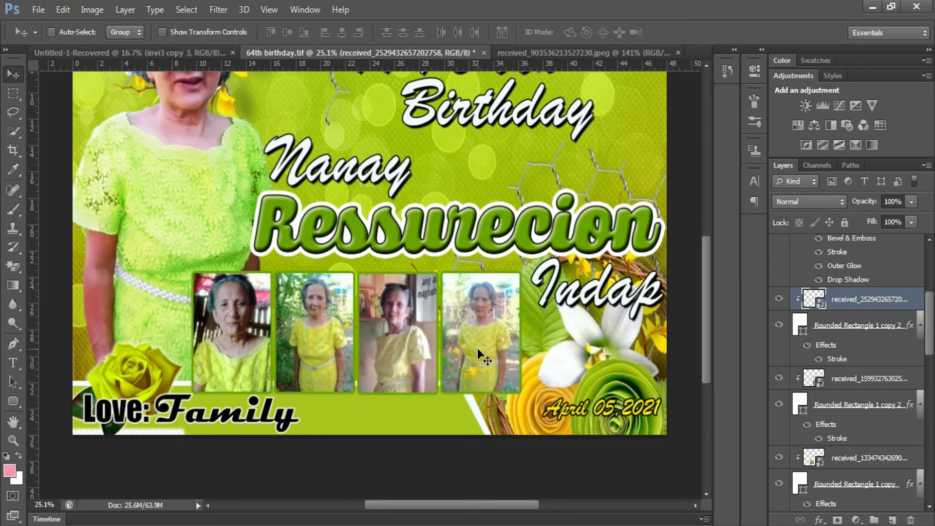
right_click(271, 158)
- Place the green butterfly clipart at about 72% size above the word Nanay
click(288, 154)
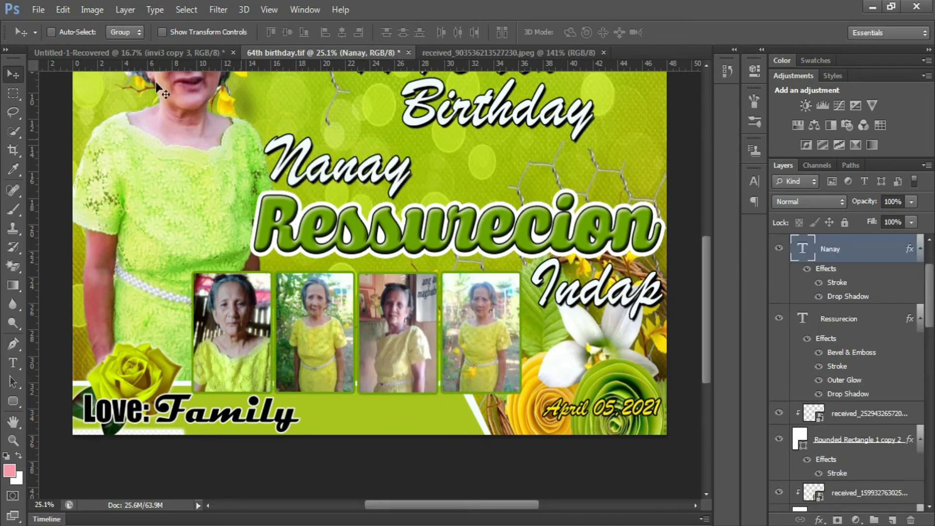
click(41, 7)
click(58, 226)
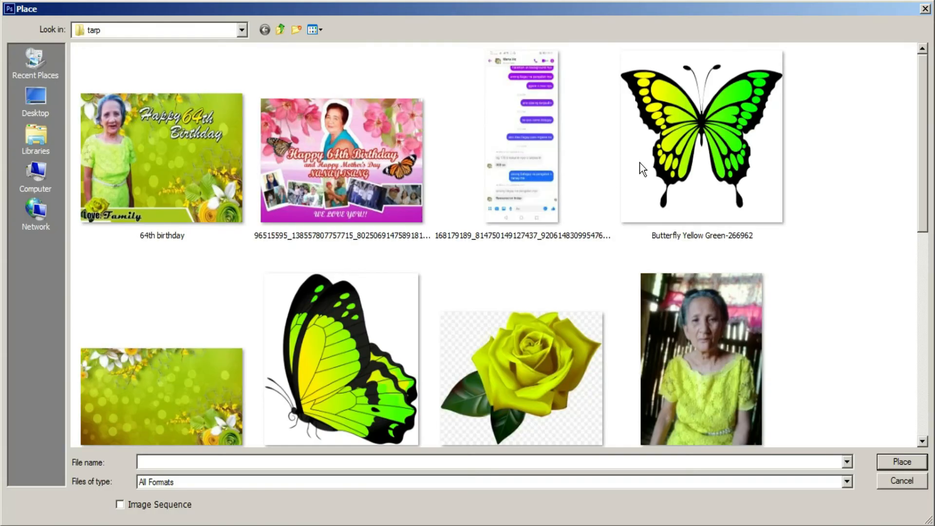
double_click(329, 412)
drag(390, 265, 405, 122)
drag(440, 184, 342, 150)
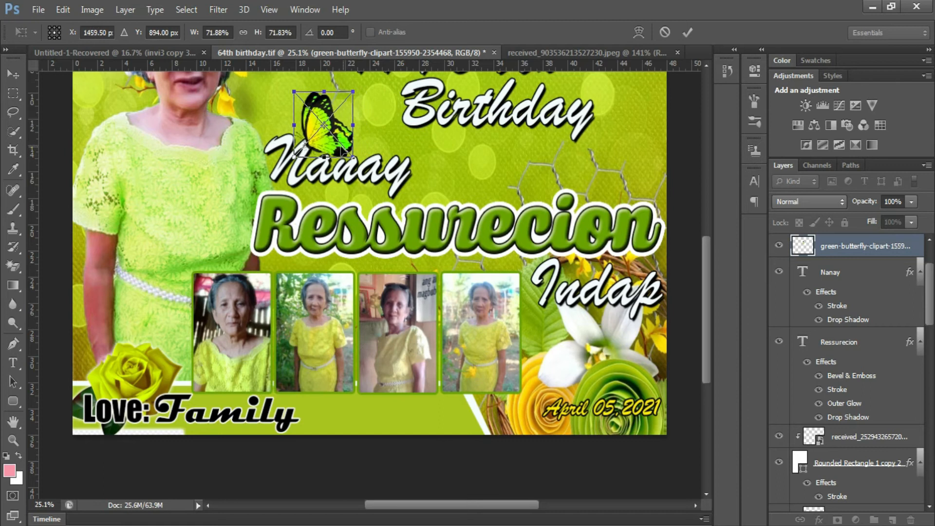
key(Return)
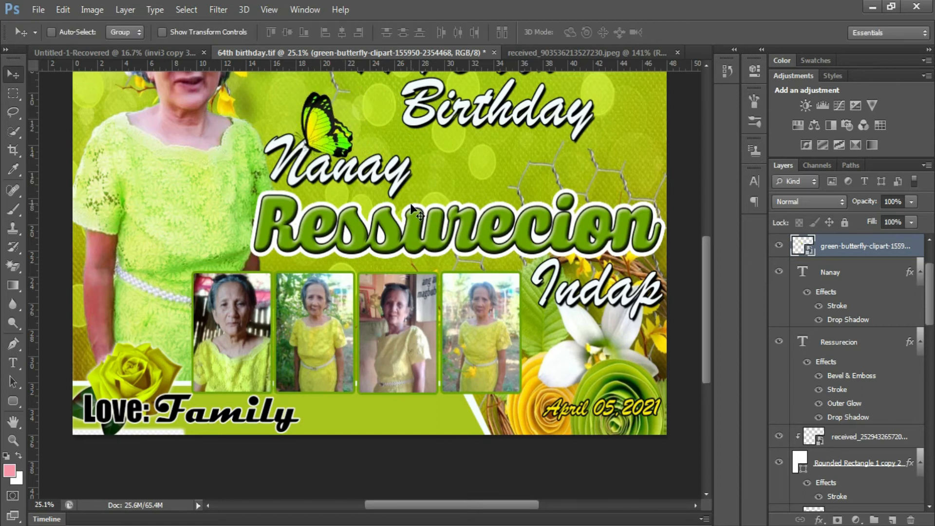
scroll(510, 223, down, 2)
right_click(538, 247)
click(521, 253)
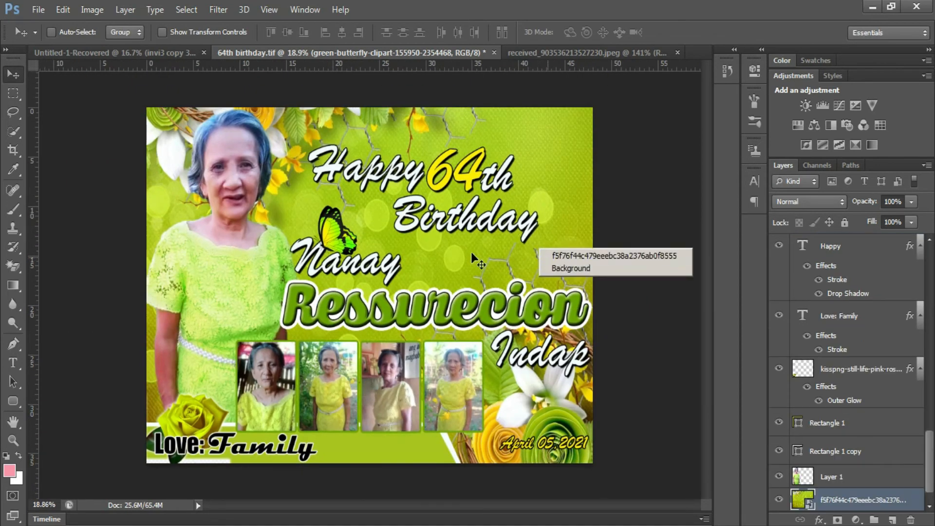
click(38, 9)
click(79, 225)
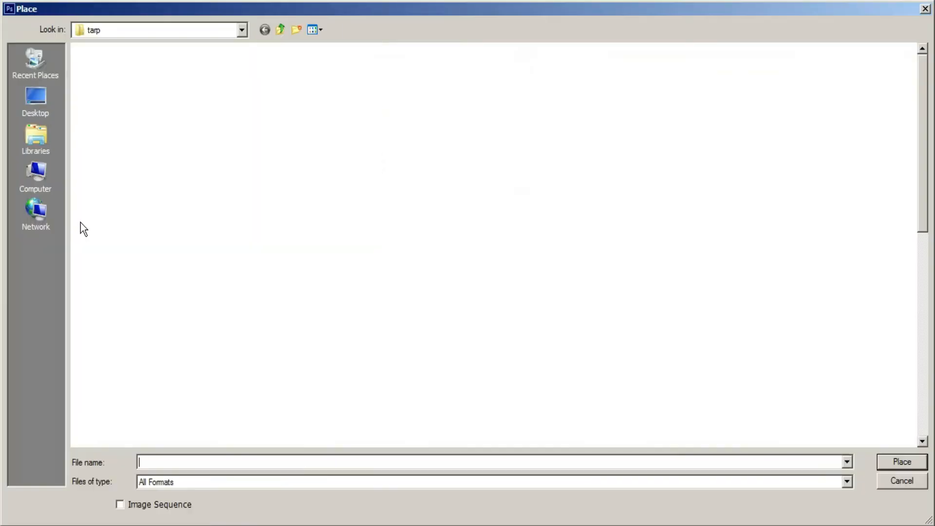
double_click(707, 127)
drag(416, 237, 501, 146)
drag(459, 246, 572, 297)
drag(435, 388, 498, 322)
drag(599, 273, 577, 272)
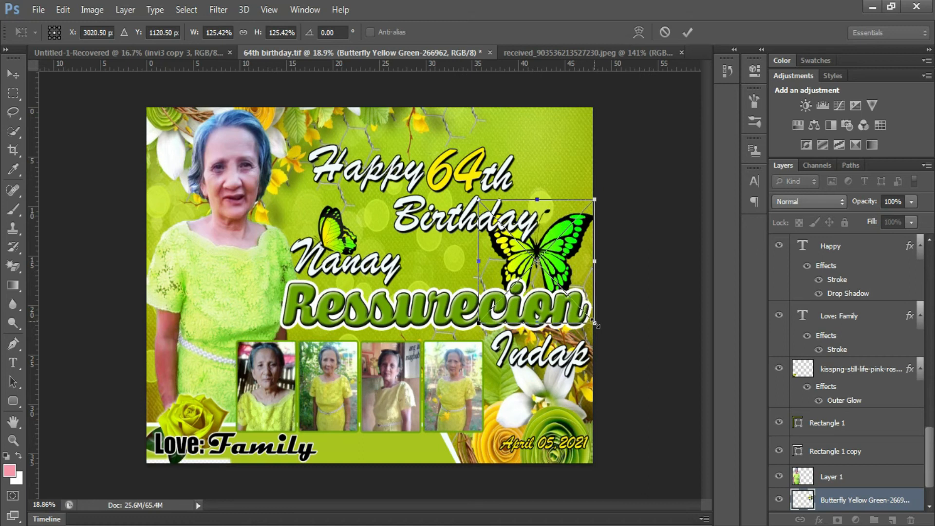
drag(595, 323, 578, 306)
drag(546, 264, 560, 284)
key(Return)
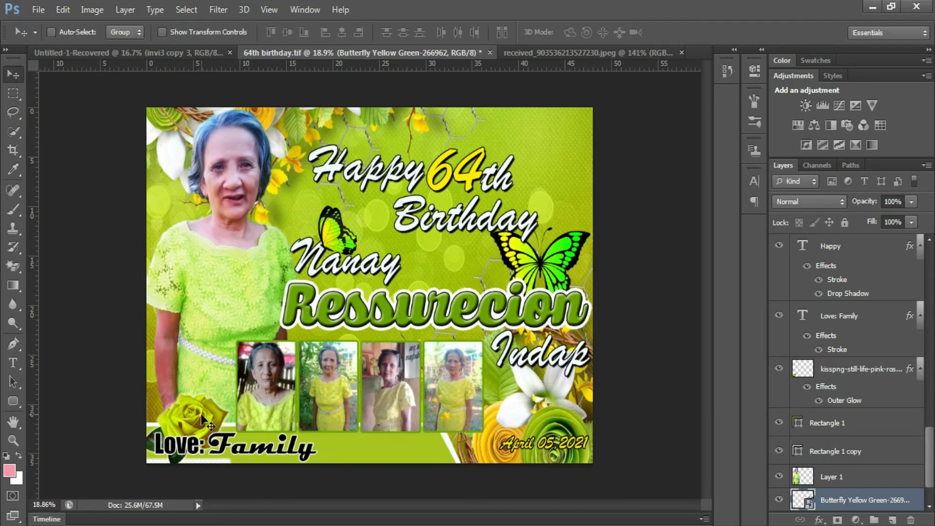
right_click(331, 237)
- Copy the green butterfly to the lower left, flip it horizontally and shrink it to 52%
click(344, 234)
drag(340, 234, 200, 402)
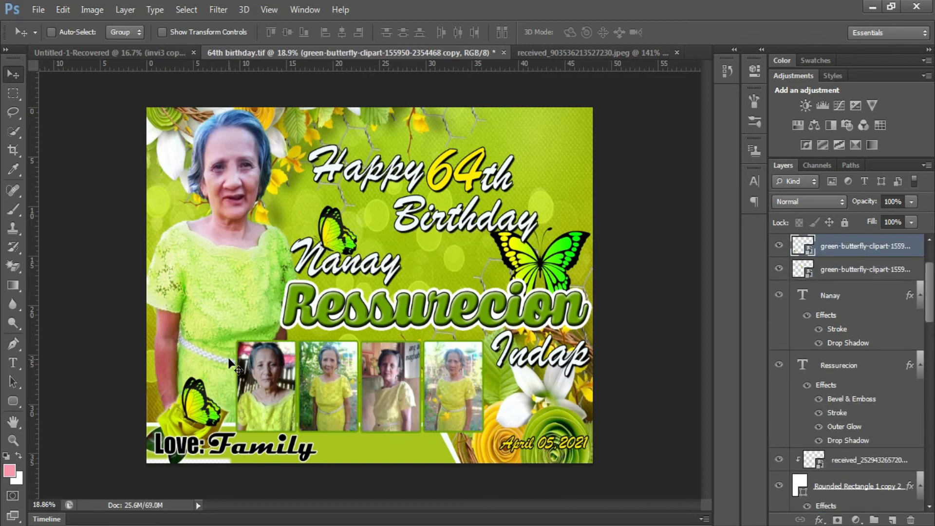
key(ctrl+t)
right_click(201, 402)
click(231, 378)
drag(219, 427, 172, 404)
key(Return)
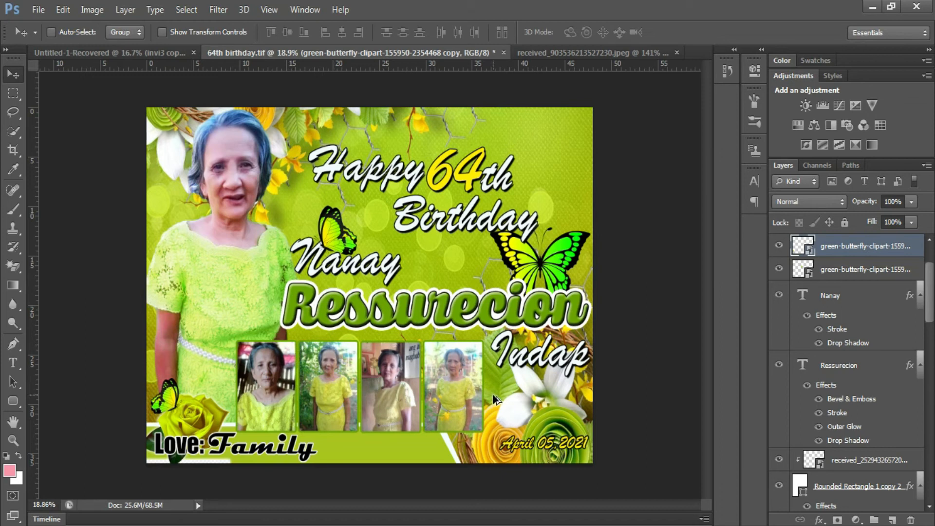
- Save the tarp over the existing '64th birthday' TIFF with Shift+Ctrl+S
right_click(562, 269)
click(582, 263)
key(ctrl+shift+s)
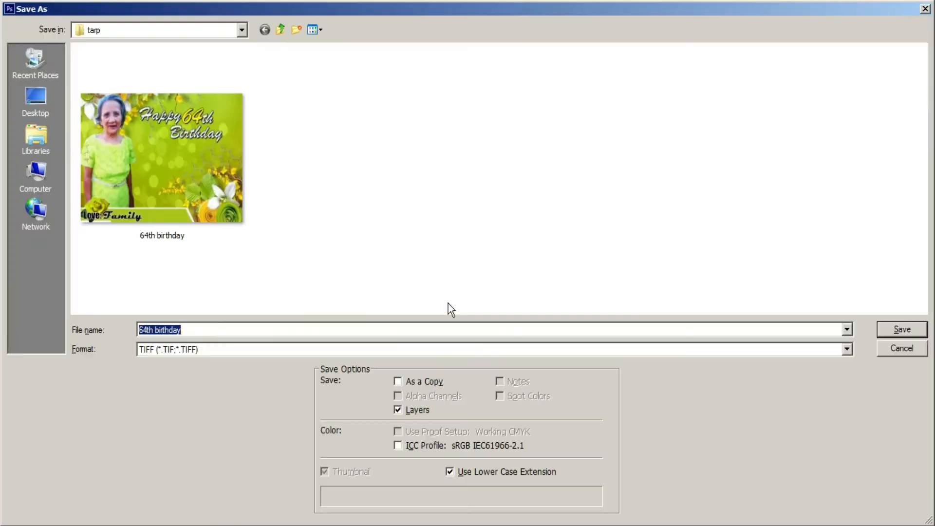
key(Return)
key(Return)
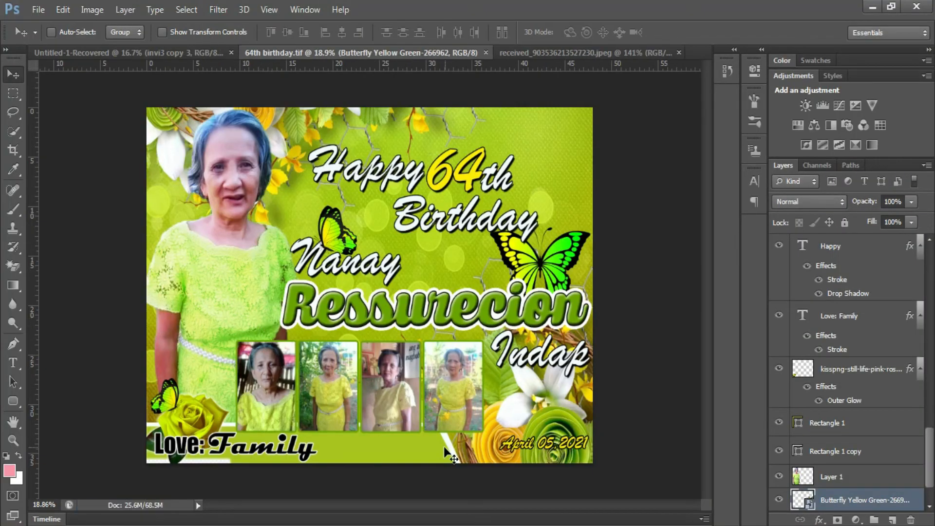
- Select the fourth photo's layer from the canvas
scroll(380, 435, up, 3)
scroll(418, 406, up, 2)
right_click(531, 357)
click(560, 363)
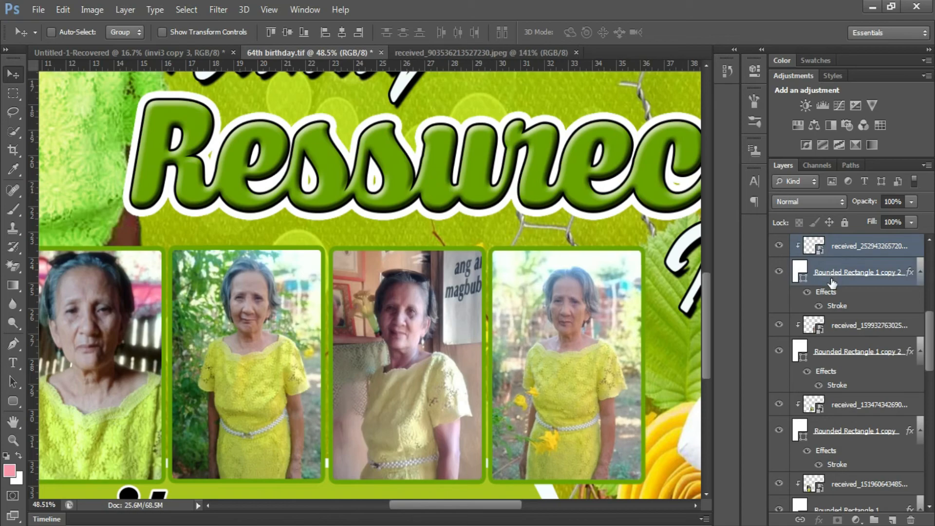
scroll(433, 351, down, 4)
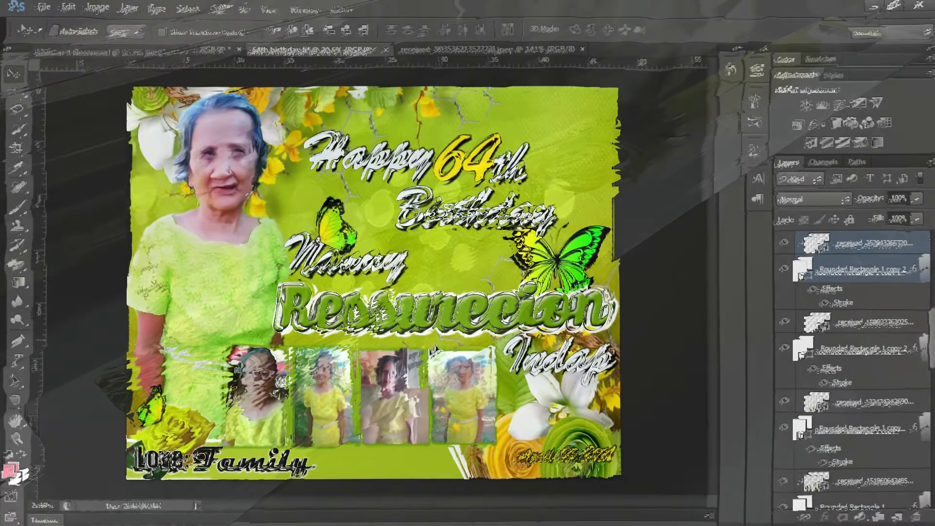